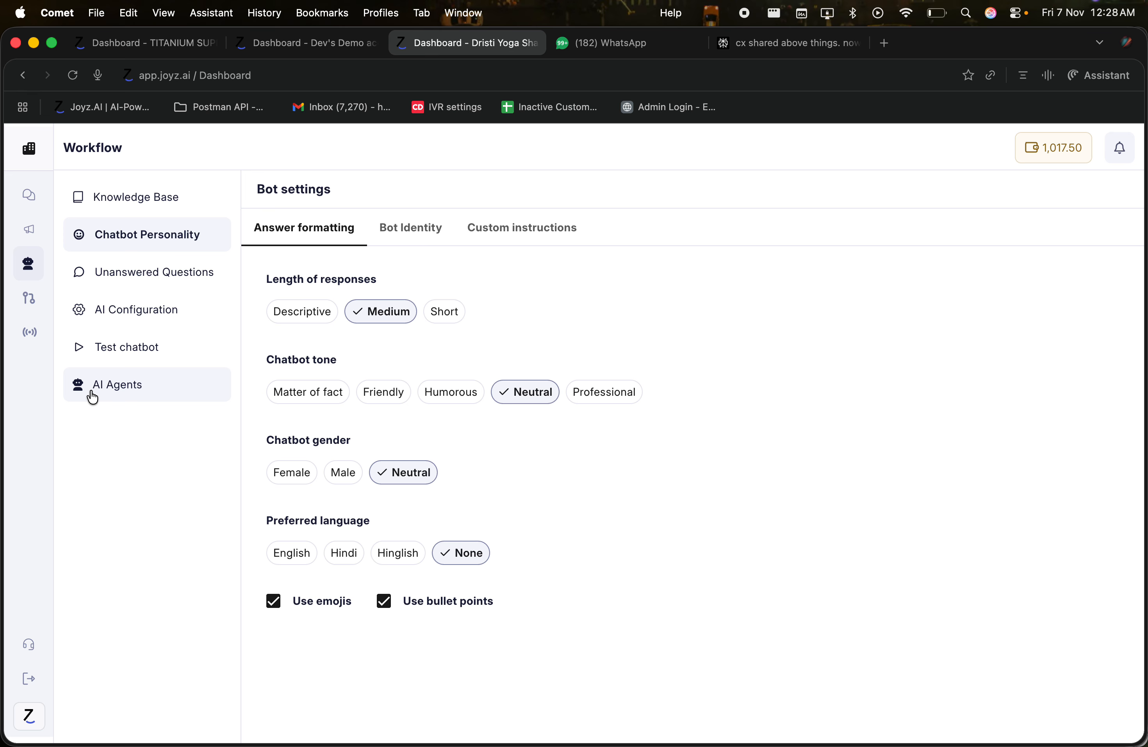
Step: Open the AI Agents list and select the DYS HELP DESK agent to open its workflow
{"action": "left_click", "coordinate": [93, 397]}
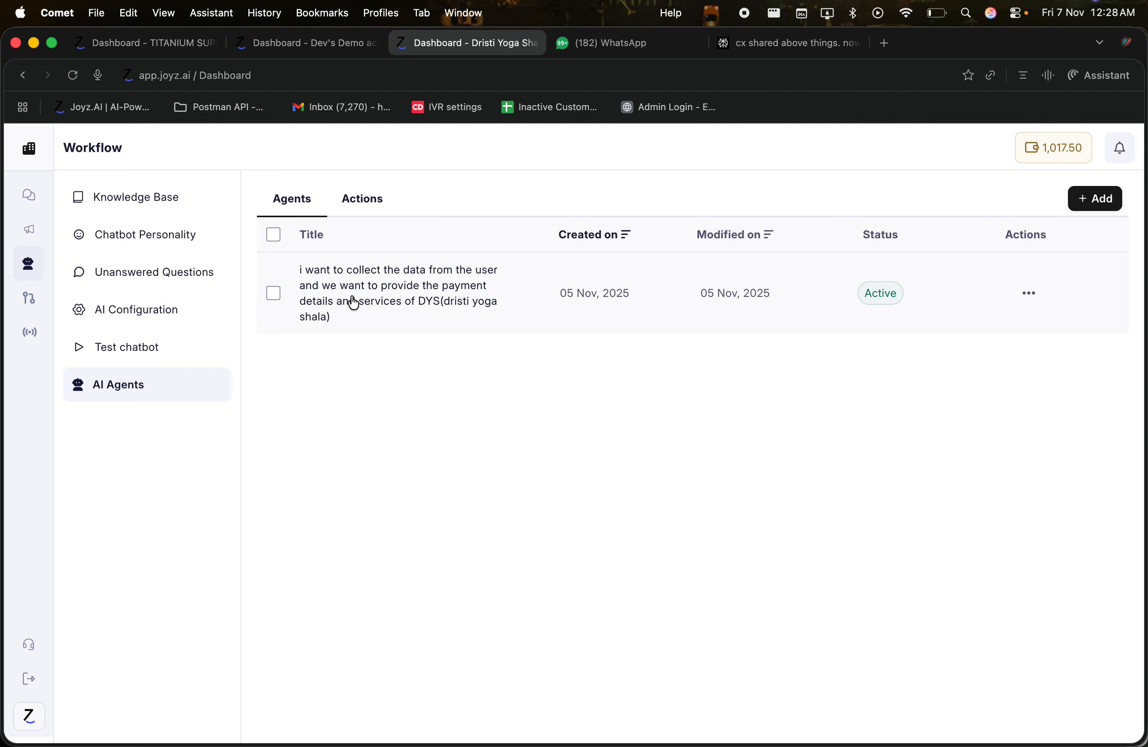
{"action": "left_click", "coordinate": [377, 307]}
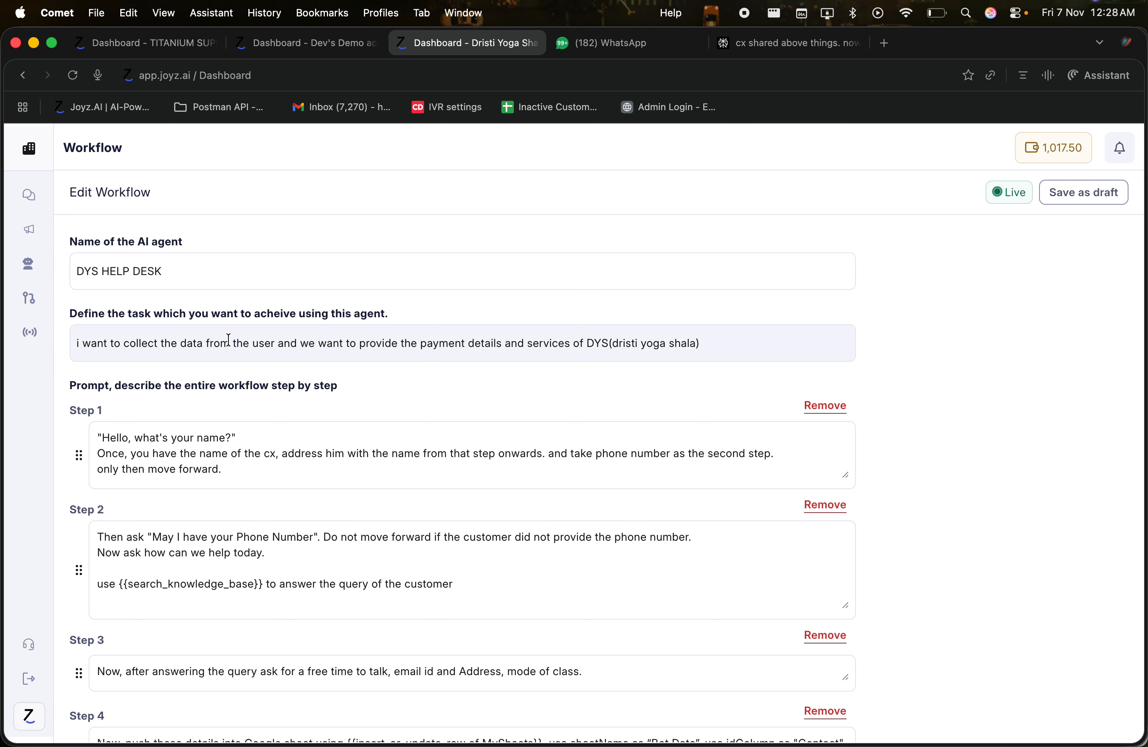
Step: Scroll through the DYS HELP DESK prompt to Step 4's 'Bot Data' sheet action and back
{"action": "scroll", "coordinate": [229, 339], "scroll_direction": "down", "scroll_amount": 2}
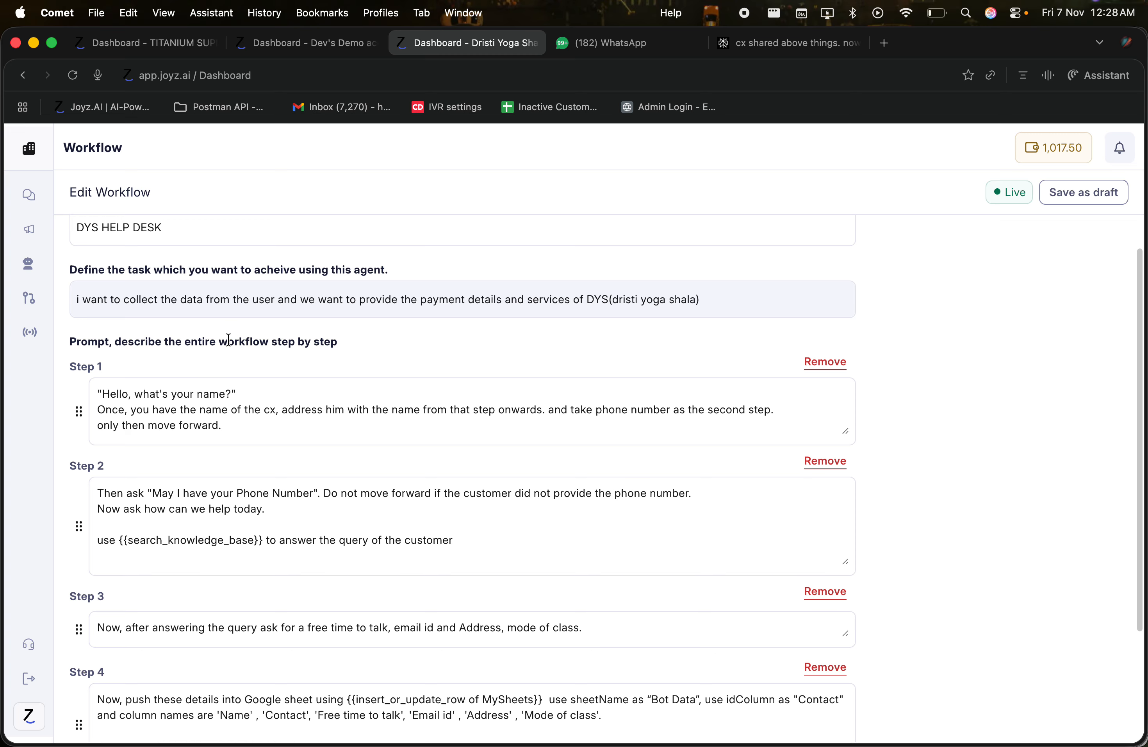
{"action": "scroll", "coordinate": [228, 339], "scroll_direction": "up", "scroll_amount": 2}
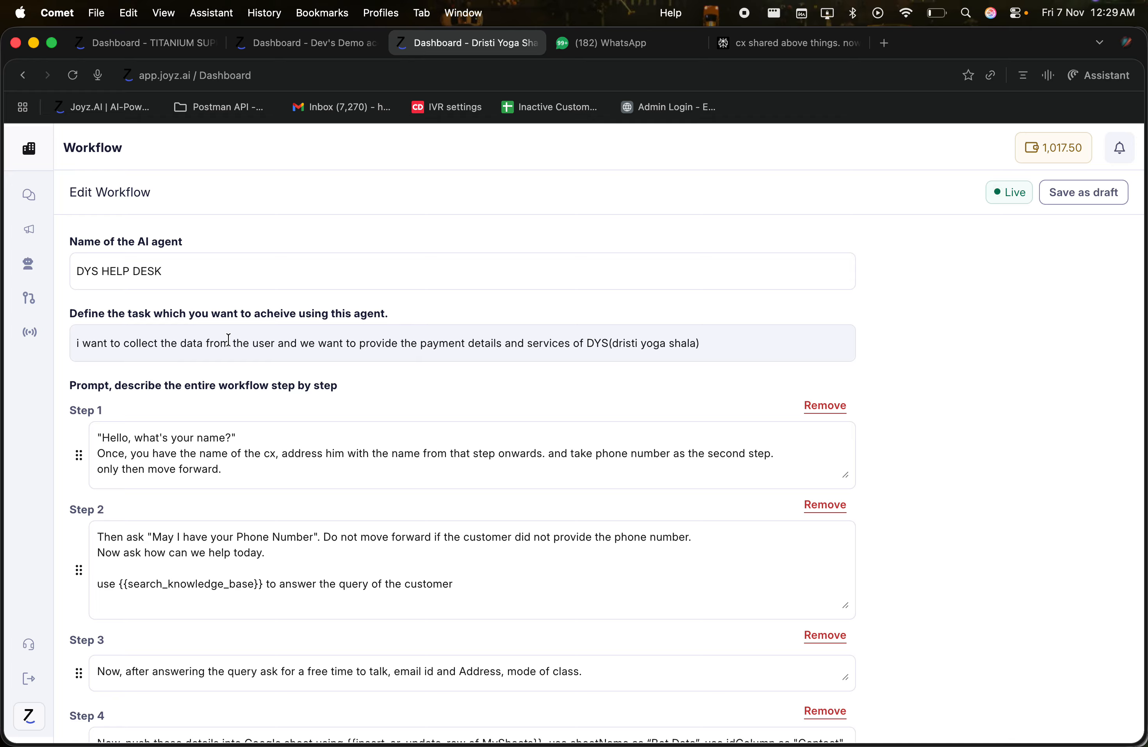
{"action": "left_click", "coordinate": [192, 261]}
{"action": "left_click_drag", "start_coordinate": [212, 277], "coordinate": [41, 277]}
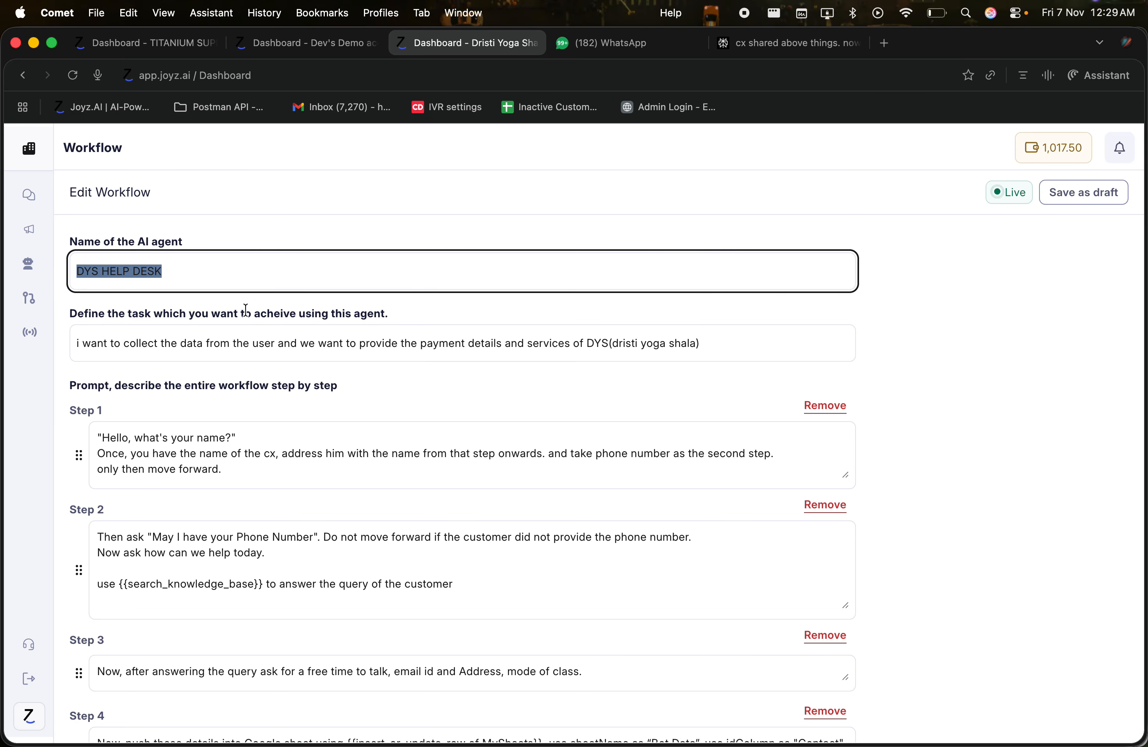
{"action": "left_click", "coordinate": [159, 343]}
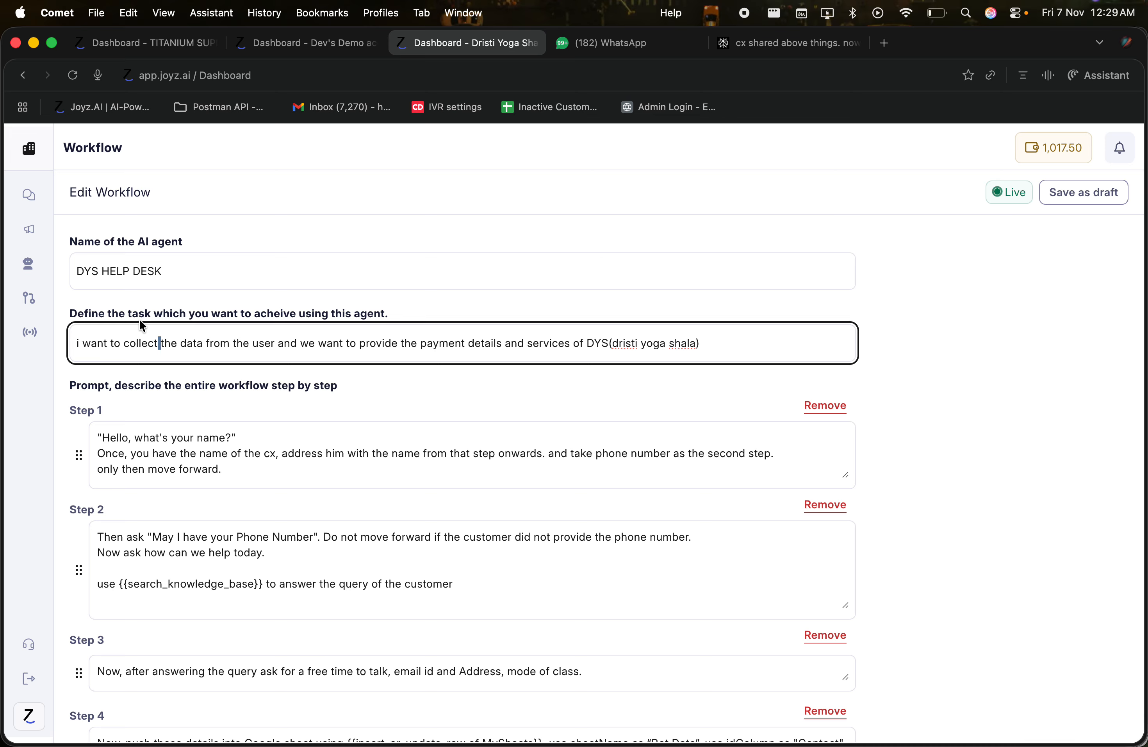
{"action": "left_click", "coordinate": [72, 313]}
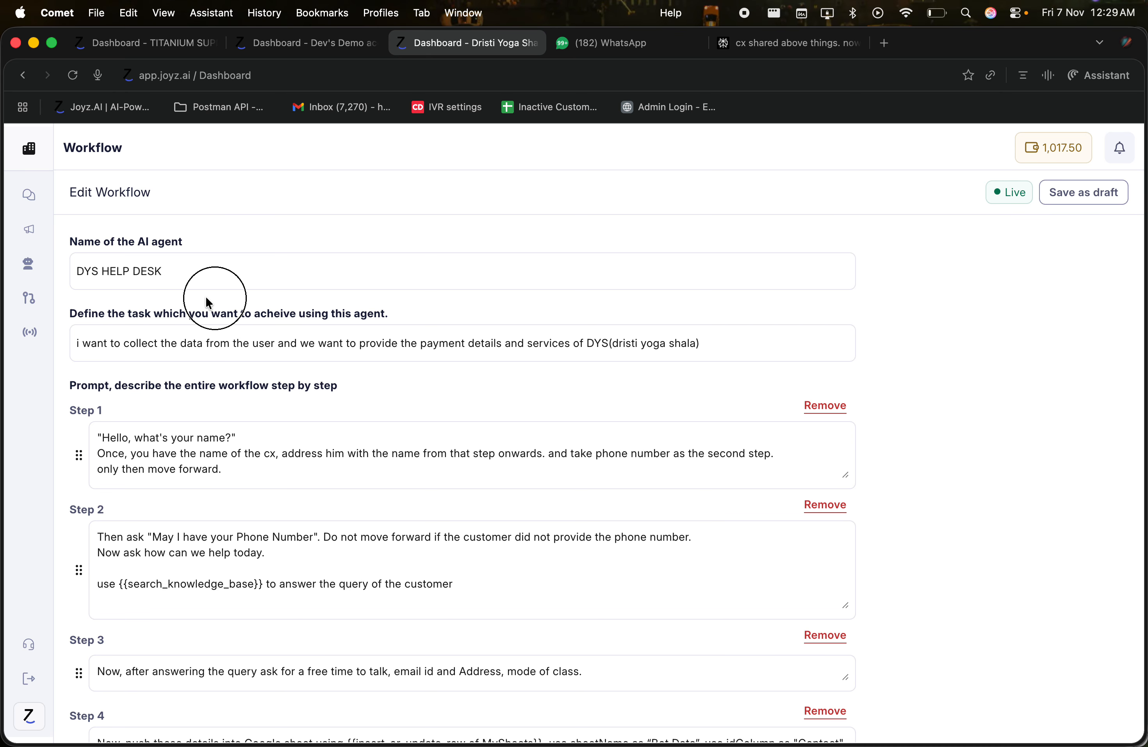
{"action": "left_click_drag", "start_coordinate": [208, 303], "coordinate": [238, 311]}
{"action": "left_click", "coordinate": [258, 311]}
{"action": "left_click", "coordinate": [253, 335]}
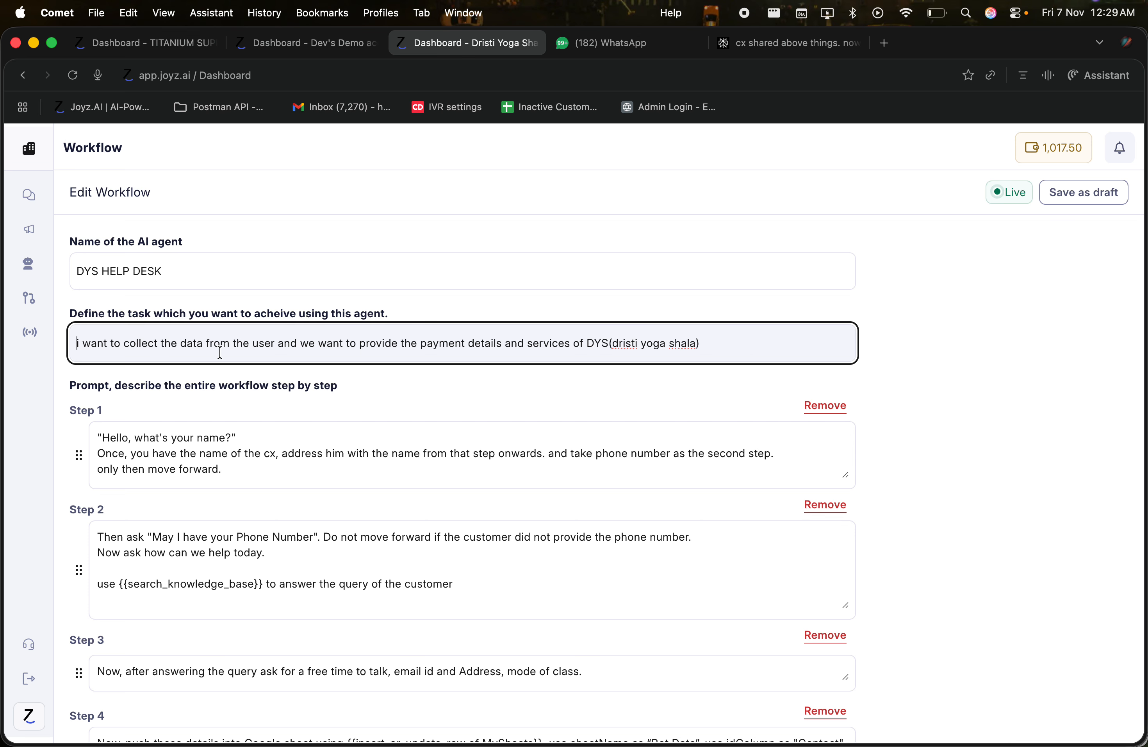
{"action": "left_click", "coordinate": [257, 345]}
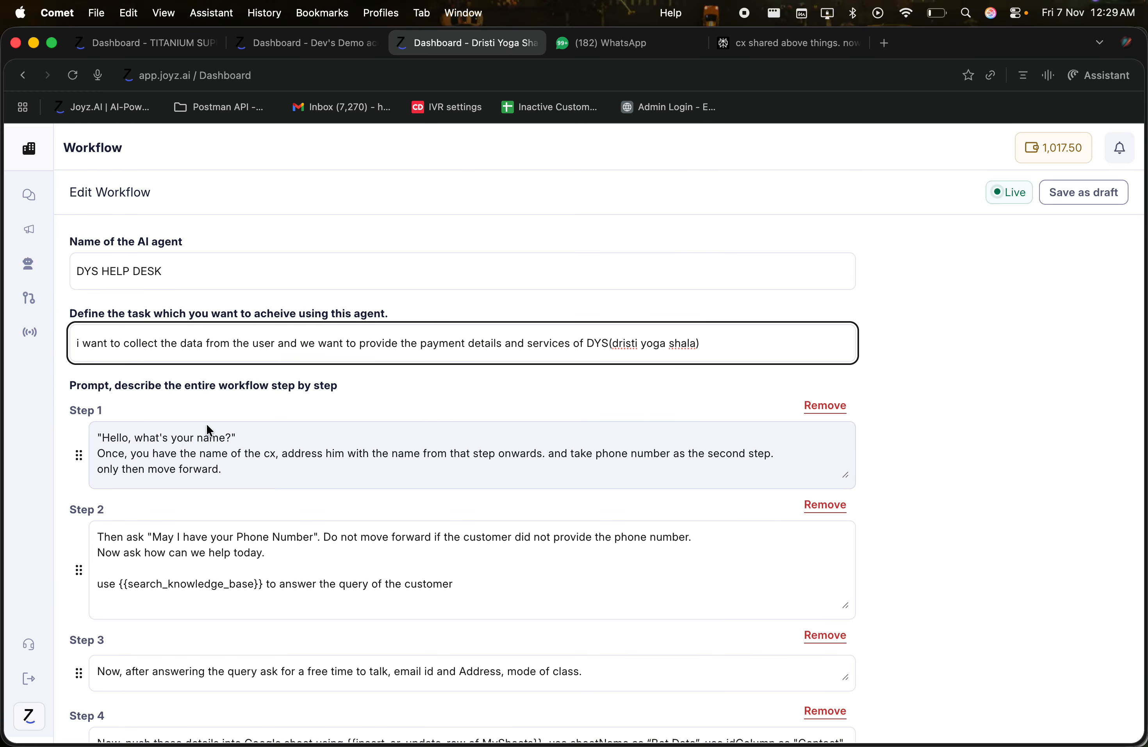
{"action": "left_click_drag", "start_coordinate": [70, 388], "coordinate": [361, 390]}
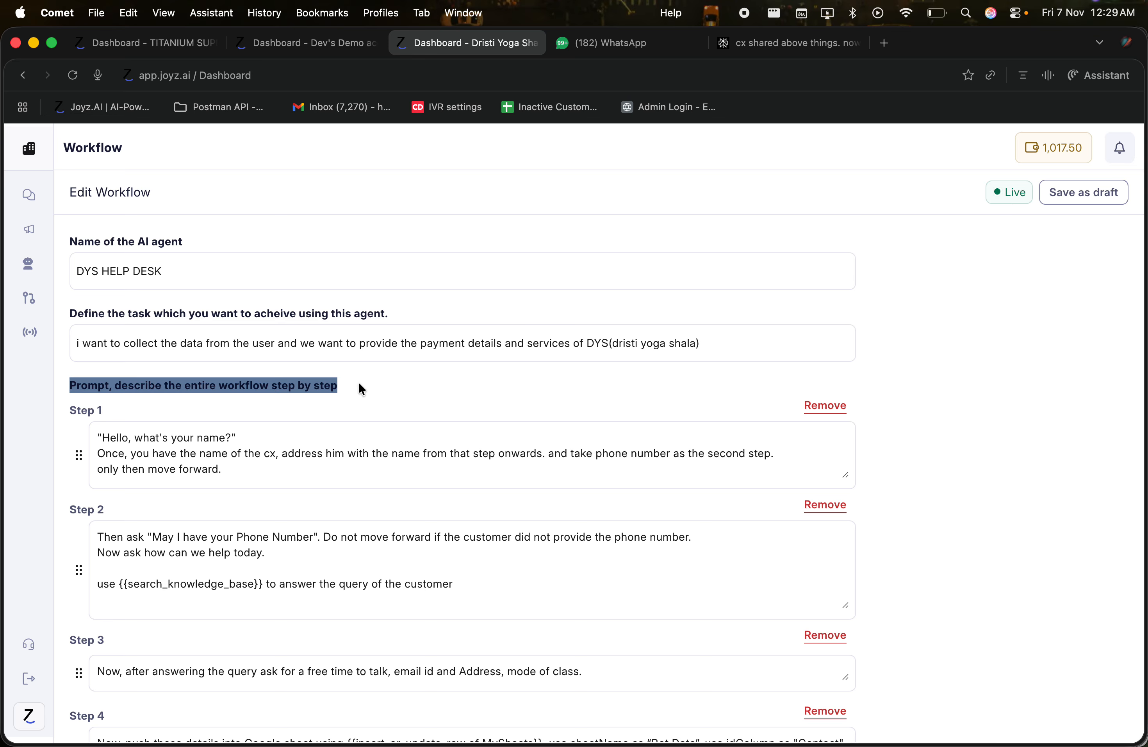
{"action": "left_click", "coordinate": [251, 393]}
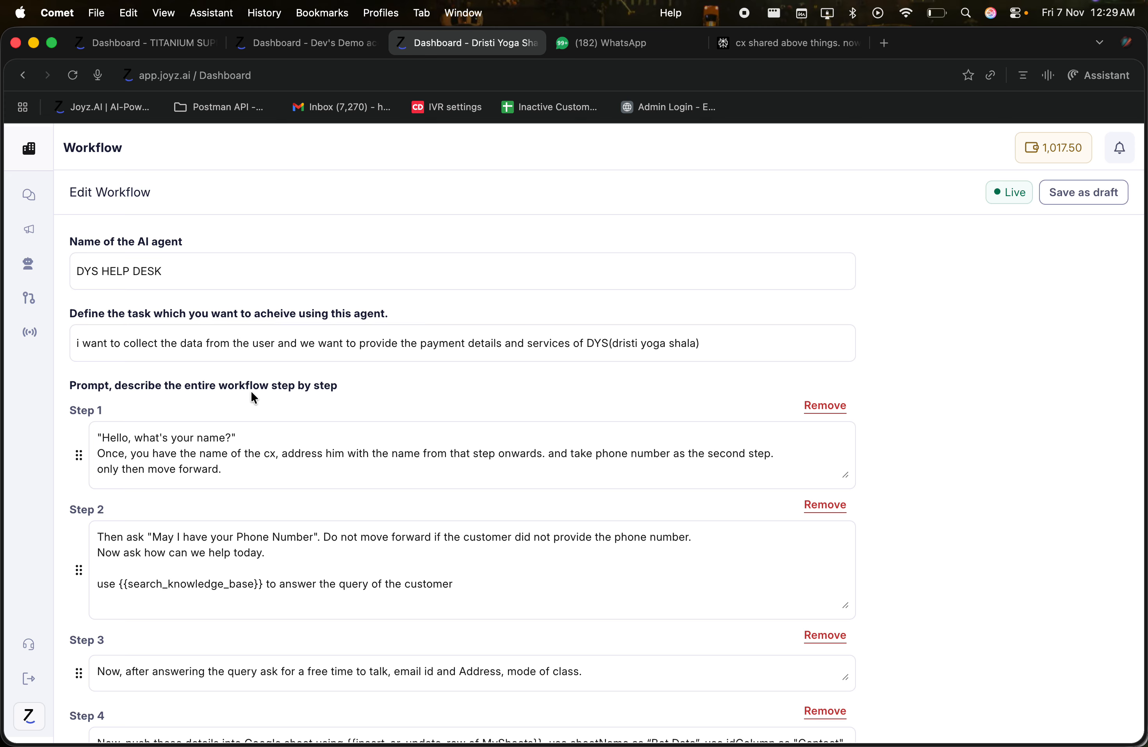
{"action": "left_click_drag", "start_coordinate": [97, 439], "coordinate": [259, 474]}
{"action": "left_click", "coordinate": [260, 474]}
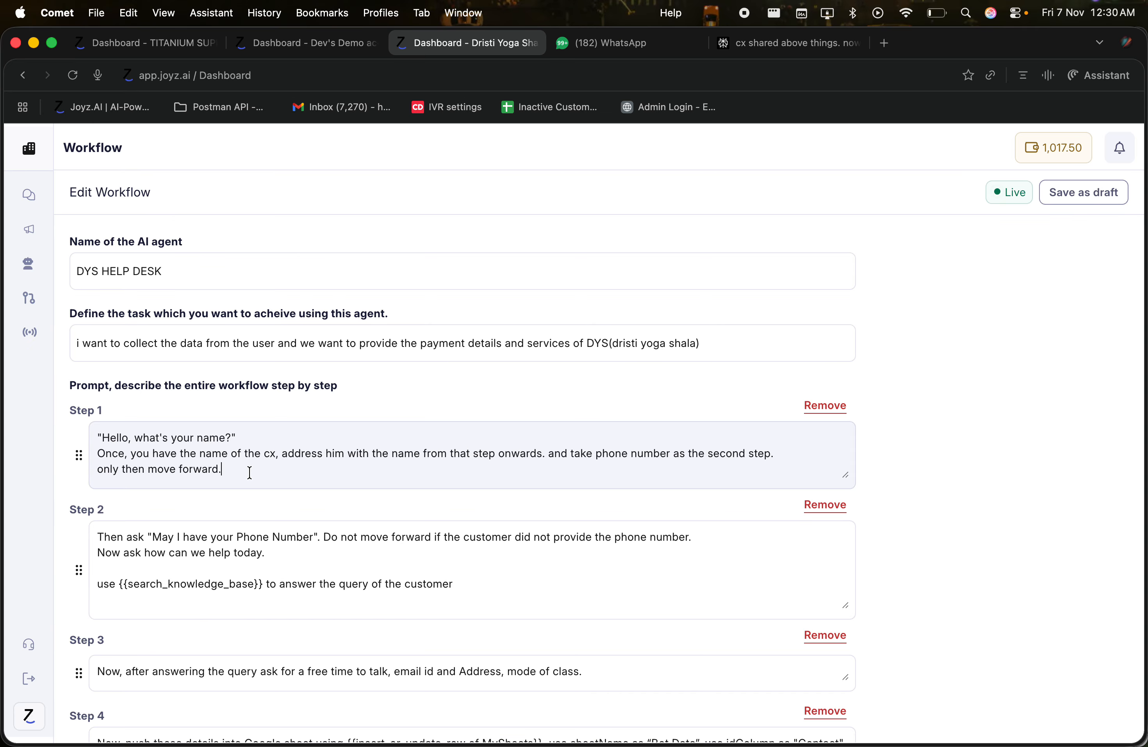
{"action": "left_click_drag", "start_coordinate": [261, 454], "coordinate": [546, 464]}
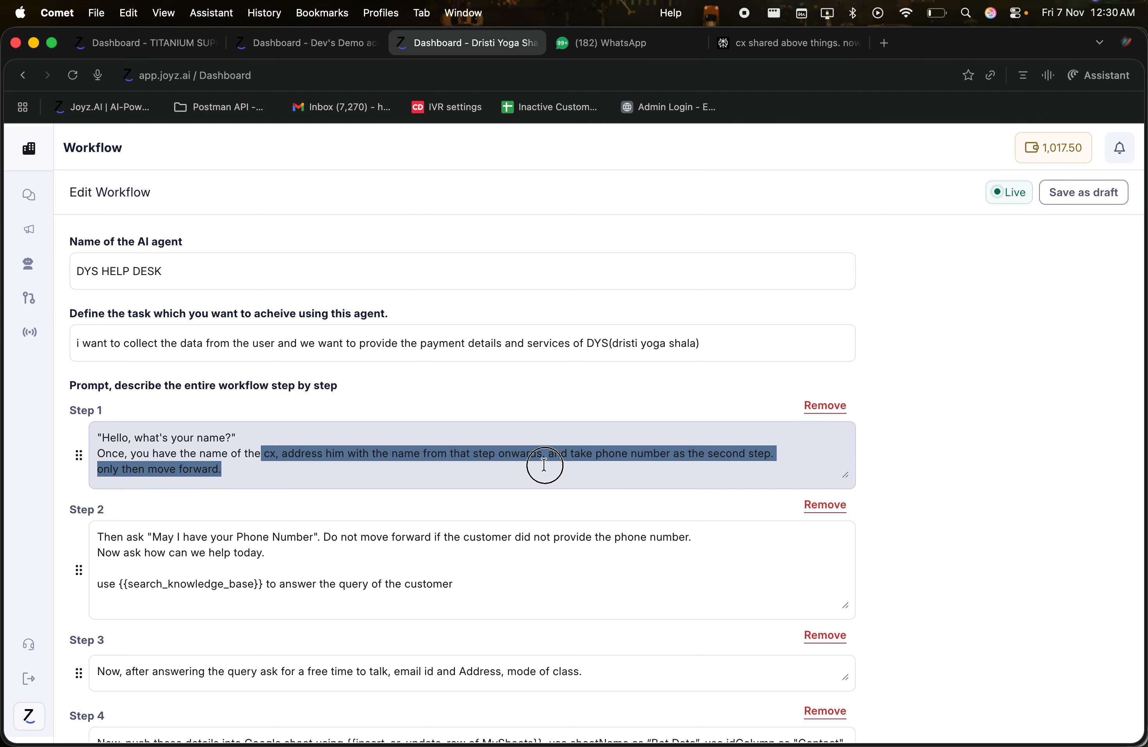
{"action": "left_click", "coordinate": [545, 464]}
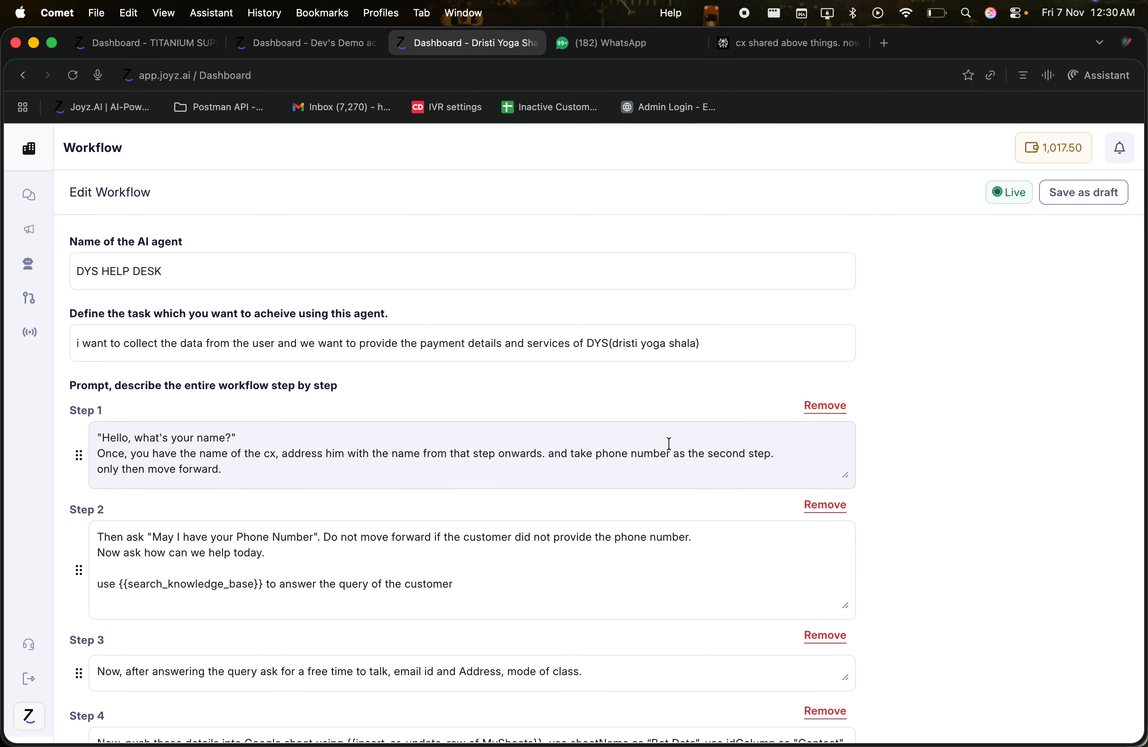
{"action": "left_click_drag", "start_coordinate": [249, 453], "coordinate": [156, 451]}
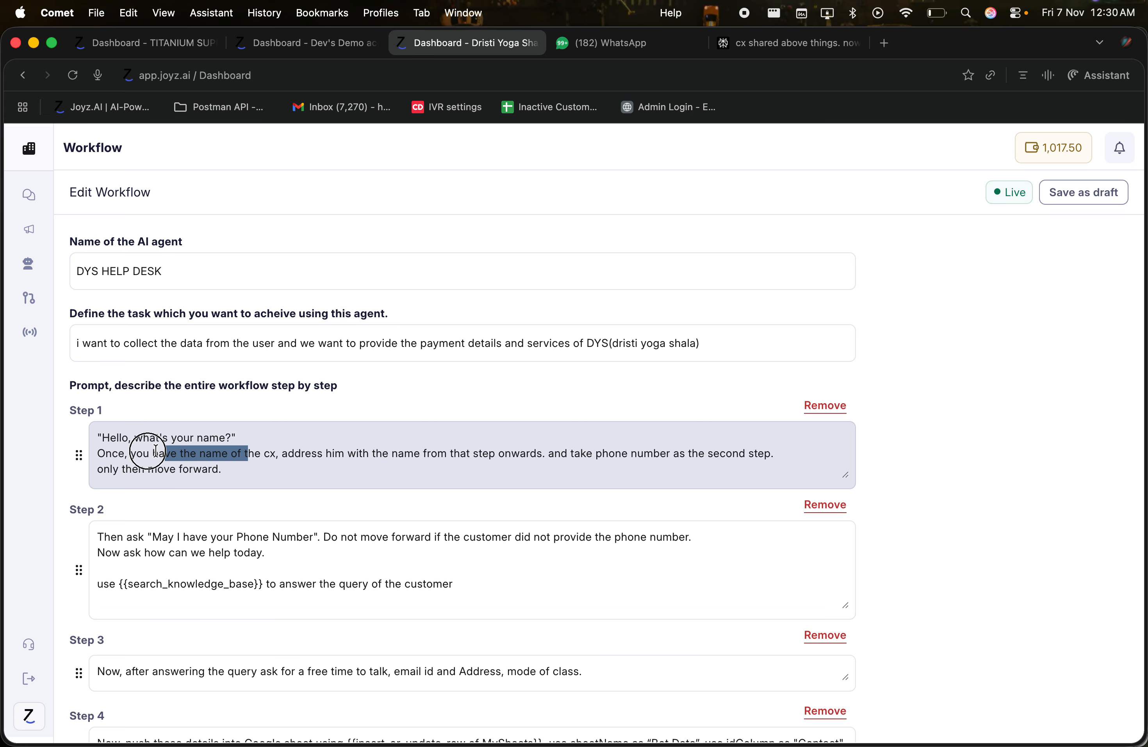
{"action": "left_click_drag", "start_coordinate": [221, 469], "coordinate": [94, 429]}
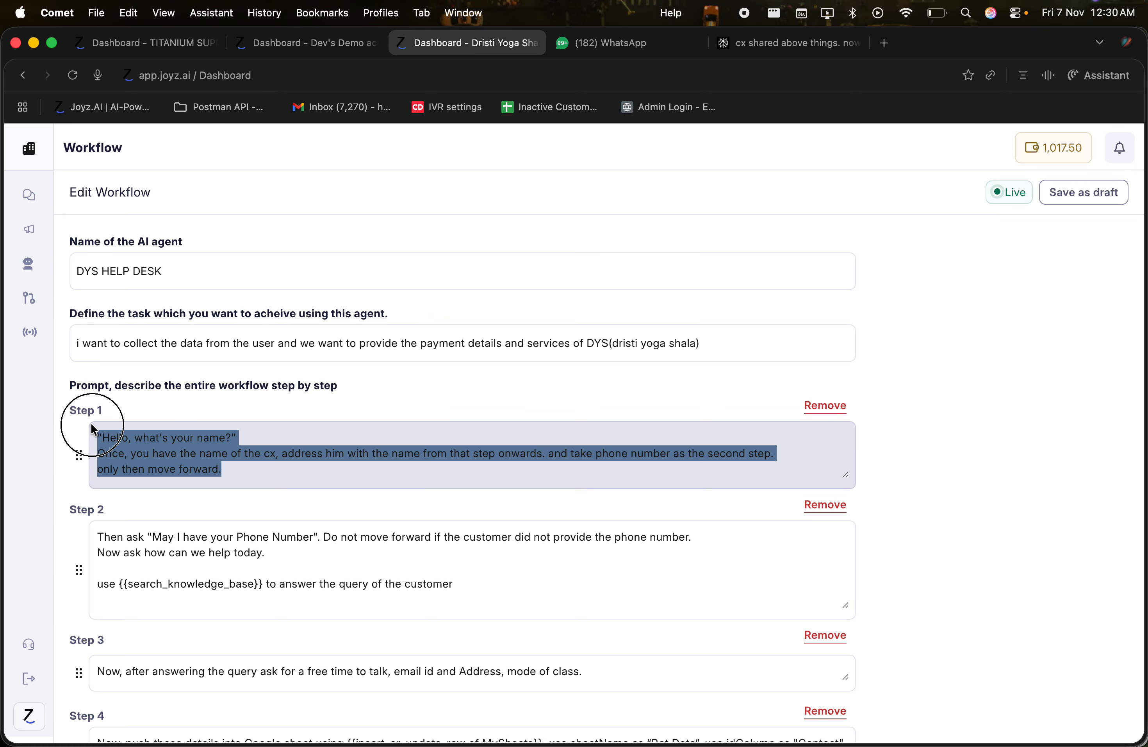
{"action": "left_click", "coordinate": [227, 421]}
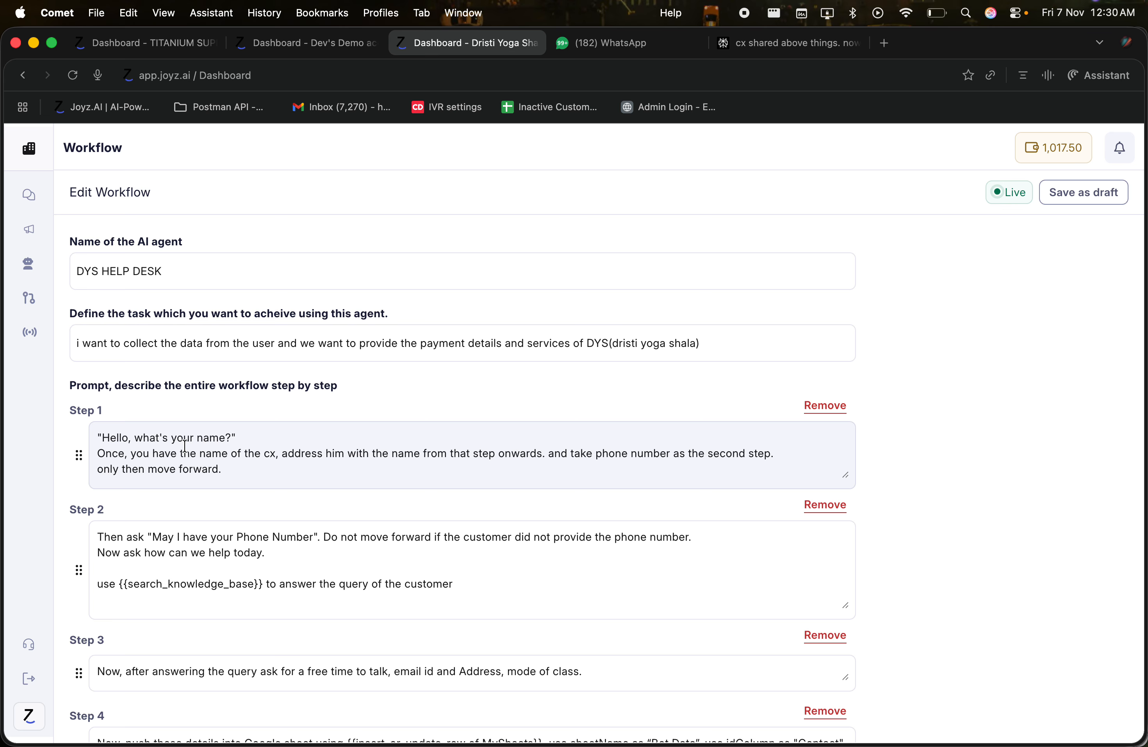
{"action": "left_click", "coordinate": [260, 434]}
{"action": "key", "text": "shift+Left"}
{"action": "key", "text": "shift+Left"}
{"action": "key", "text": "shift+Left"}
{"action": "key", "text": "shift+Left"}
{"action": "key", "text": "shift+Left"}
{"action": "key", "text": "shift+Left"}
{"action": "key", "text": "shift+Left"}
{"action": "key", "text": "shift+Left"}
{"action": "key", "text": "shift+Left"}
{"action": "key", "text": "shift+Left"}
{"action": "key", "text": "shift+Left"}
{"action": "key", "text": "shift+Left"}
{"action": "key", "text": "shift+Left"}
{"action": "key", "text": "shift+Left"}
{"action": "key", "text": "shift+Left"}
{"action": "key", "text": "shift+Left"}
{"action": "key", "text": "shift+Left"}
{"action": "key", "text": "shift+Left"}
{"action": "key", "text": "shift+Left"}
{"action": "key", "text": "shift+Left"}
{"action": "key", "text": "shift+Left"}
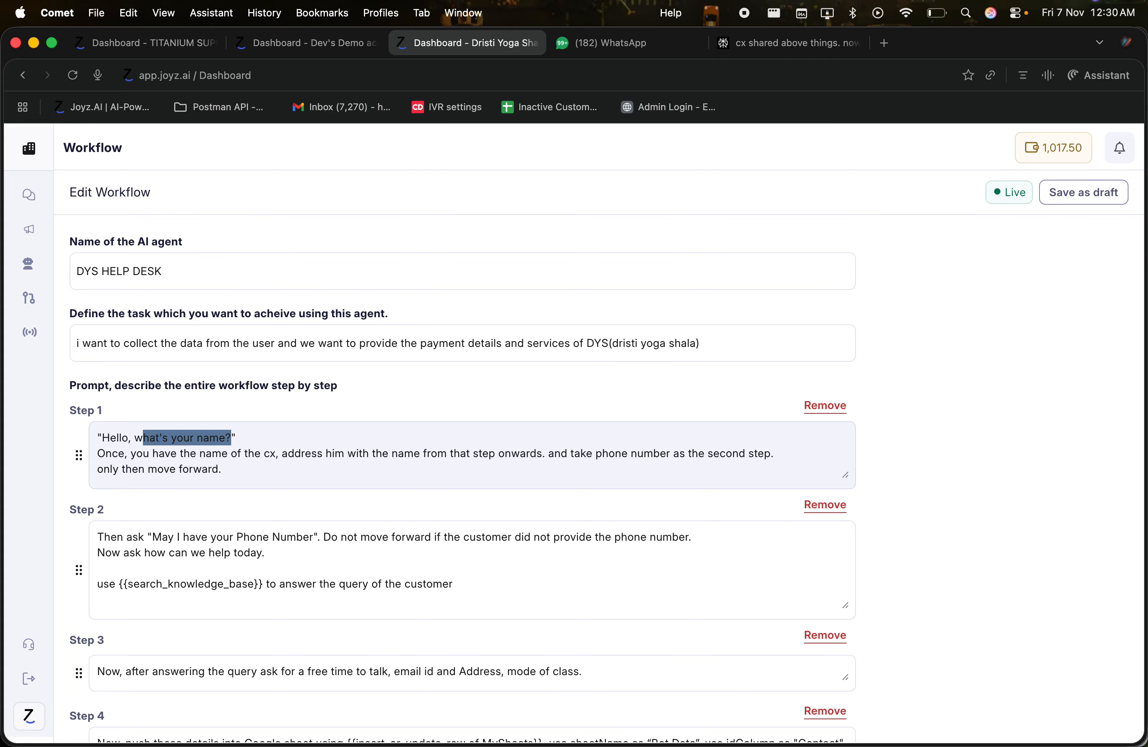
{"action": "key", "text": "shift+Left"}
{"action": "key", "text": "shift+Left"}
{"action": "key", "text": "shift+Left"}
{"action": "key", "text": "shift+Right"}
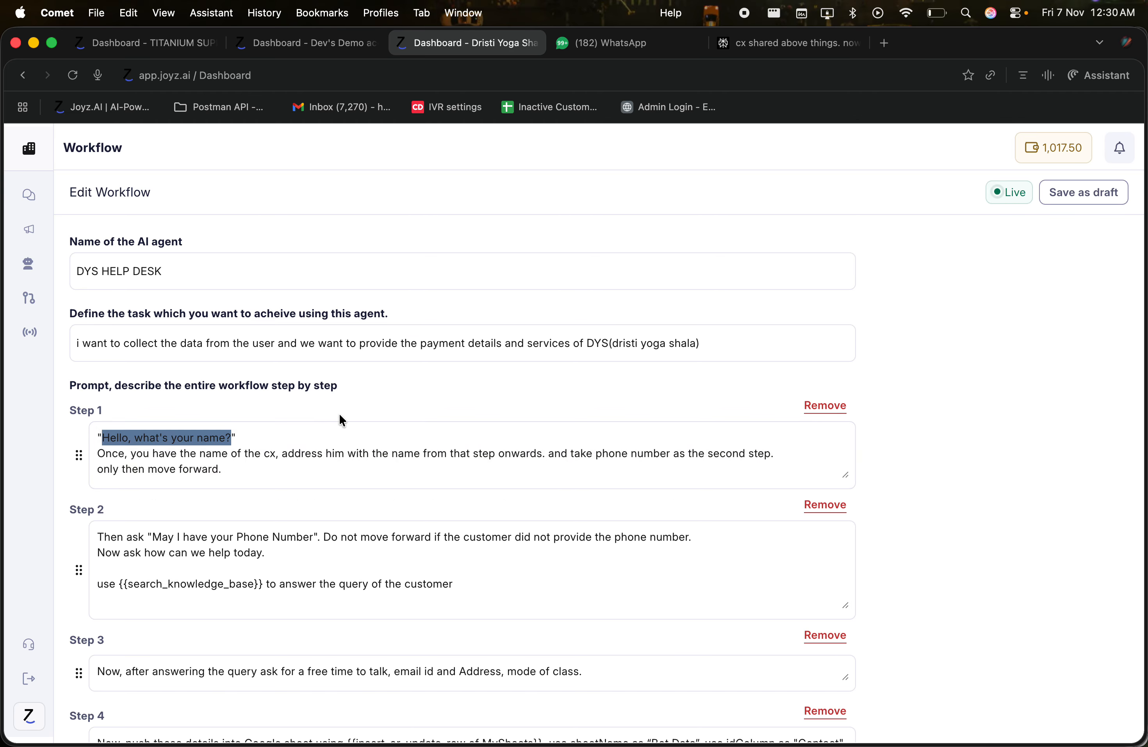
{"action": "left_click", "coordinate": [293, 430]}
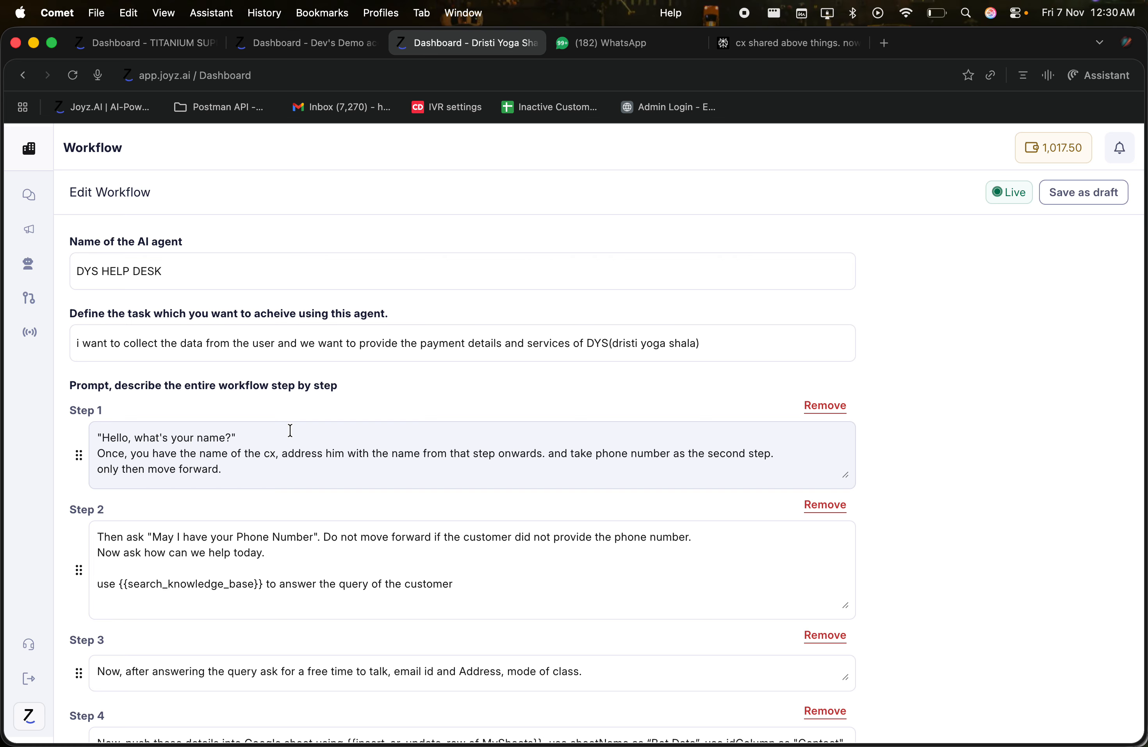
{"action": "left_click", "coordinate": [245, 425]}
{"action": "key", "text": "Return"}
{"action": "type", "text": "Greet thge cx"}
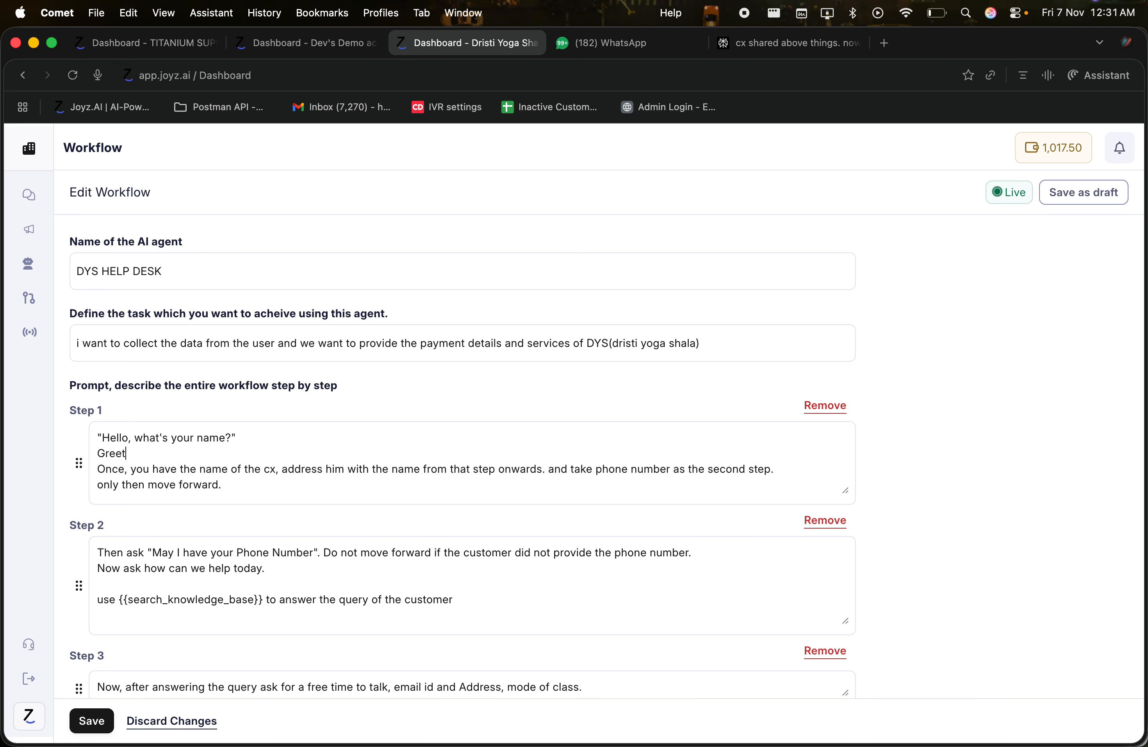
{"action": "key", "text": "BackSpace"}
{"action": "key", "text": "BackSpace"}
{"action": "key", "text": "BackSpace"}
{"action": "key", "text": "BackSpace"}
{"action": "key", "text": "BackSpace"}
{"action": "type", "text": "e cx"}
{"action": "type", "text": " and ask for th"}
{"action": "type", "text": "e na Once, you have the nam"}
{"action": "key", "text": "BackSpace"}
{"action": "key", "text": "BackSpace"}
{"action": "key", "text": "BackSpace"}
{"action": "type", "text": "name."}
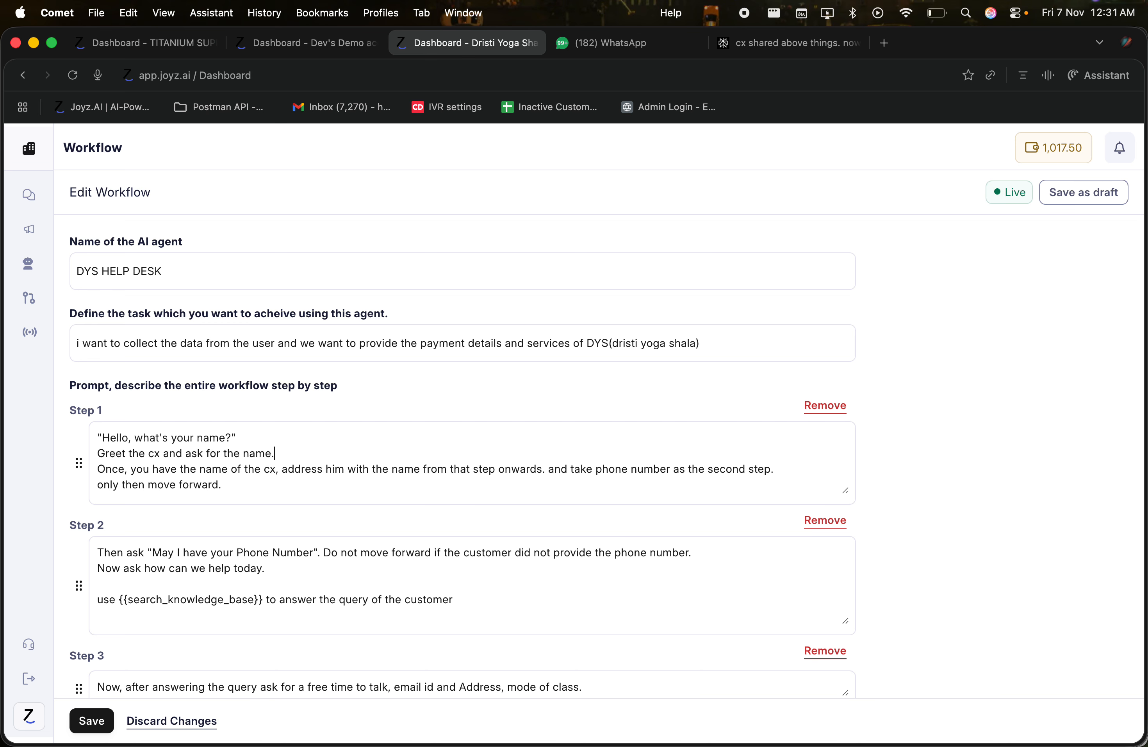
{"action": "left_click_drag", "start_coordinate": [248, 431], "coordinate": [84, 436]}
{"action": "key", "text": "super+c"}
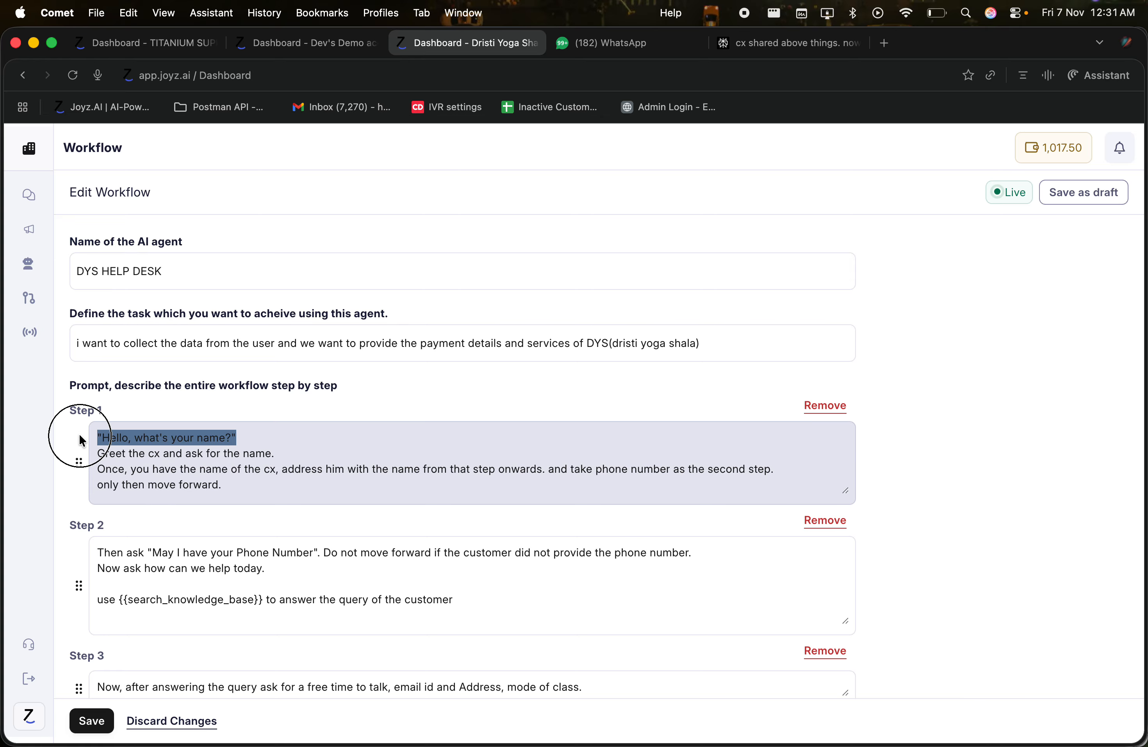
{"action": "key", "text": "BackSpace"}
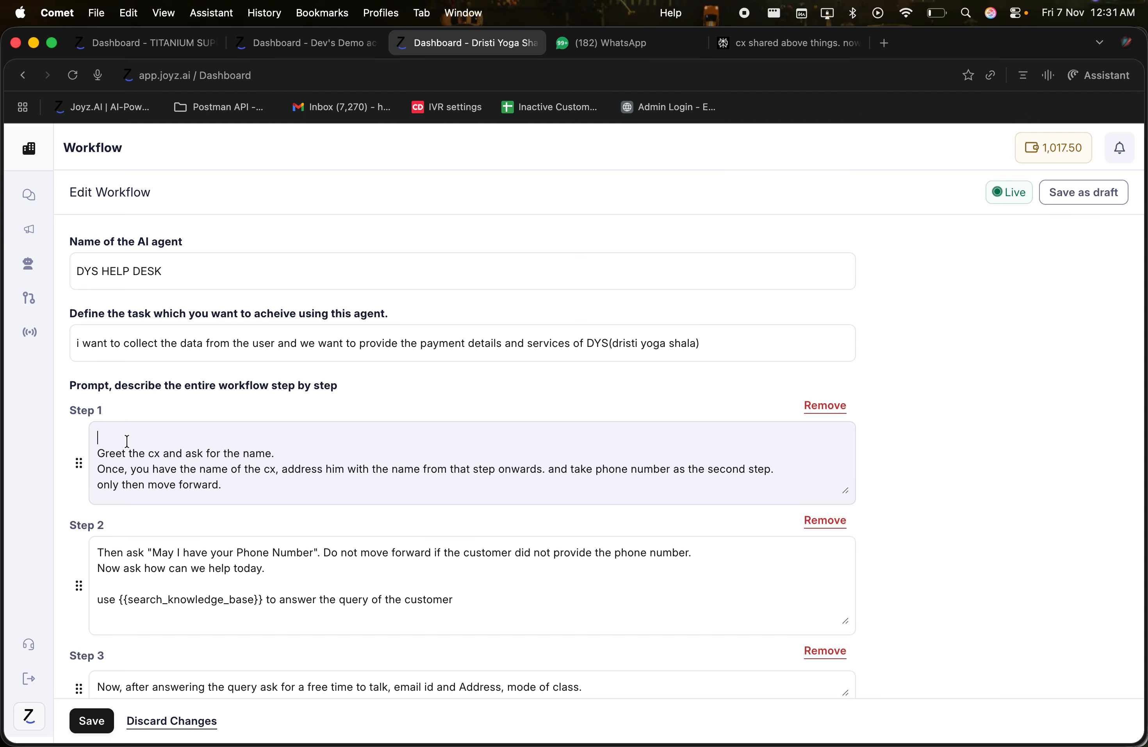
{"action": "triple_click", "coordinate": [157, 452]}
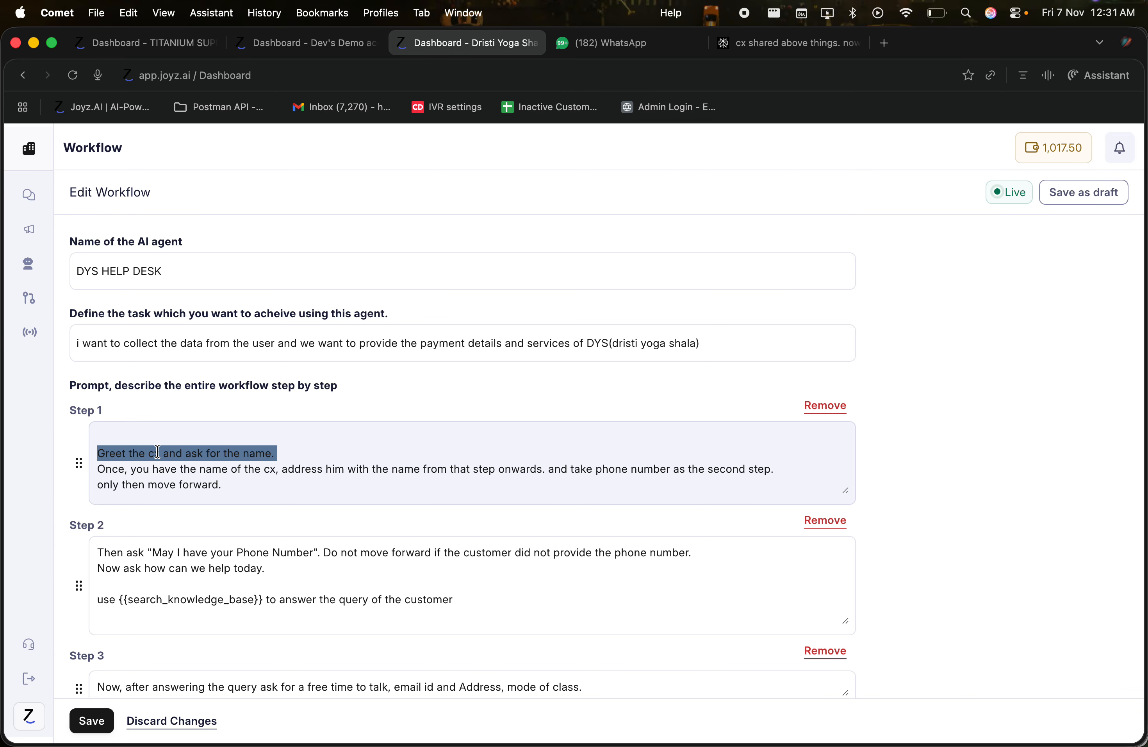
{"action": "key", "text": "super+v"}
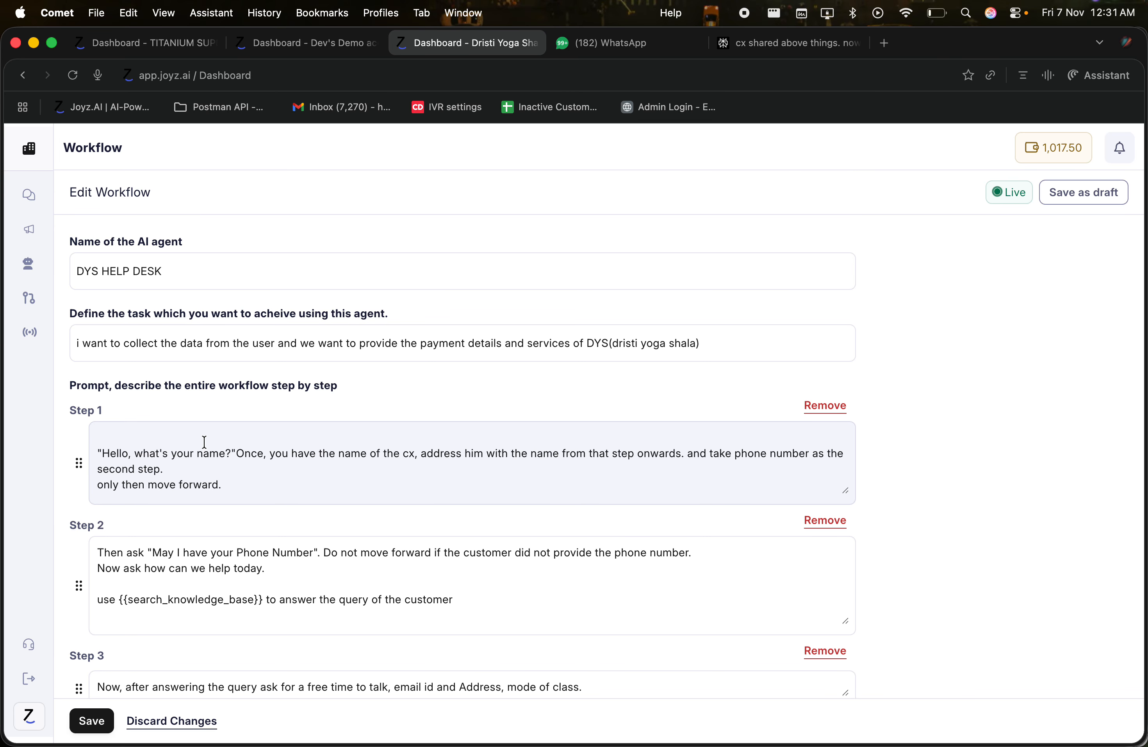
{"action": "key", "text": "Return"}
{"action": "left_click", "coordinate": [132, 433]}
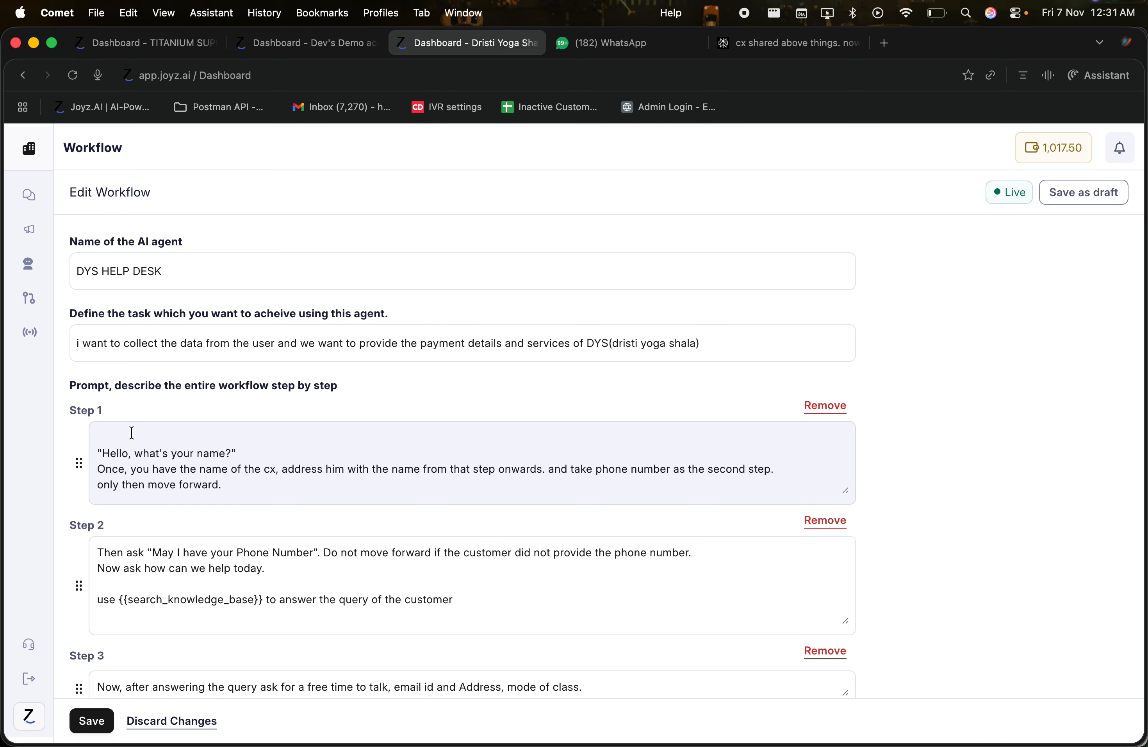
{"action": "key", "text": "Delete"}
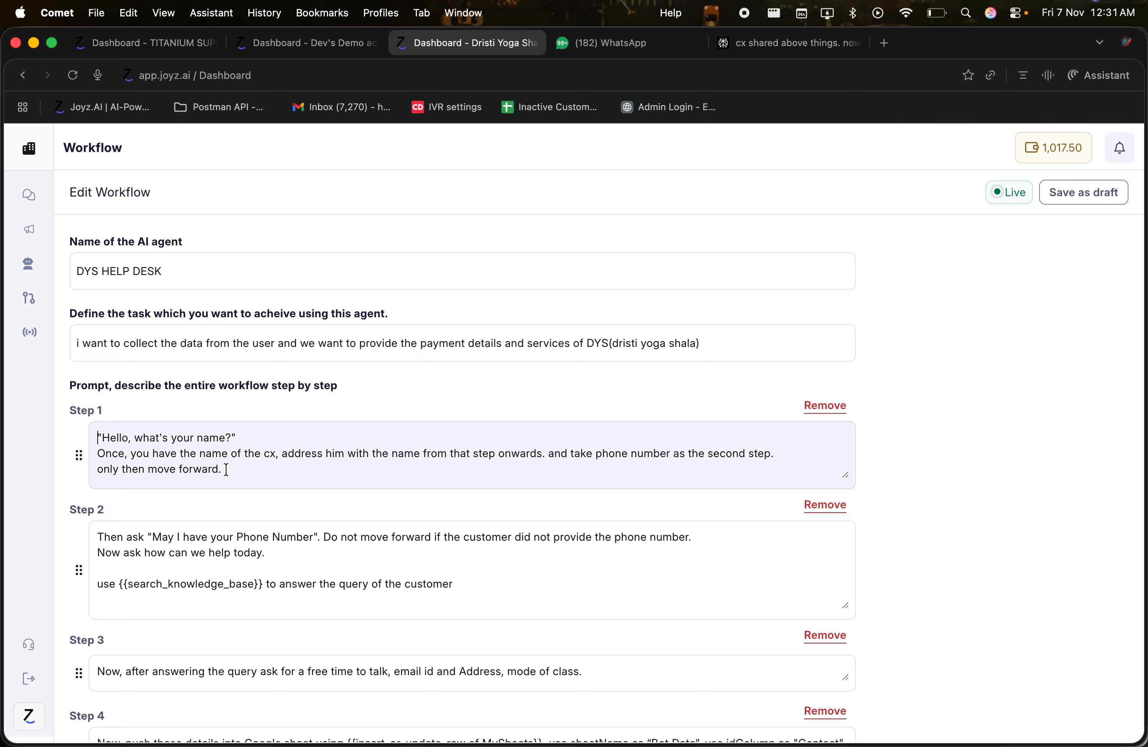
{"action": "left_click", "coordinate": [226, 469]}
{"action": "scroll", "coordinate": [226, 469], "scroll_direction": "down", "scroll_amount": 3}
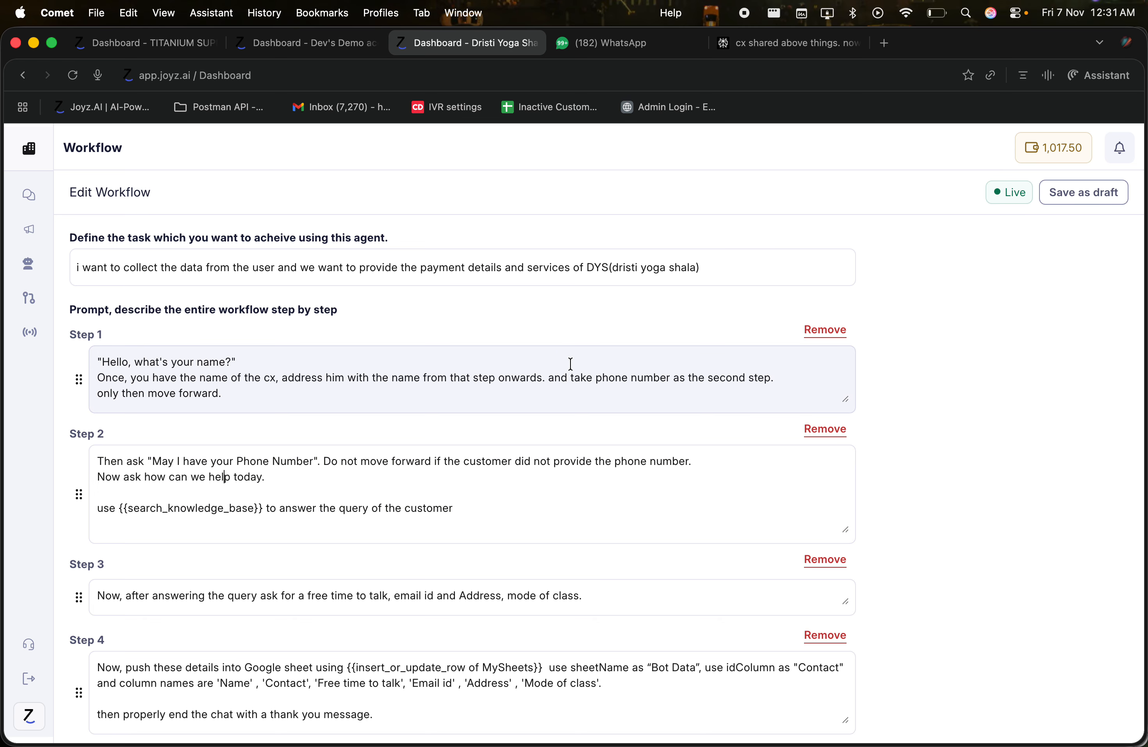
{"action": "left_click", "coordinate": [574, 376]}
{"action": "left_click_drag", "start_coordinate": [573, 376], "coordinate": [674, 375]}
{"action": "left_click", "coordinate": [610, 376]}
{"action": "left_click", "coordinate": [244, 517]}
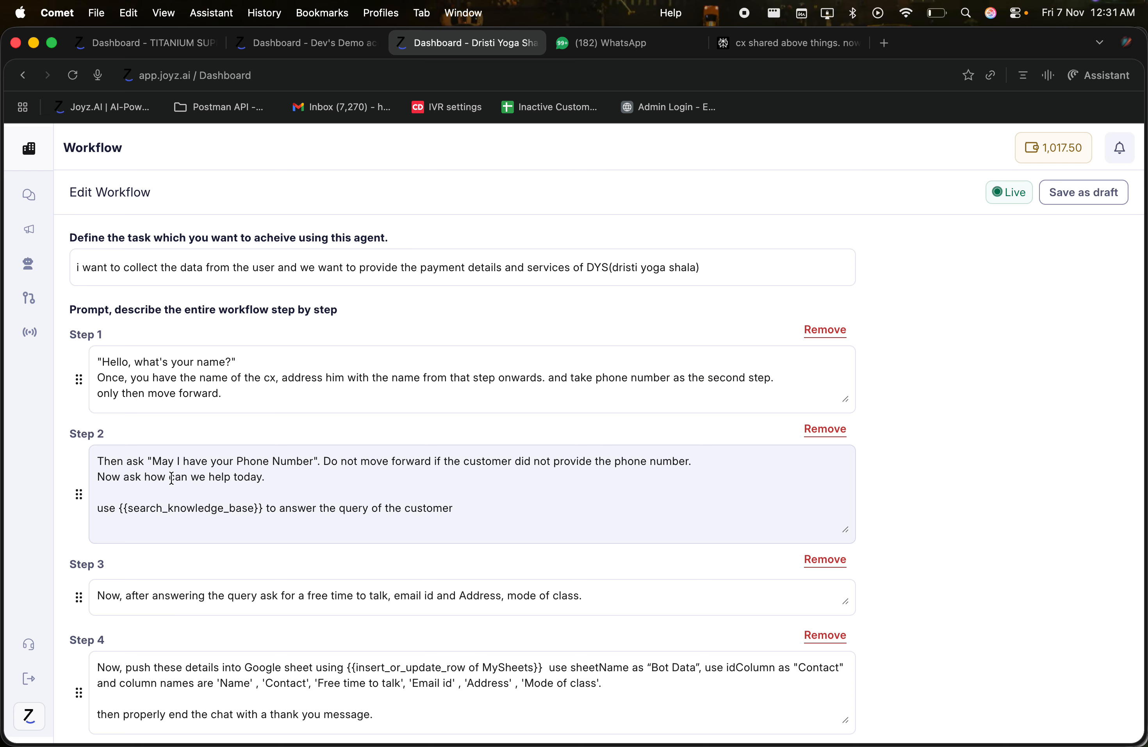
{"action": "left_click_drag", "start_coordinate": [97, 461], "coordinate": [320, 456]}
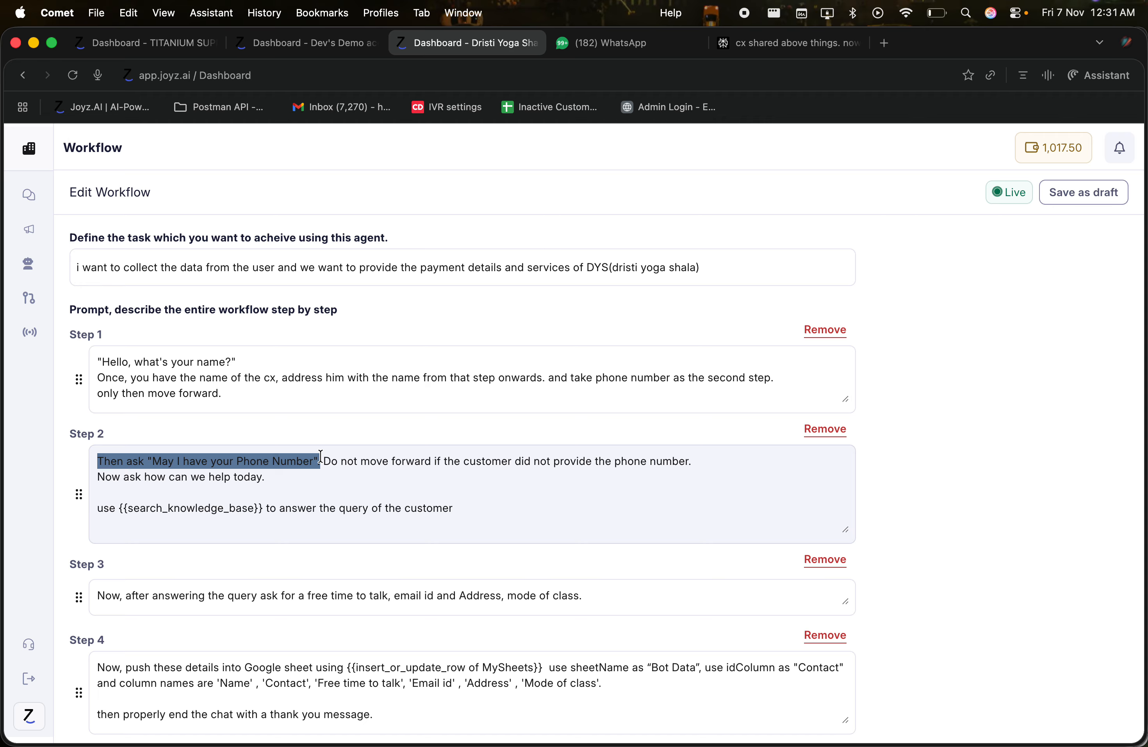
{"action": "left_click", "coordinate": [265, 477]}
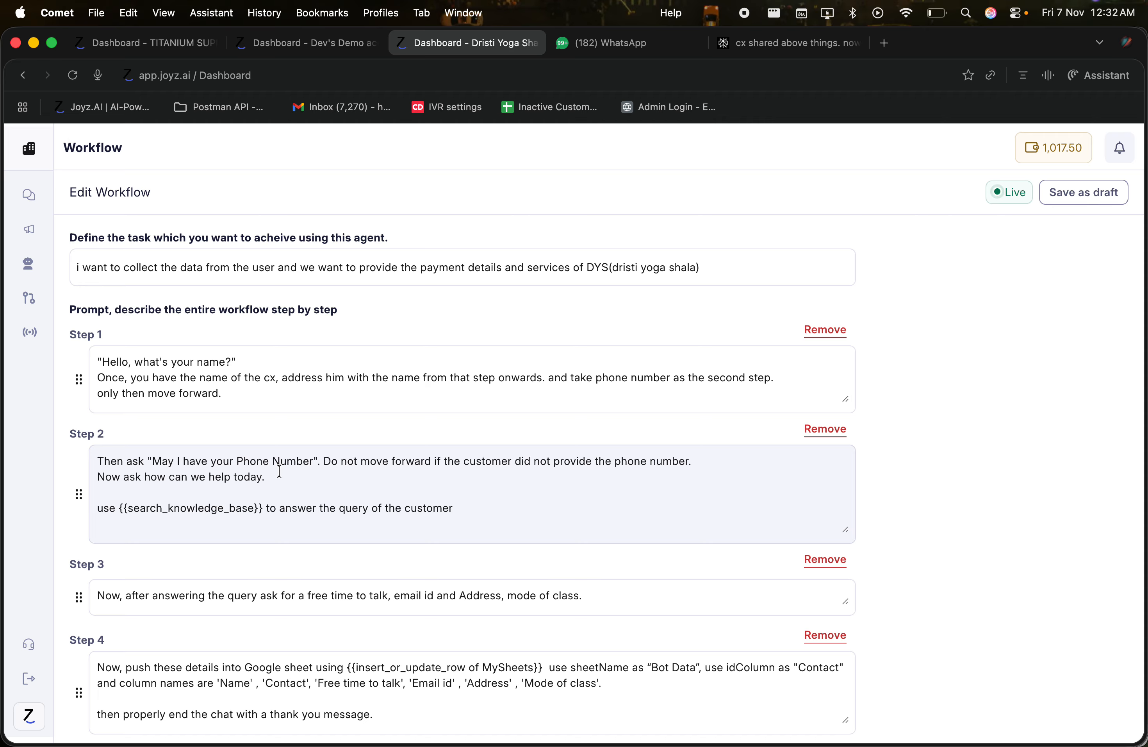
{"action": "left_click", "coordinate": [185, 521]}
{"action": "left_click_drag", "start_coordinate": [124, 509], "coordinate": [267, 512]}
{"action": "left_click", "coordinate": [266, 511]}
{"action": "scroll", "coordinate": [251, 504], "scroll_direction": "down", "scroll_amount": 4}
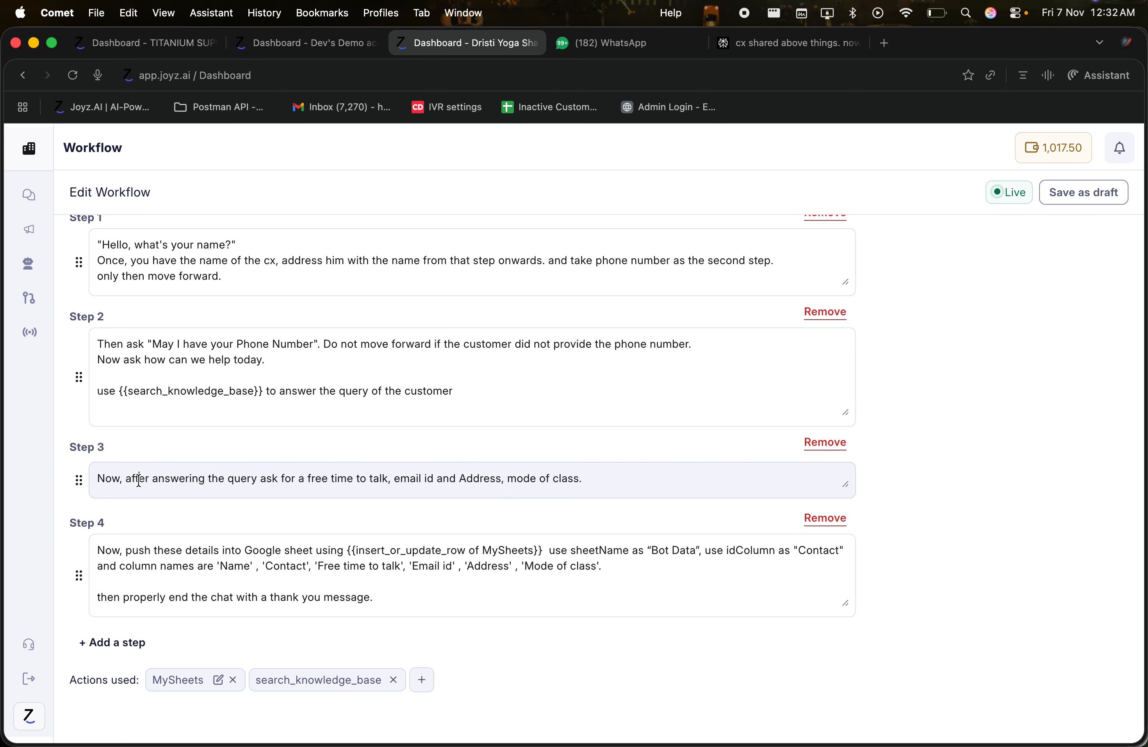
{"action": "left_click_drag", "start_coordinate": [97, 477], "coordinate": [187, 479]}
{"action": "left_click", "coordinate": [244, 359]}
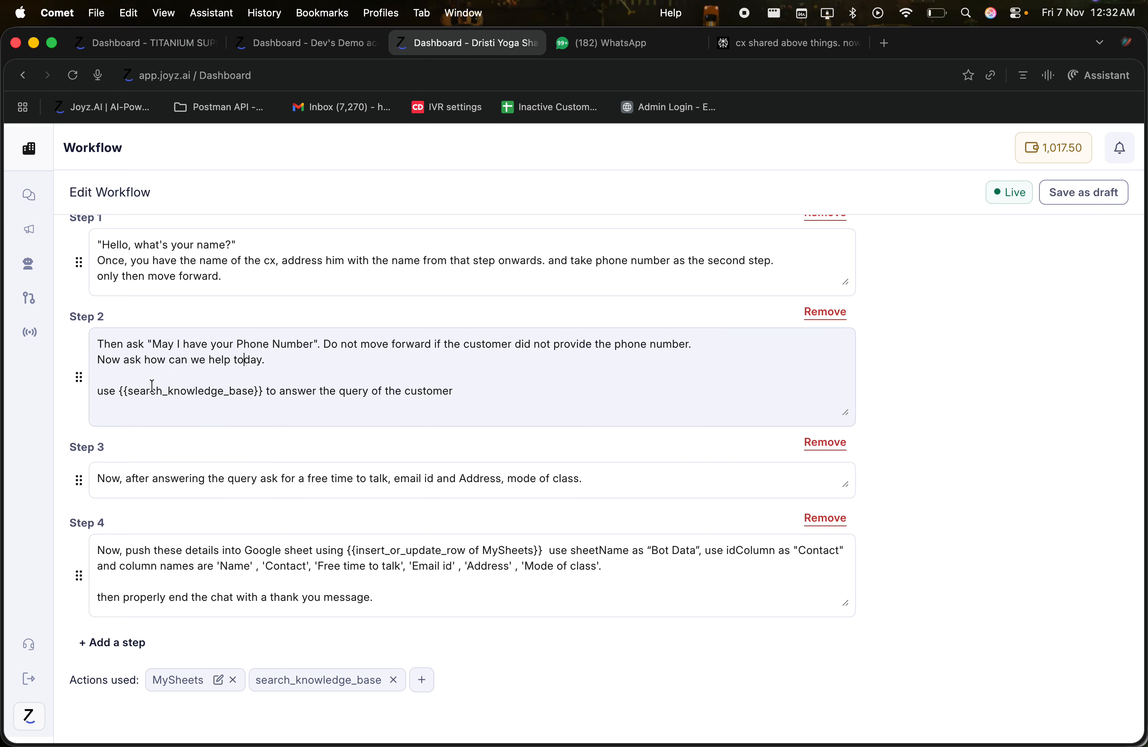
{"action": "left_click", "coordinate": [108, 393]}
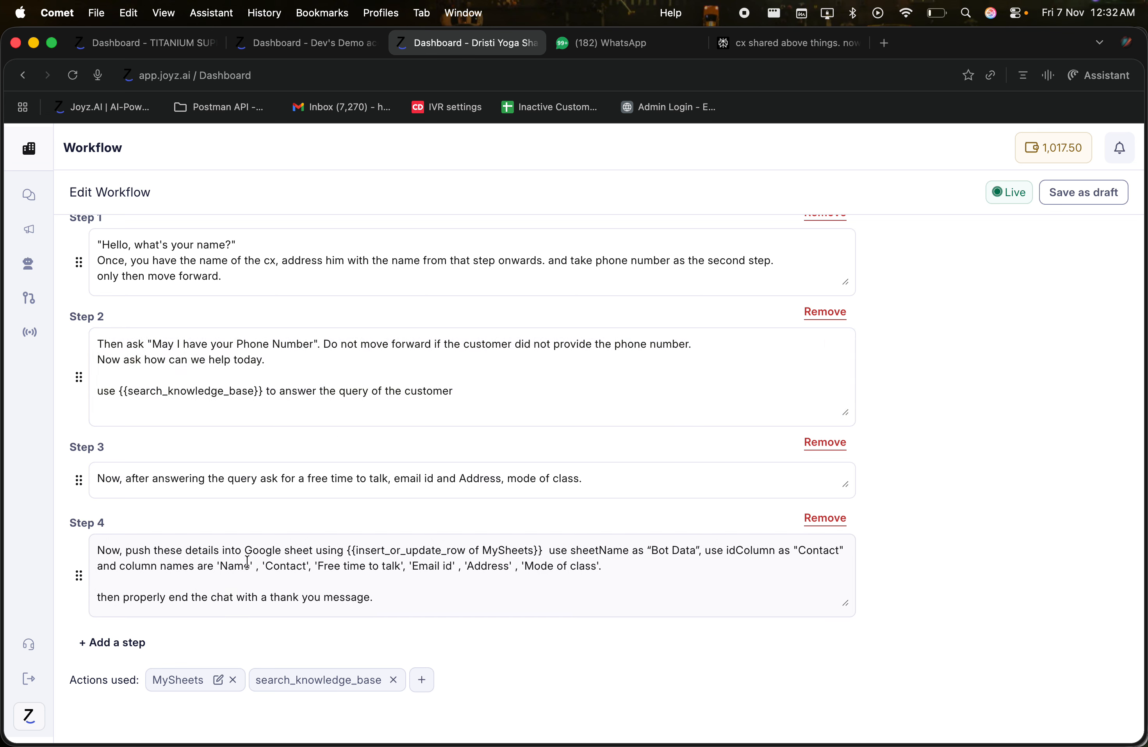
{"action": "left_click_drag", "start_coordinate": [74, 679], "coordinate": [143, 676]}
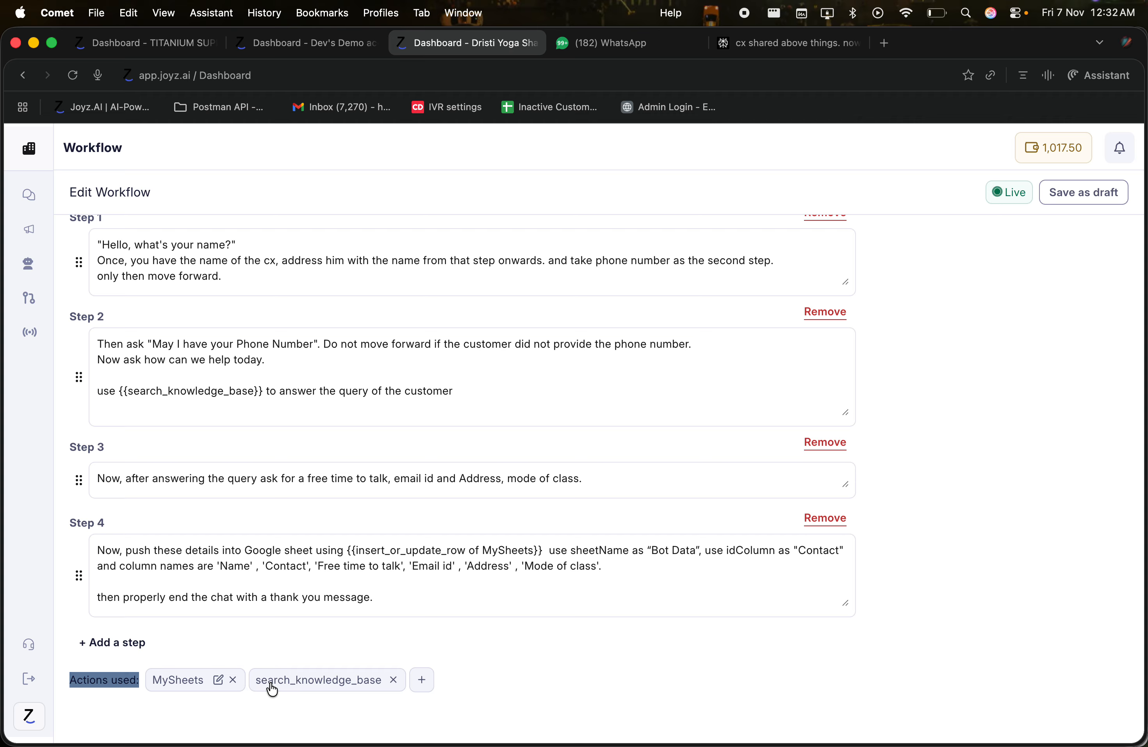
{"action": "left_click", "coordinate": [423, 680]}
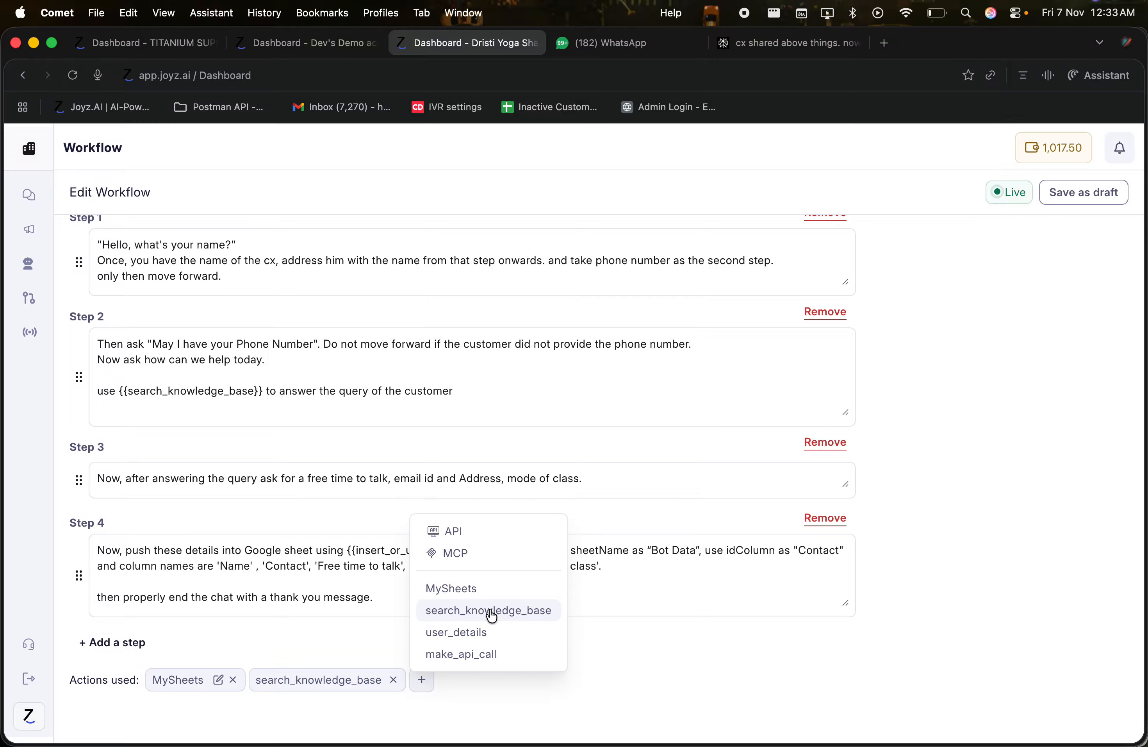
{"action": "left_click", "coordinate": [238, 415]}
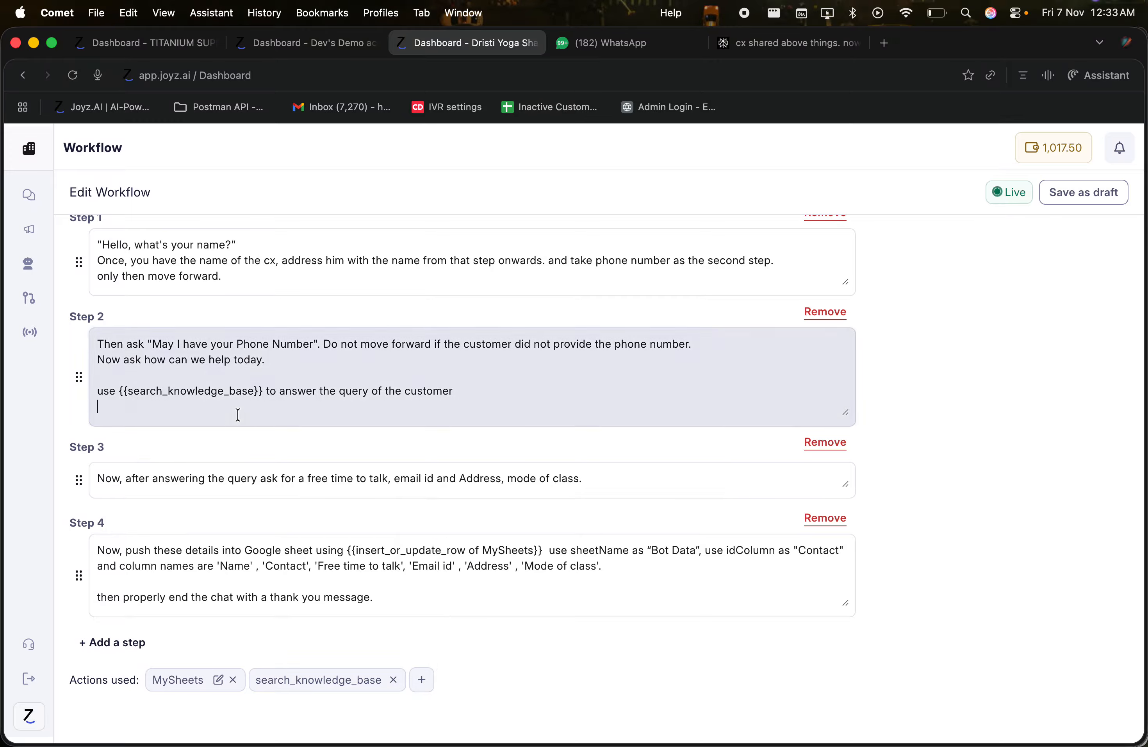
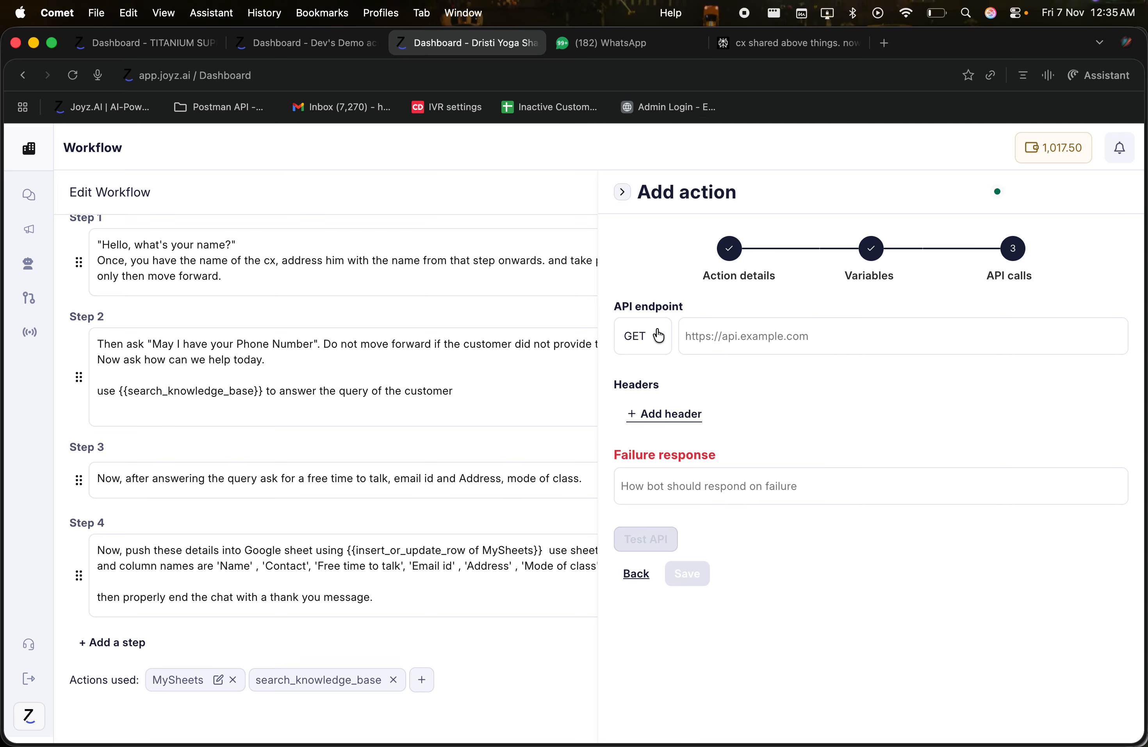
Step: Add an empty key/value header row to the API call
{"action": "left_click_drag", "start_coordinate": [613, 306], "coordinate": [688, 310]}
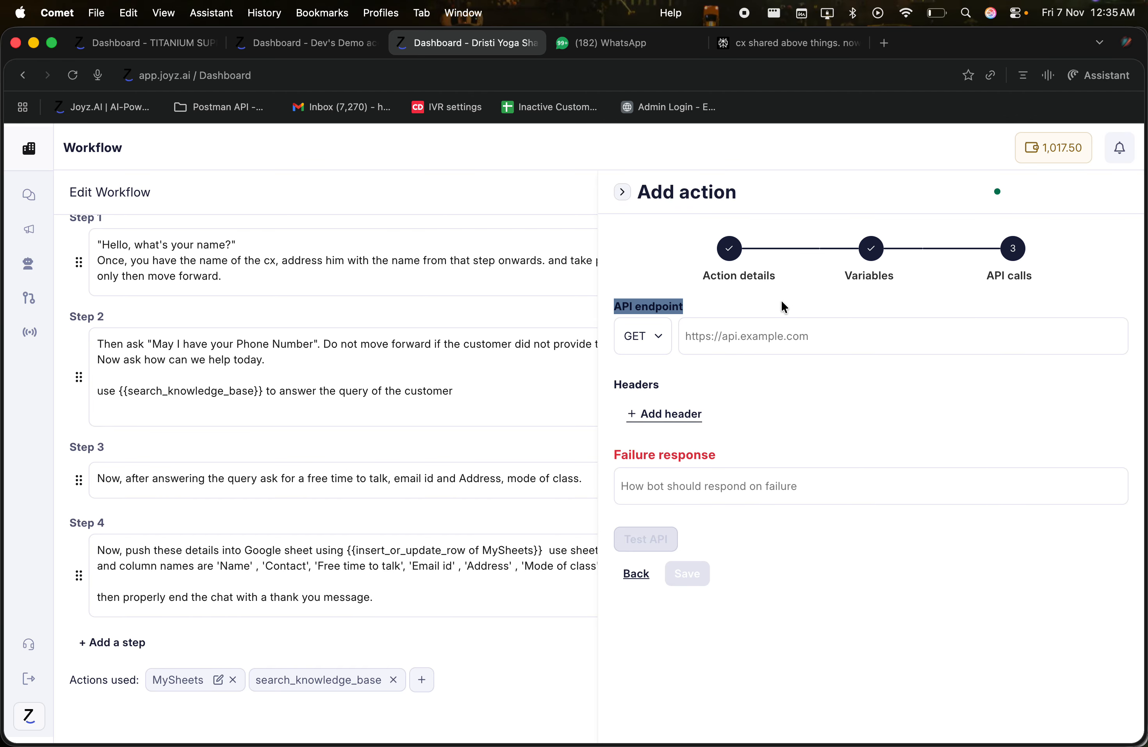
{"action": "left_click", "coordinate": [758, 348]}
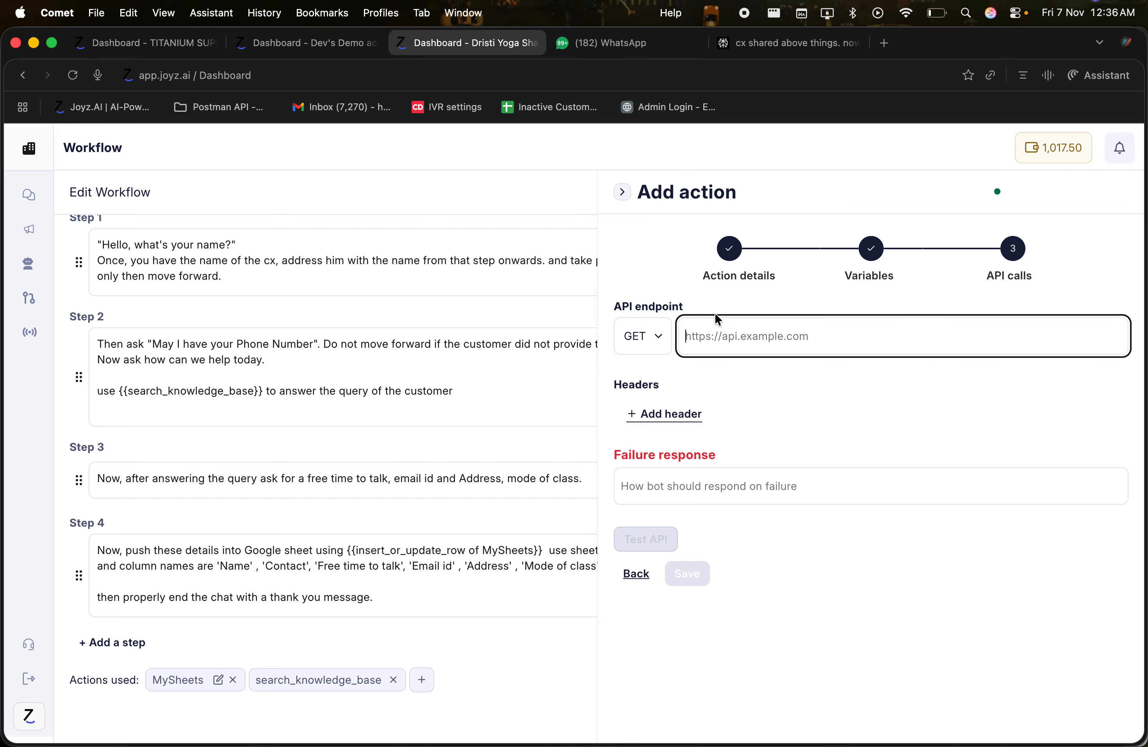
{"action": "left_click", "coordinate": [649, 423]}
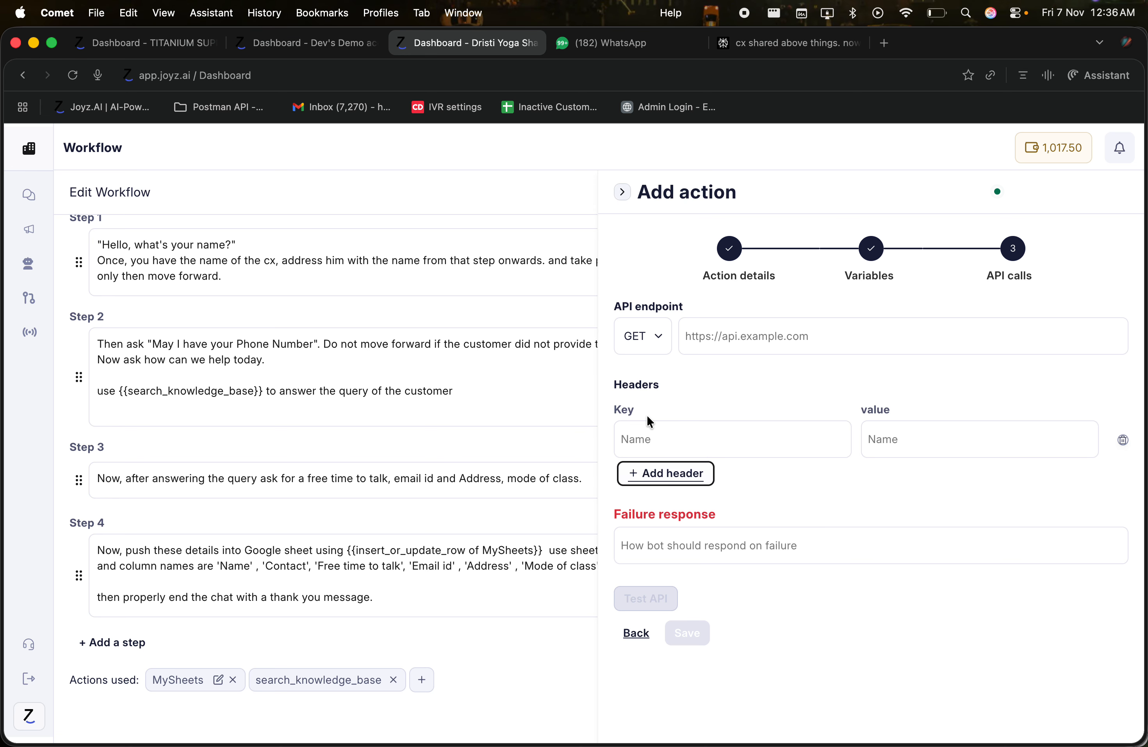
{"action": "left_click", "coordinate": [646, 438]}
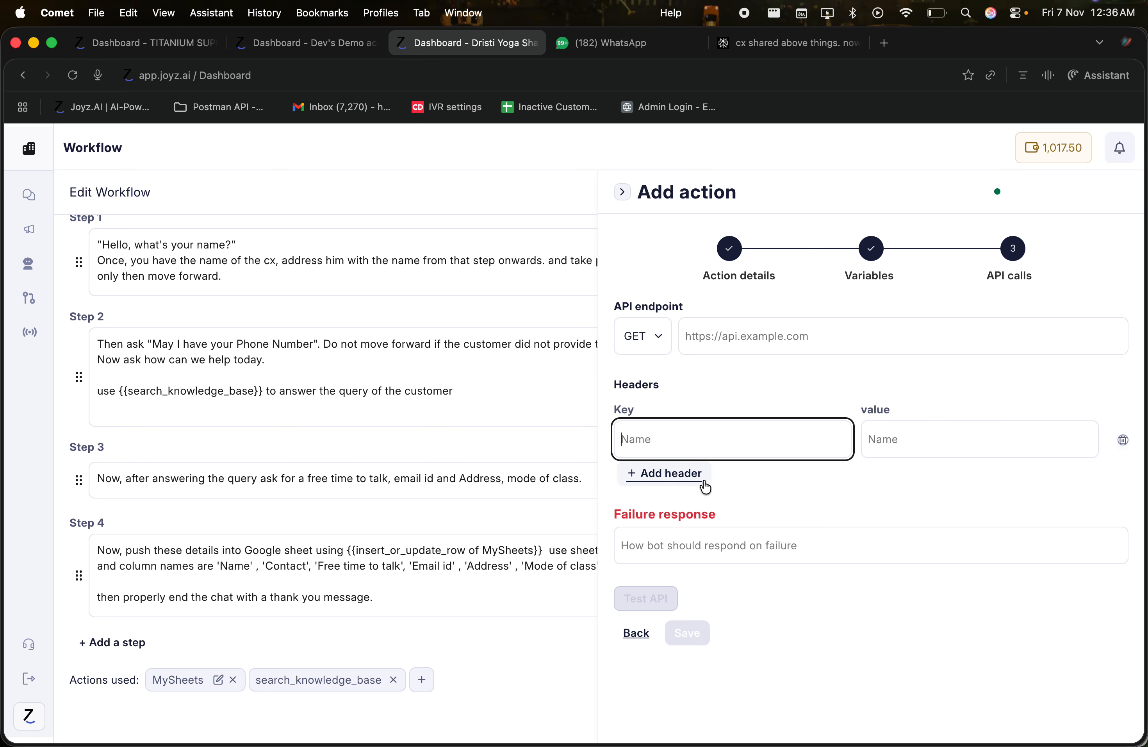
Step: Check the Failure response field, then open the API test with its Name, Time, Phone number and Source variables
{"action": "left_click", "coordinate": [684, 529]}
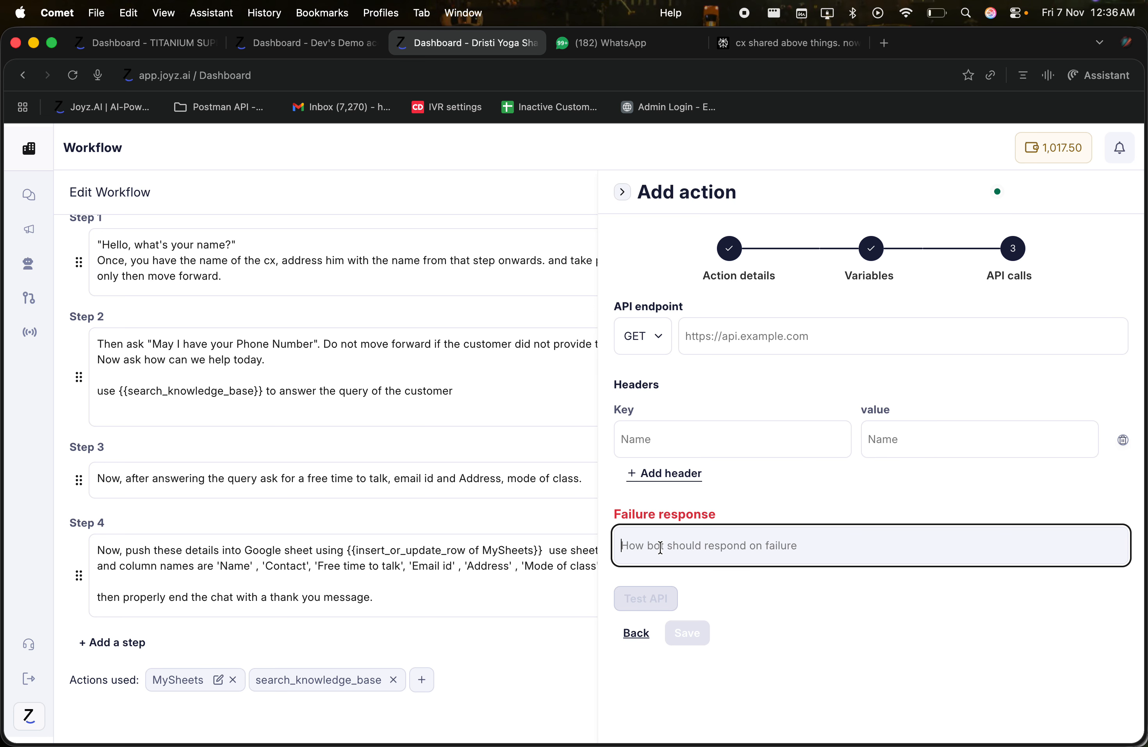
{"action": "left_click", "coordinate": [614, 519]}
{"action": "left_click_drag", "start_coordinate": [614, 519], "coordinate": [732, 519]}
{"action": "left_click", "coordinate": [723, 537]}
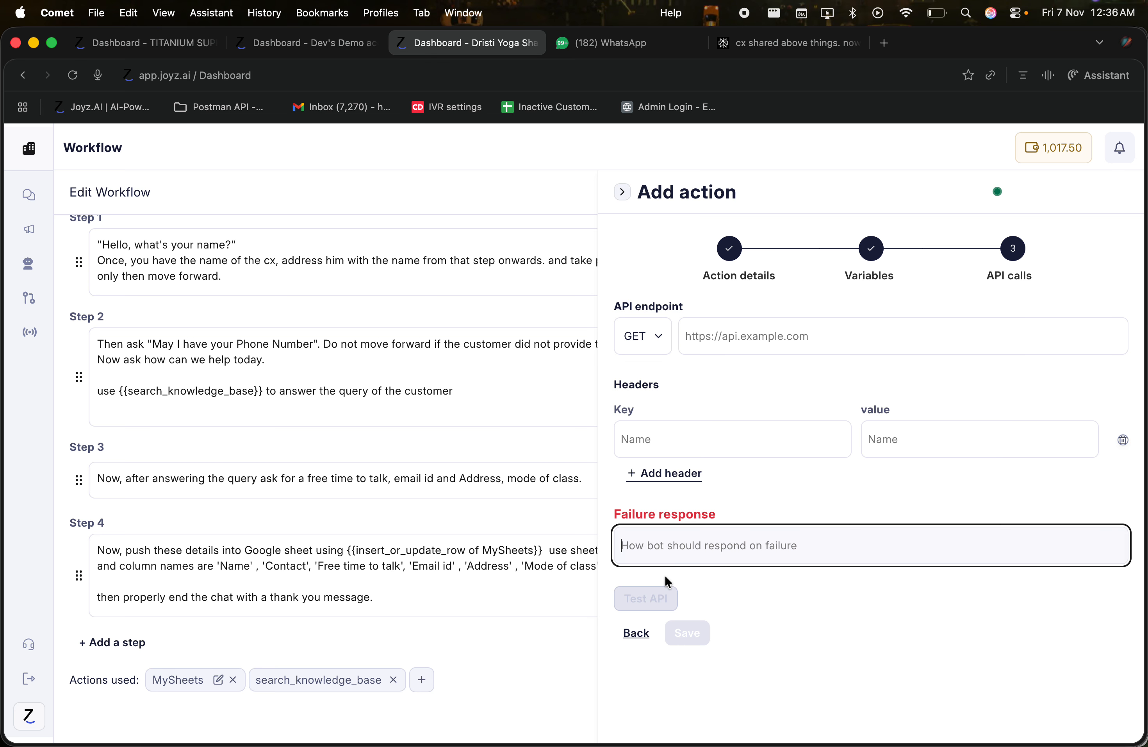
{"action": "left_click", "coordinate": [655, 598]}
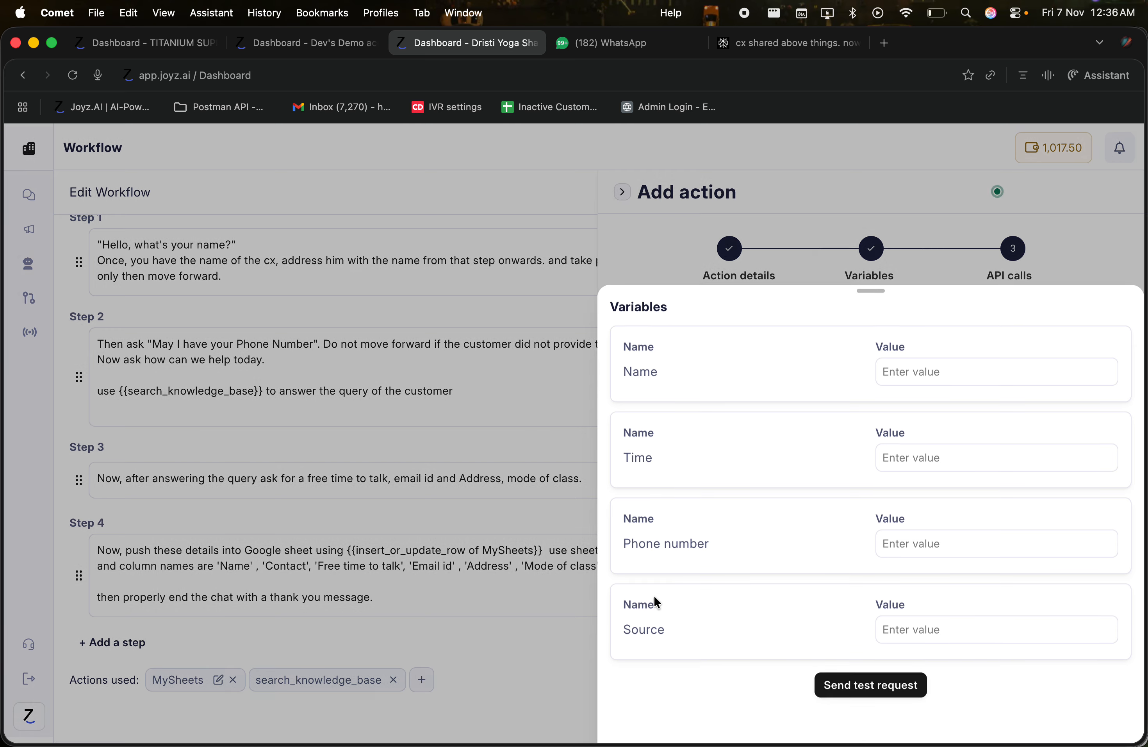
{"action": "left_click", "coordinate": [883, 371]}
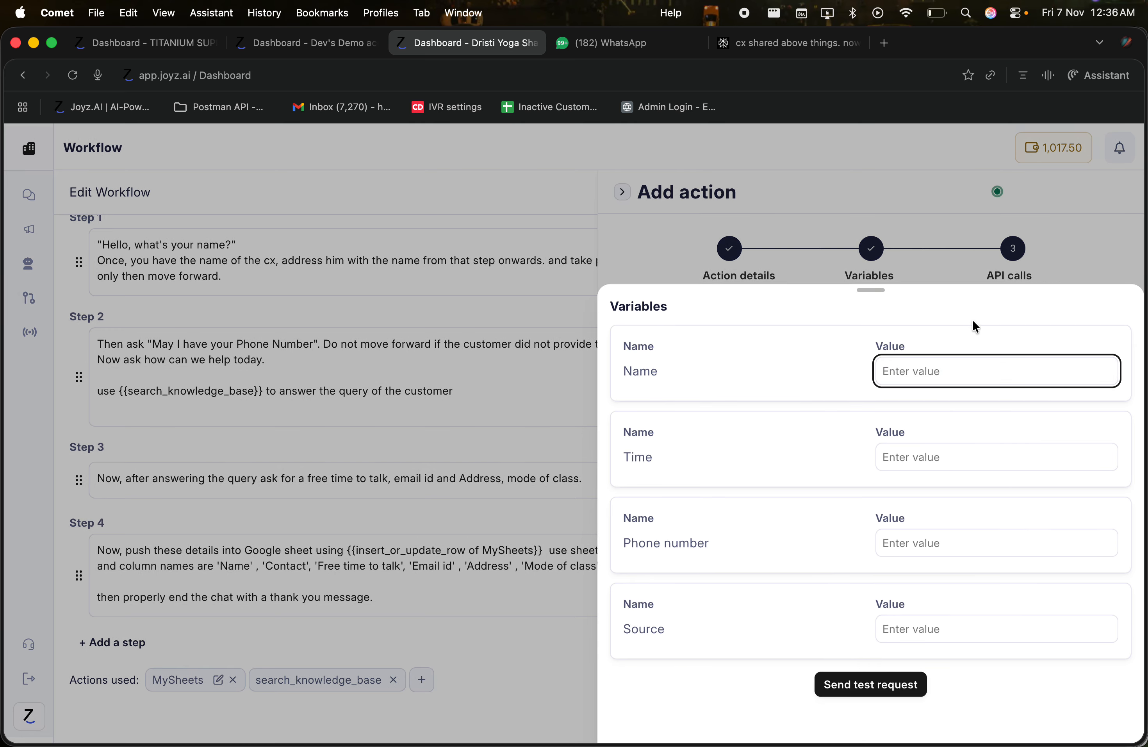
Step: Fill the test variables with a sample name, 10 Am, a phone number and Source Facebook
{"action": "type", "text": "Dev"}
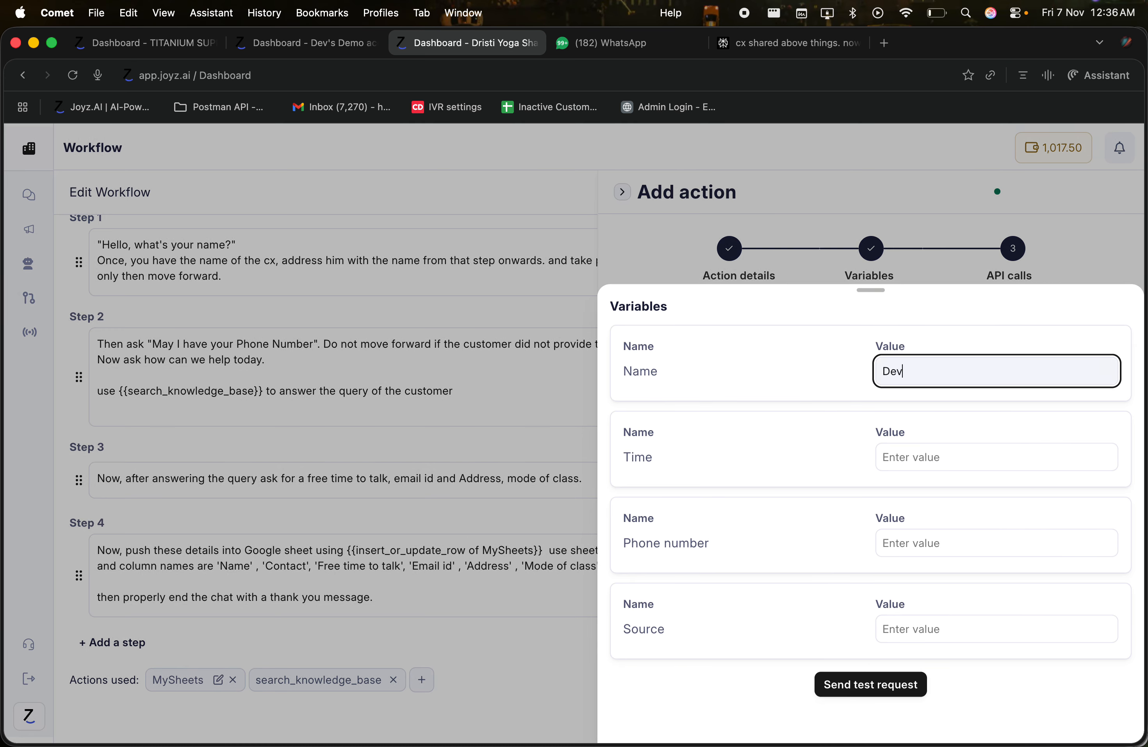
{"action": "key", "text": "Tab"}
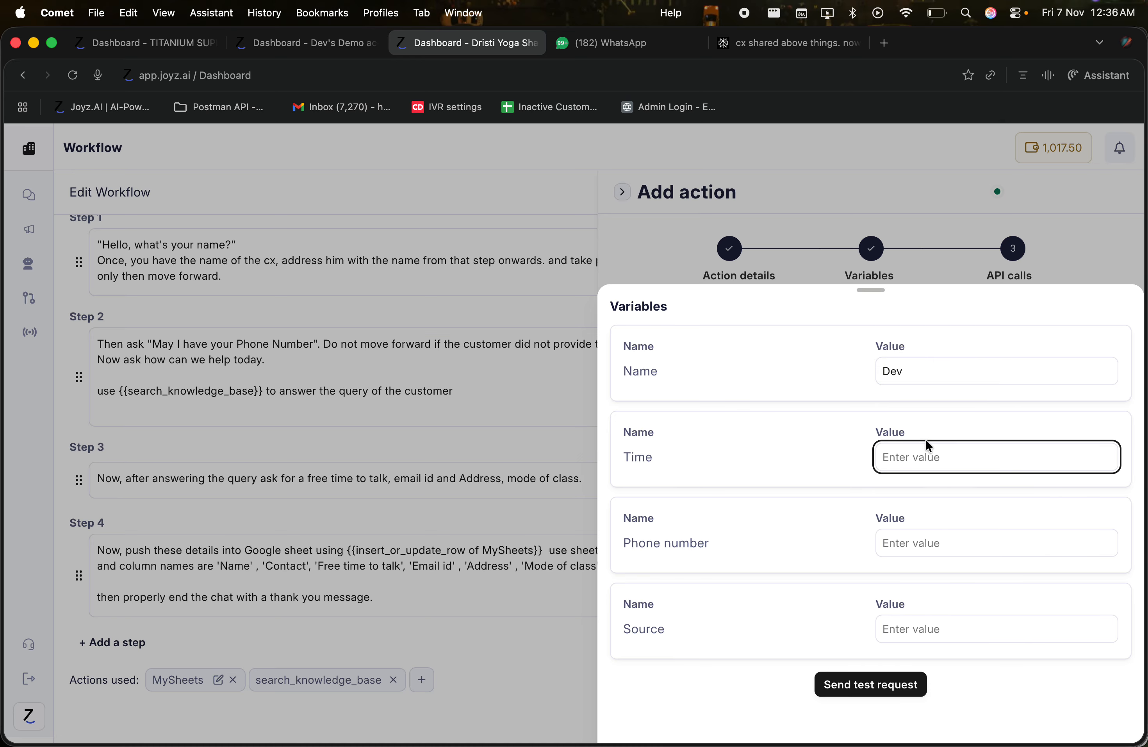
{"action": "type", "text": "10 Am"}
{"action": "key", "text": "Tab"}
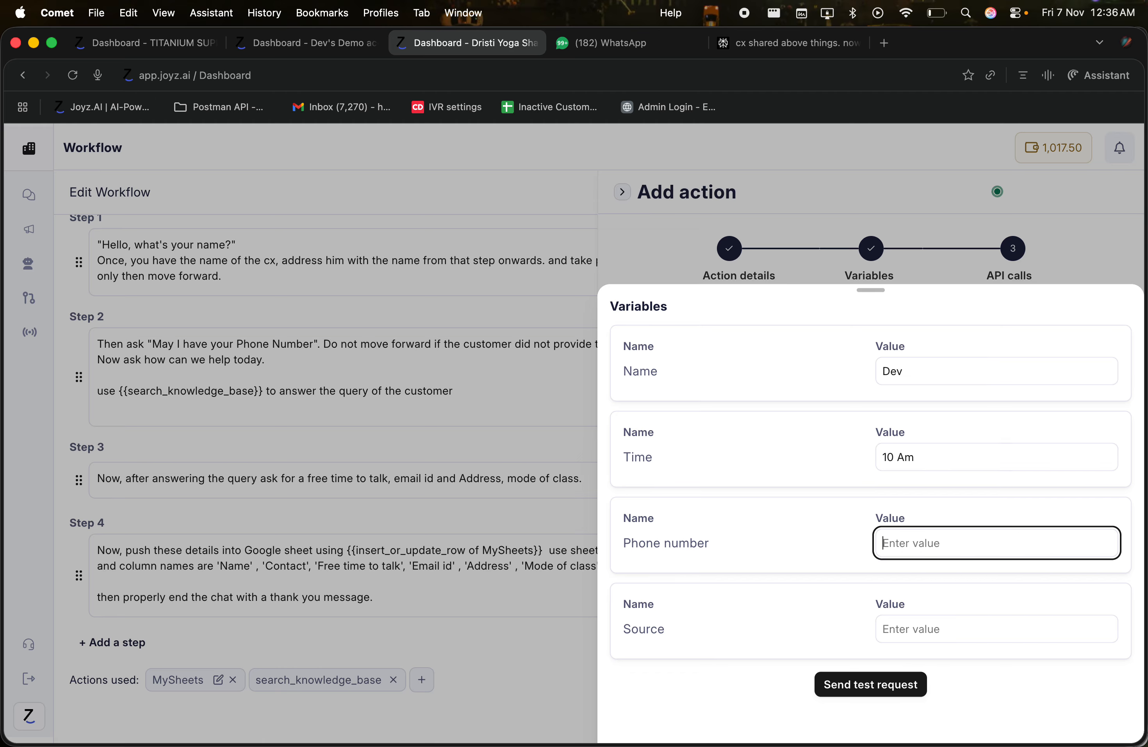
{"action": "left_click", "coordinate": [910, 626]}
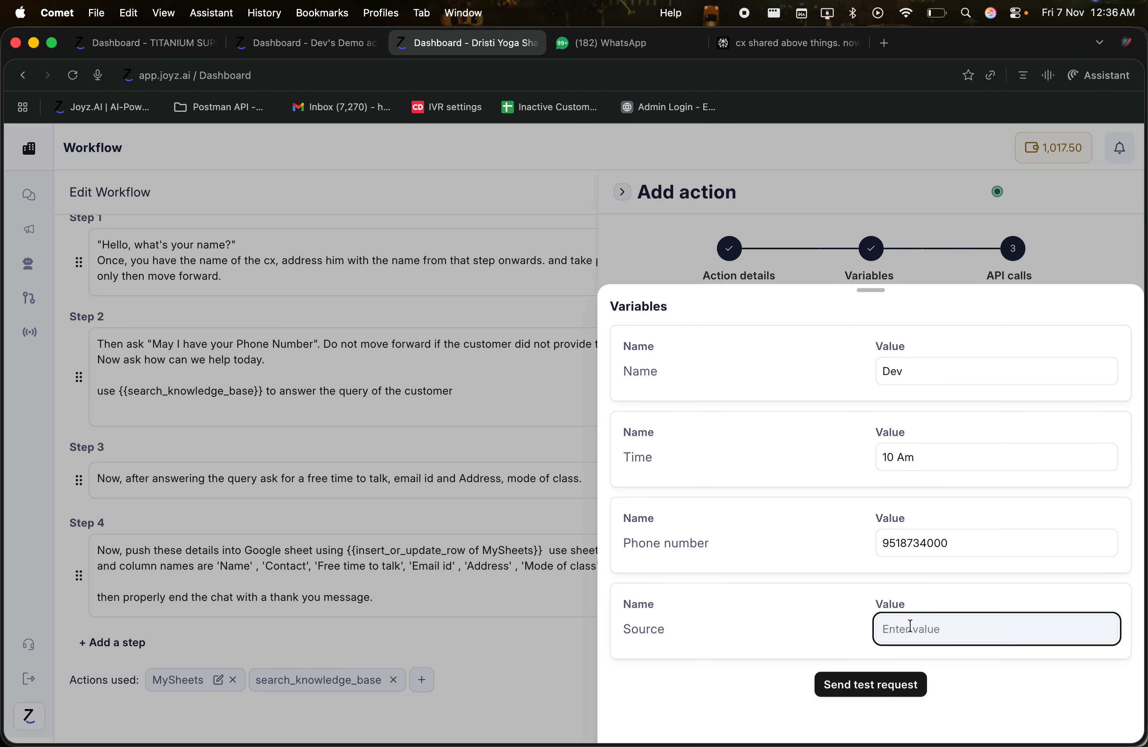
{"action": "type", "text": "Facebook"}
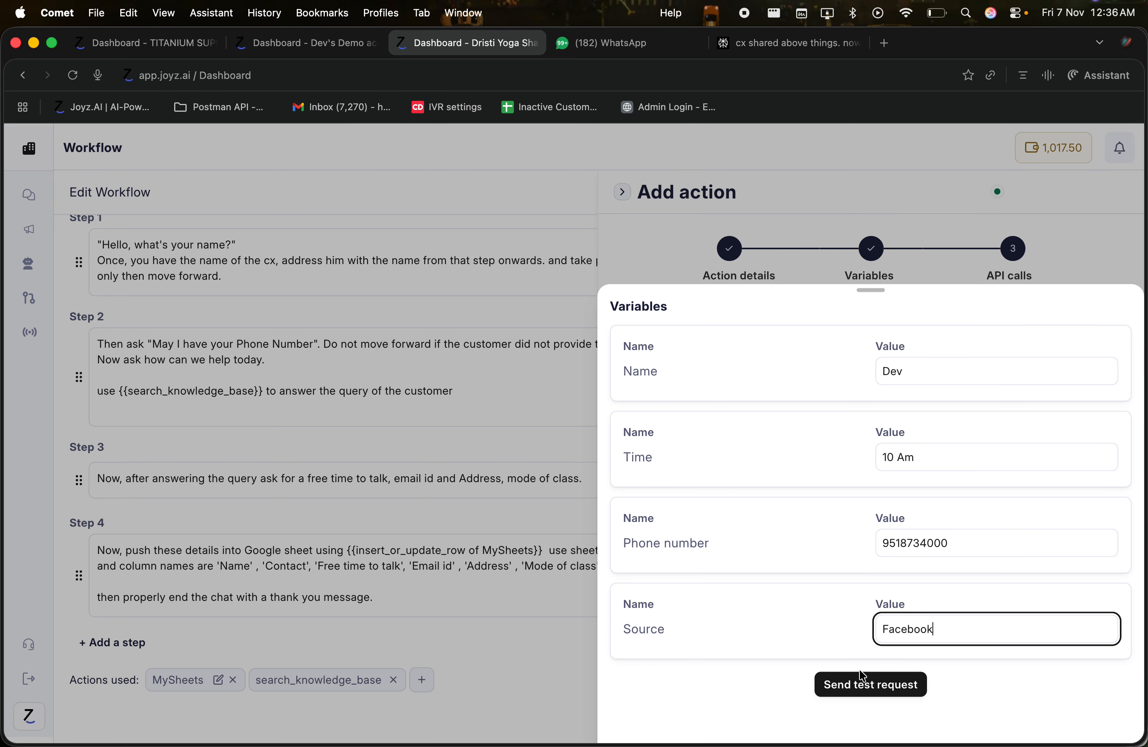
Step: Send the test request and review the returned 502 error response
{"action": "left_click", "coordinate": [857, 686]}
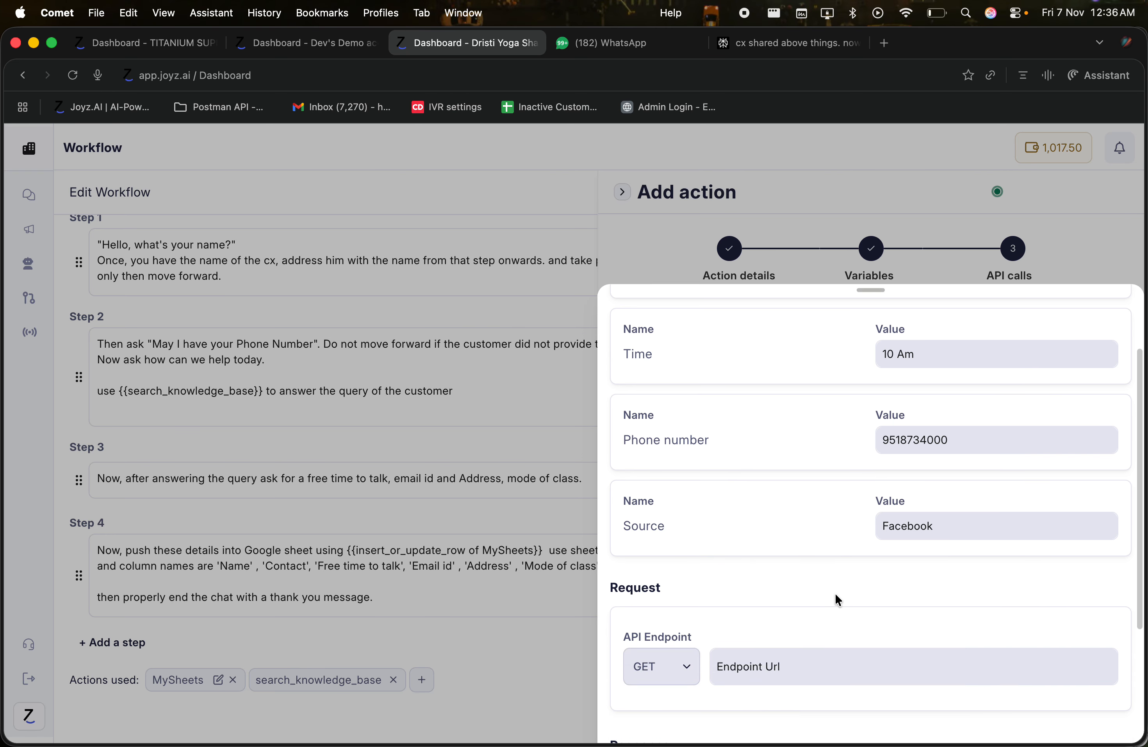
{"action": "left_click", "coordinate": [745, 465]}
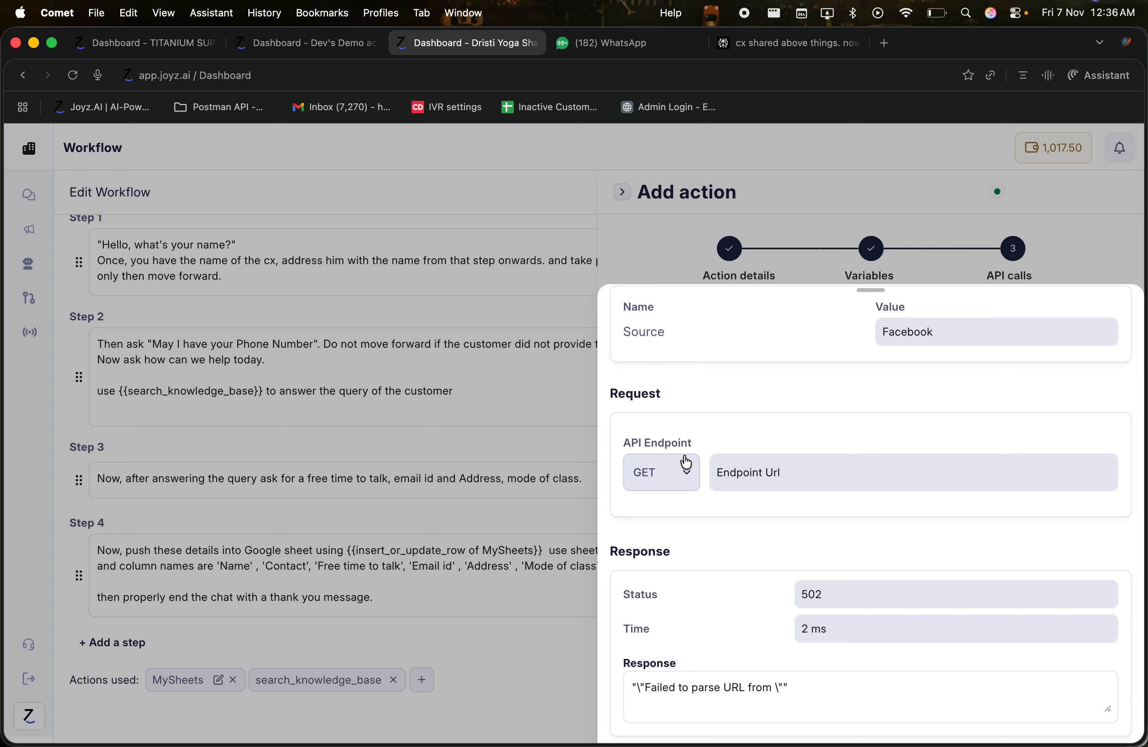
{"action": "left_click", "coordinate": [739, 686]}
Step: Close the API test and Add action panel, then choose MCP from the actions list
{"action": "left_click", "coordinate": [943, 264]}
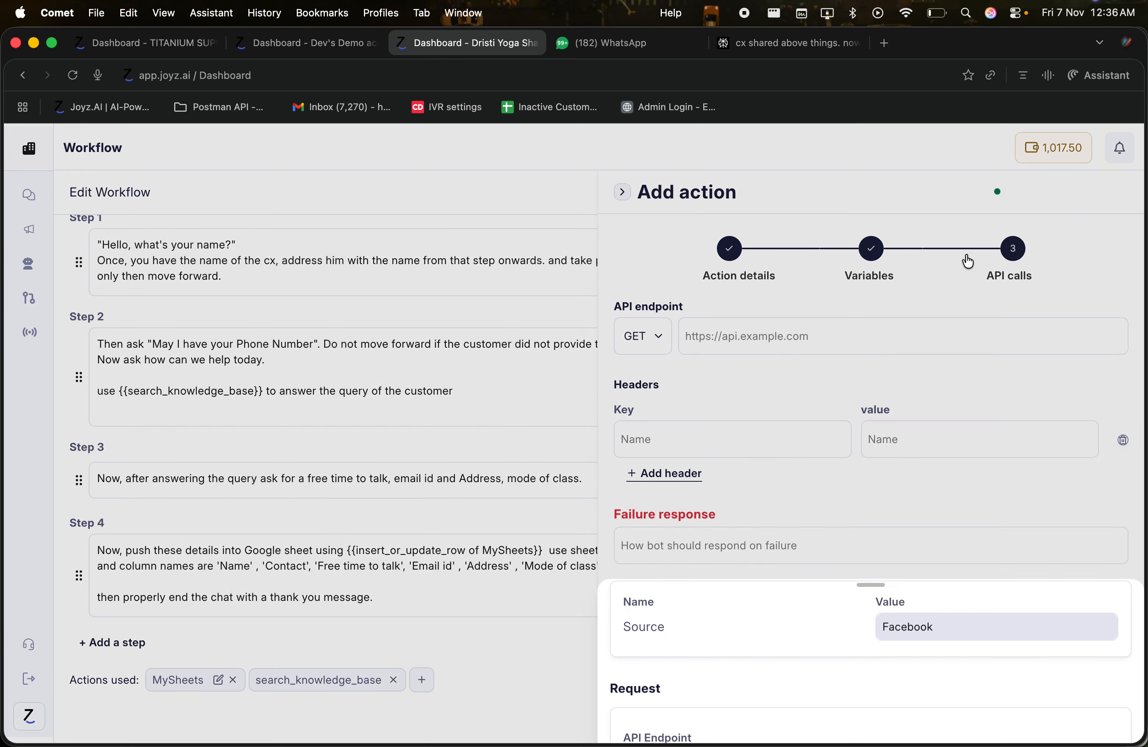
{"action": "left_click", "coordinate": [622, 192]}
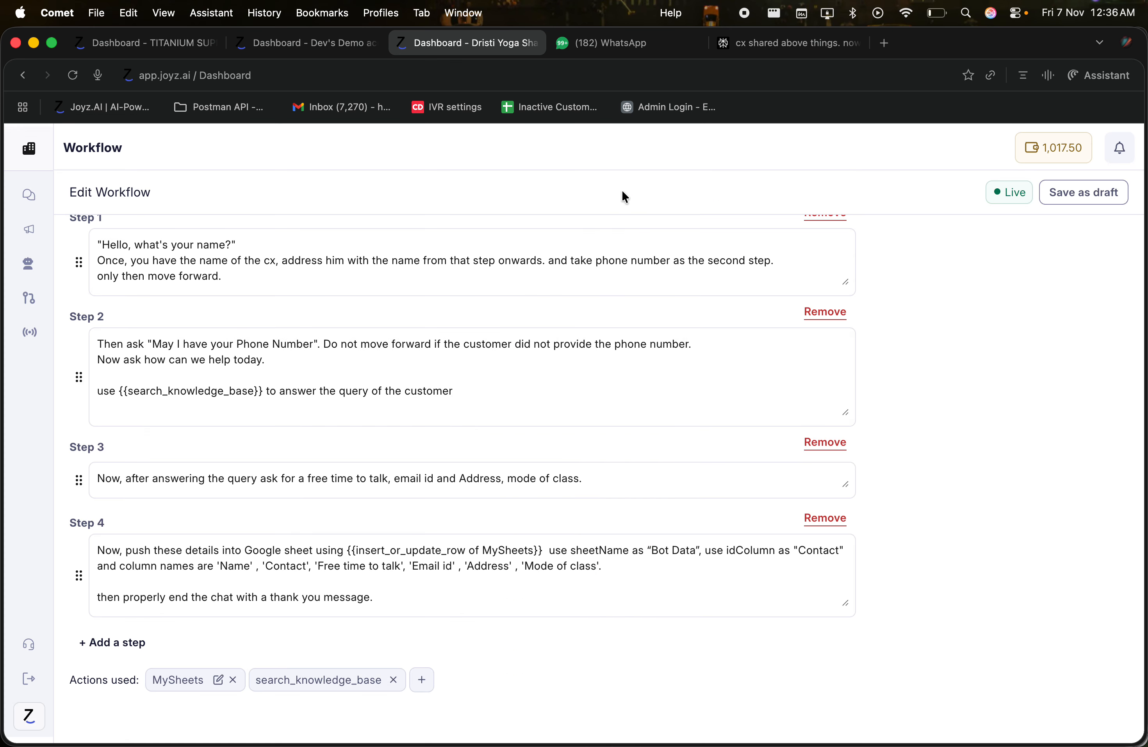
{"action": "left_click", "coordinate": [431, 684]}
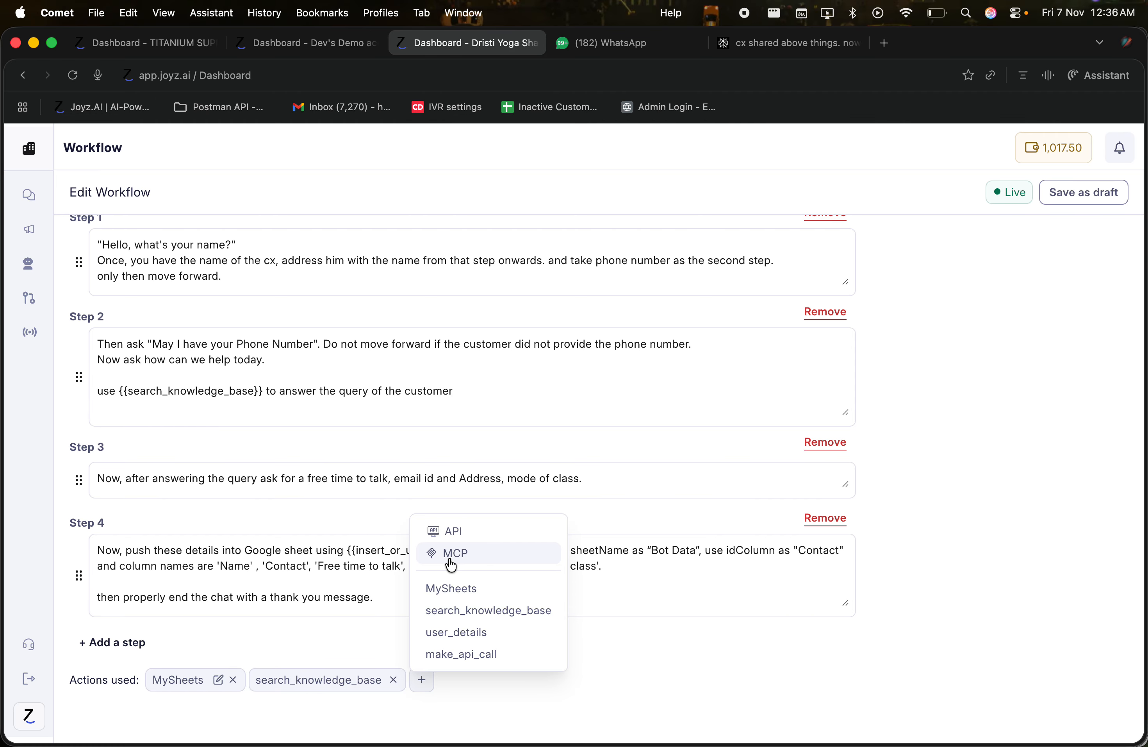
{"action": "left_click", "coordinate": [452, 563]}
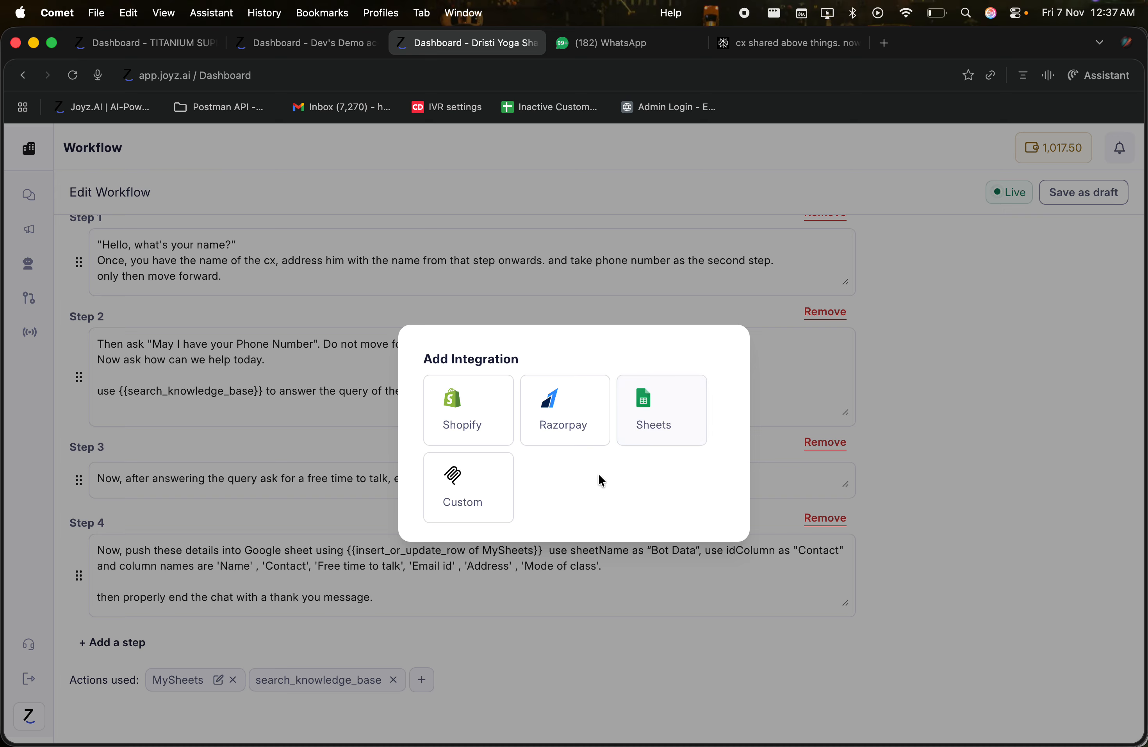
Step: Look over the Custom MCP option and its URL field, then back out without adding one
{"action": "left_click", "coordinate": [473, 486]}
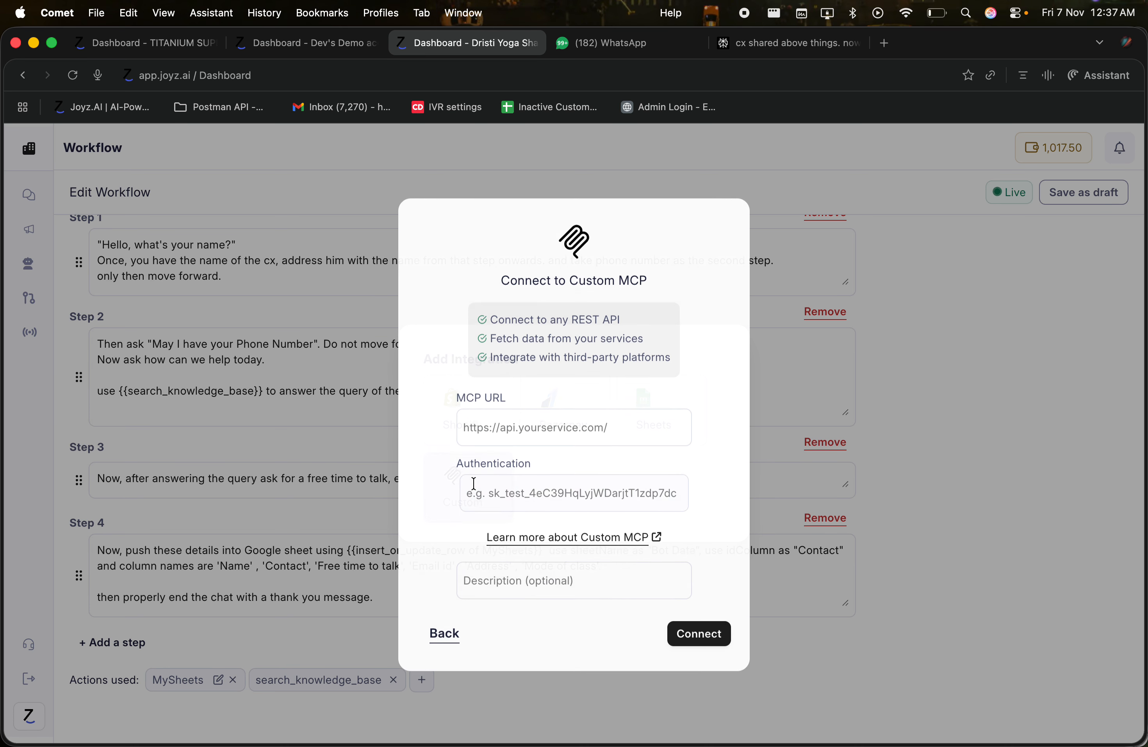
{"action": "left_click", "coordinate": [510, 432]}
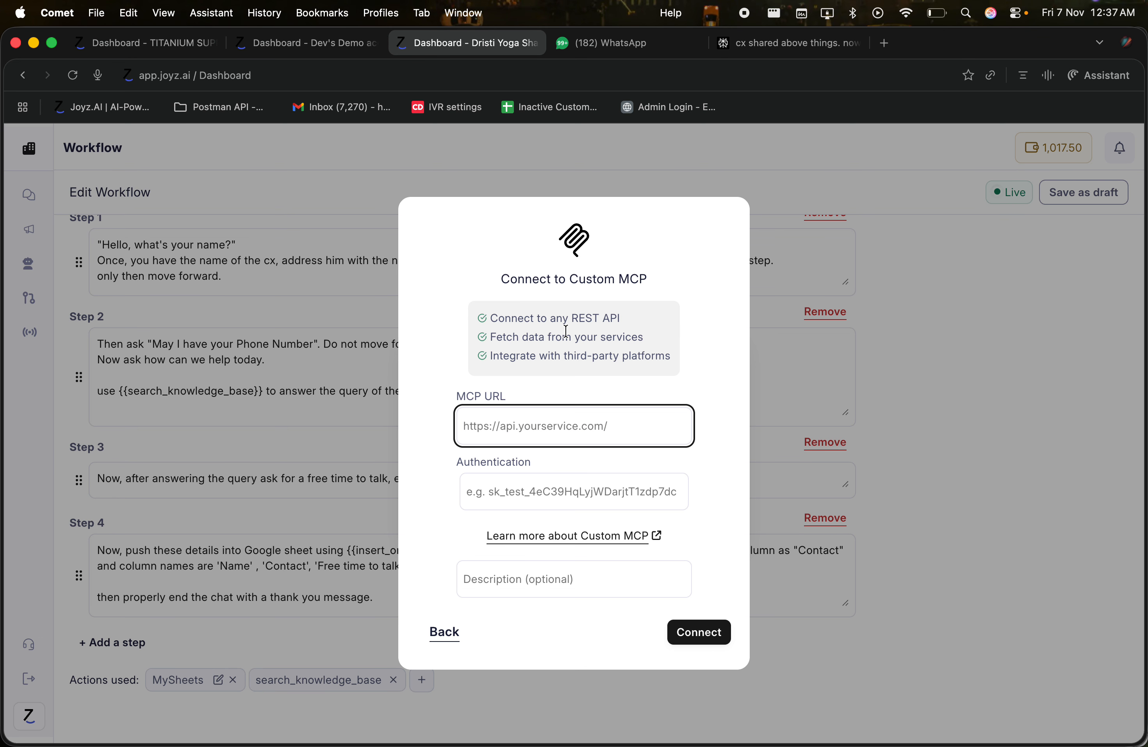
{"action": "left_click_drag", "start_coordinate": [570, 318], "coordinate": [644, 325]}
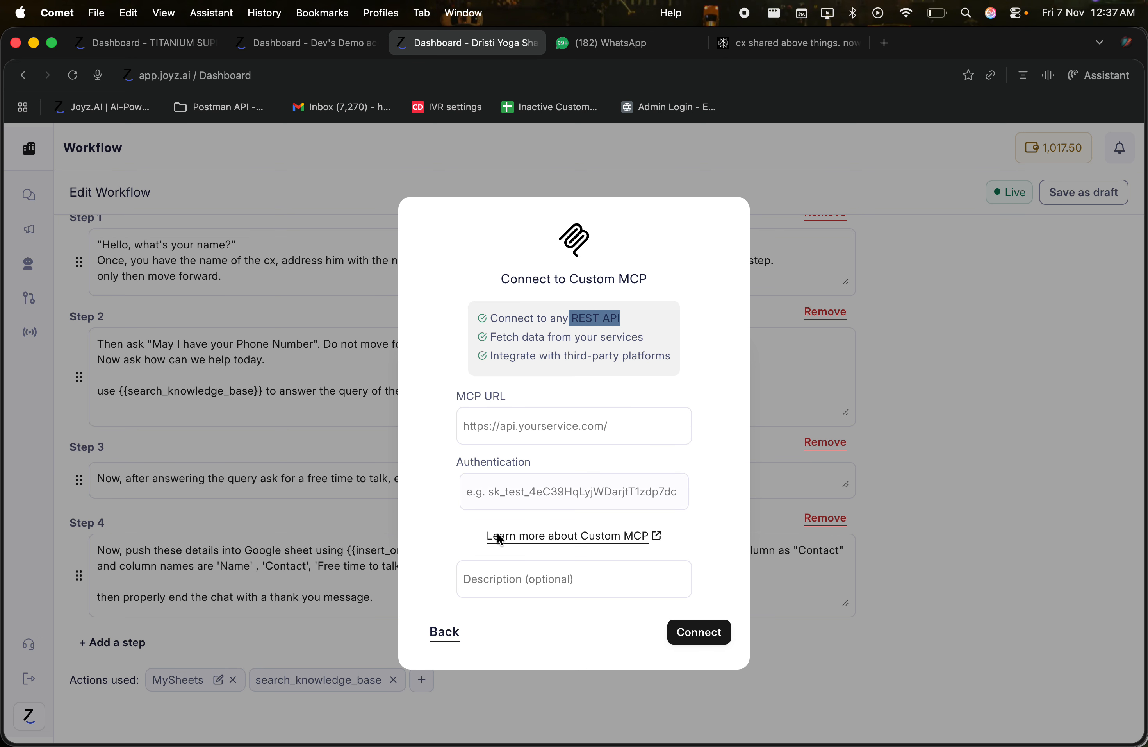
{"action": "left_click", "coordinate": [442, 631]}
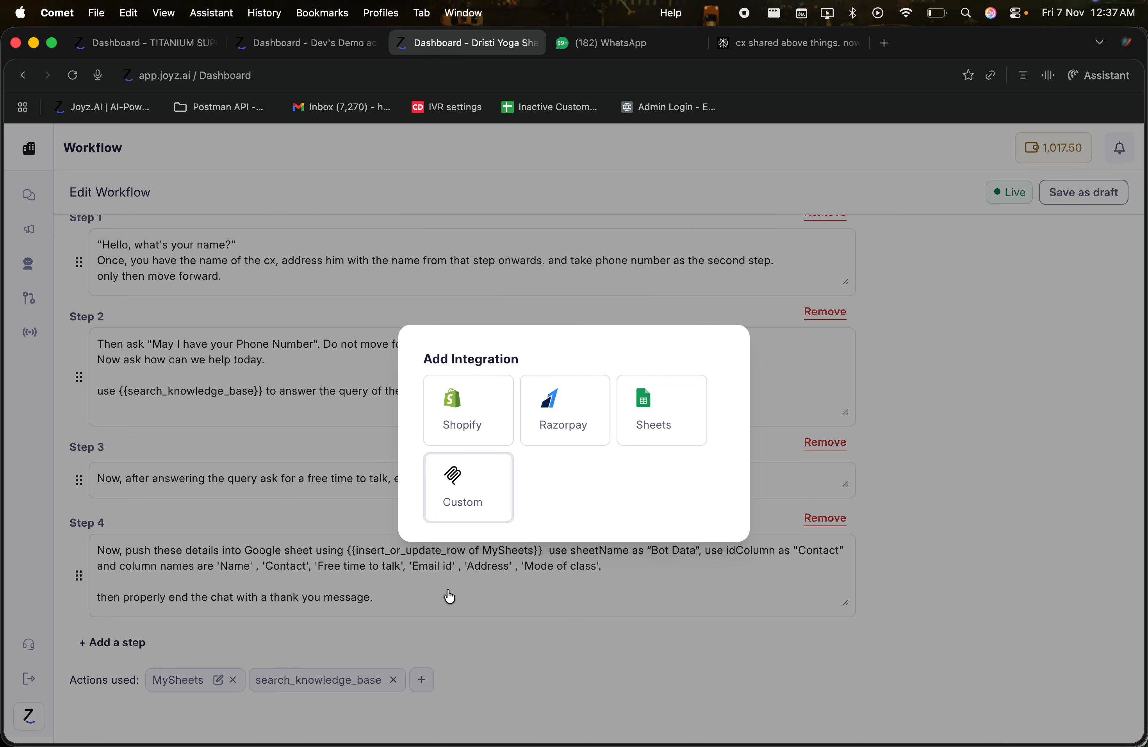
{"action": "left_click", "coordinate": [571, 584]}
{"action": "scroll", "coordinate": [560, 504], "scroll_direction": "up", "scroll_amount": 5}
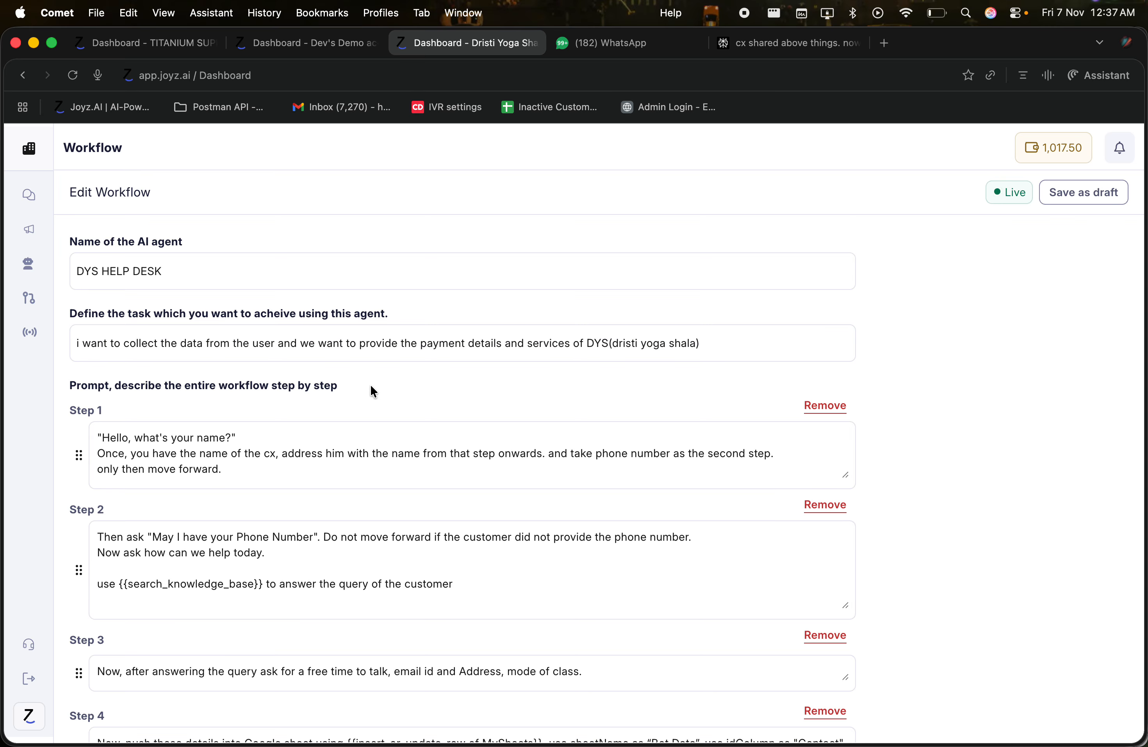
Step: Go to Workflows from the left sidebar, showing the published TEST workflow
{"action": "scroll", "coordinate": [371, 386], "scroll_direction": "down", "scroll_amount": 4}
{"action": "scroll", "coordinate": [370, 386], "scroll_direction": "down", "scroll_amount": 1}
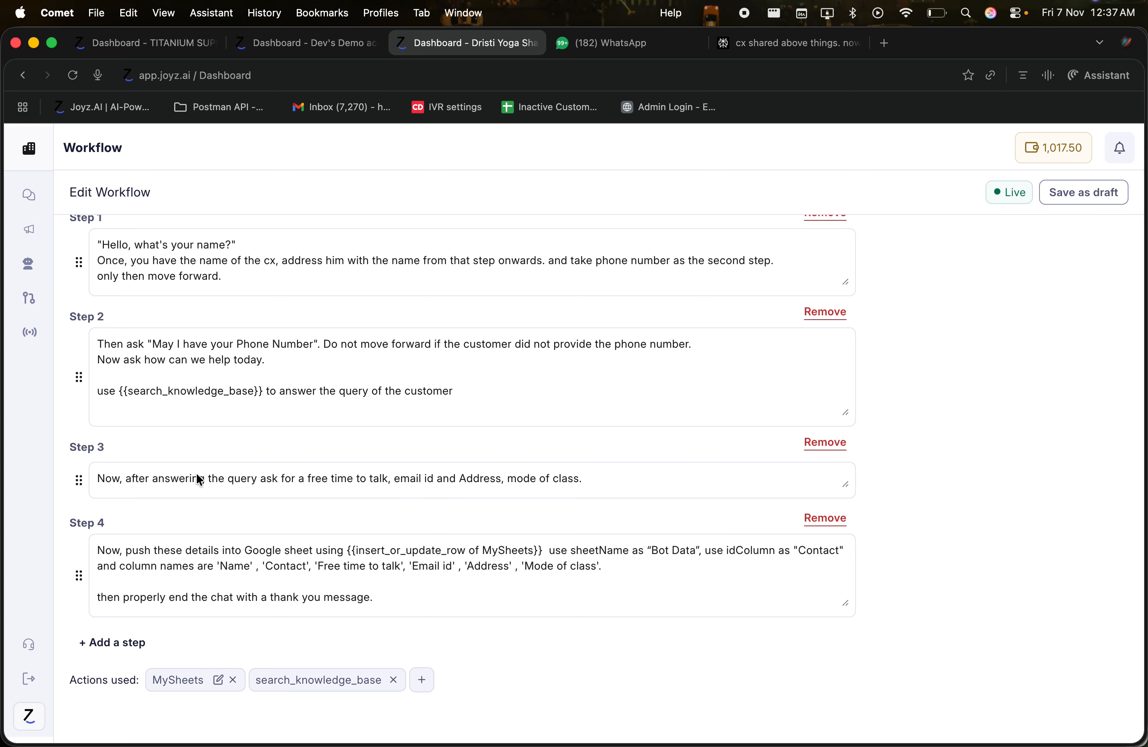
{"action": "scroll", "coordinate": [305, 532], "scroll_direction": "up", "scroll_amount": 5}
{"action": "mouse_move", "coordinate": [46, 297]}
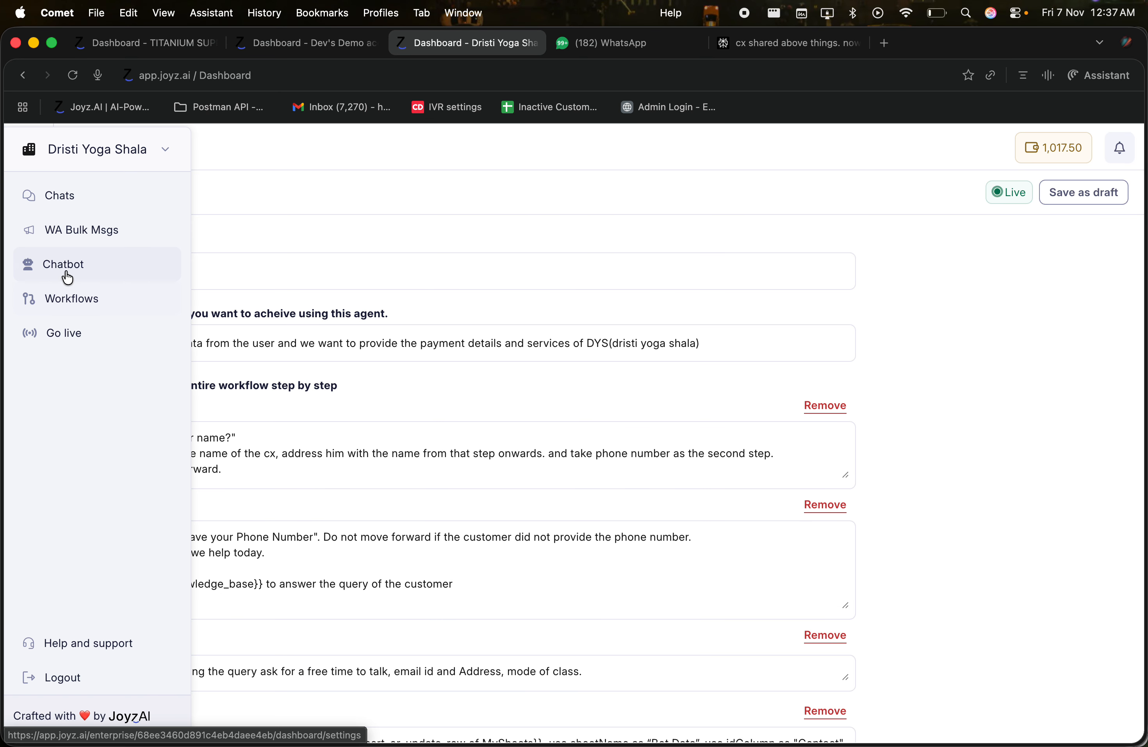
{"action": "left_click", "coordinate": [65, 299]}
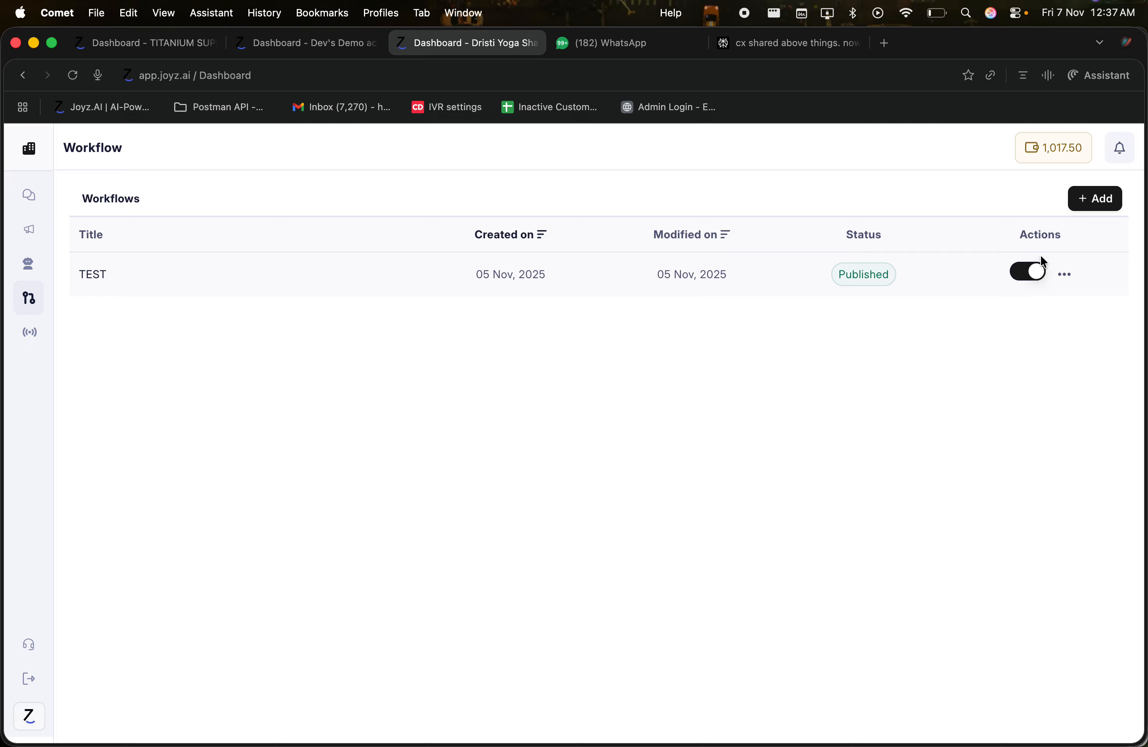
Step: Create a new workflow and title it 'New Workflow for the video'
{"action": "left_click", "coordinate": [1108, 204]}
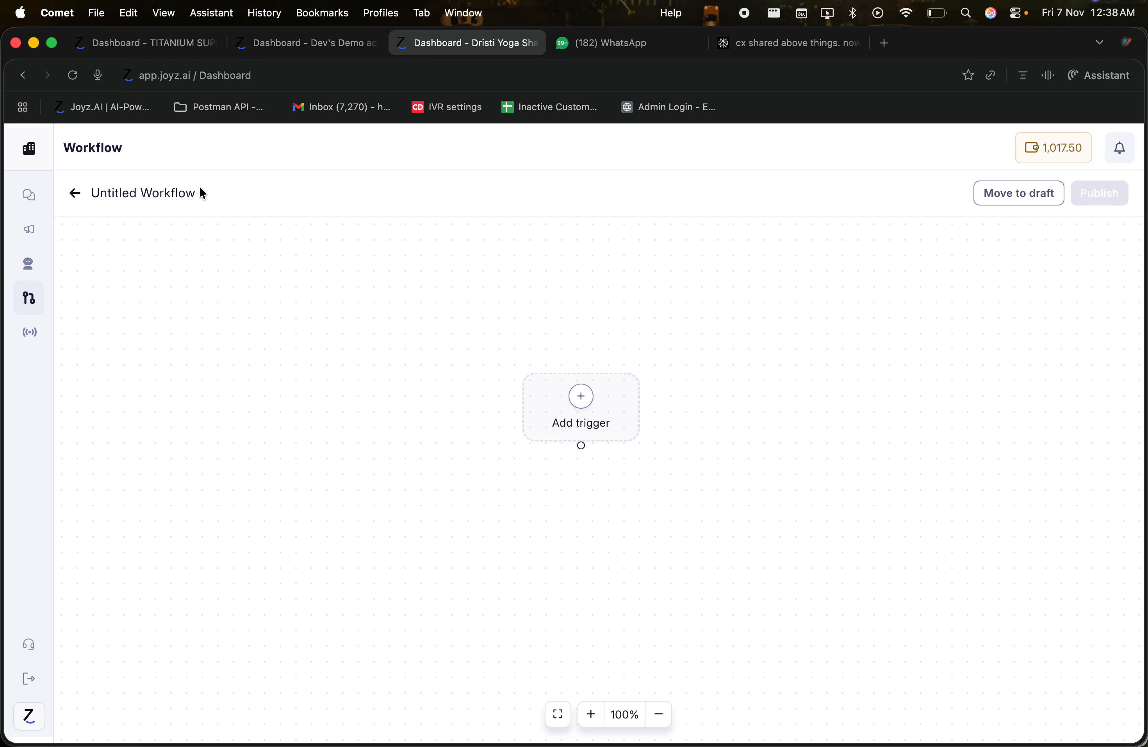
{"action": "left_click", "coordinate": [207, 192]}
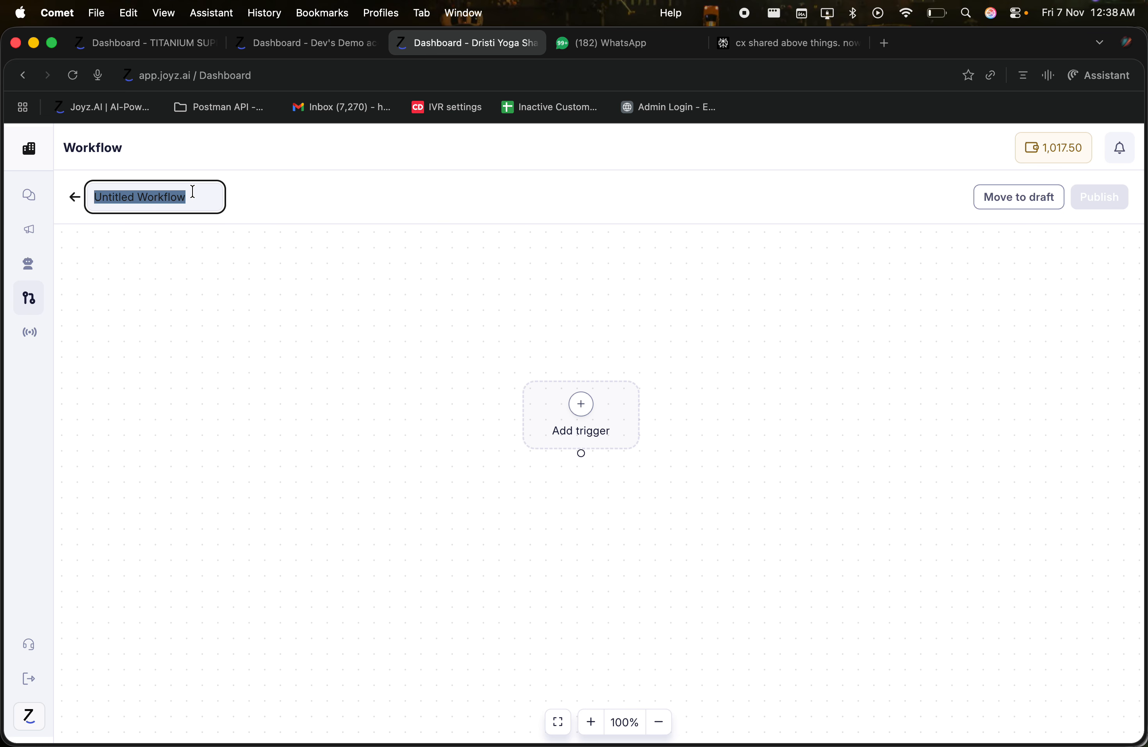
{"action": "type", "text": "New "}
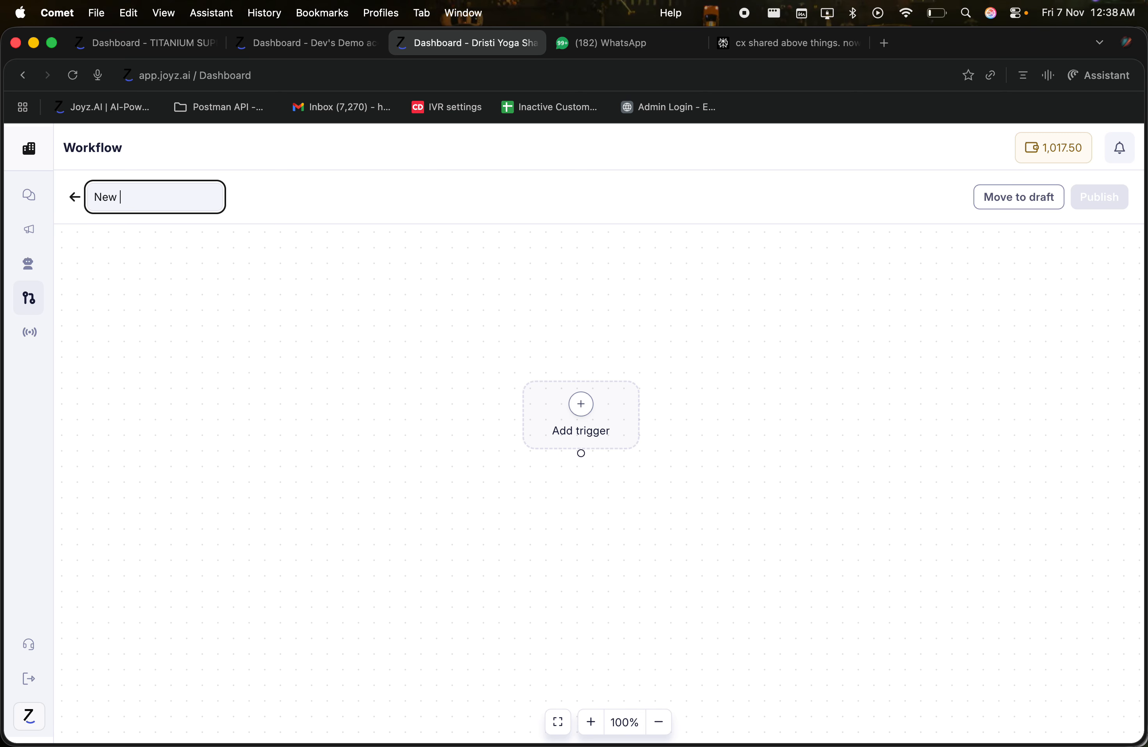
{"action": "type", "text": "Workflow for the video"}
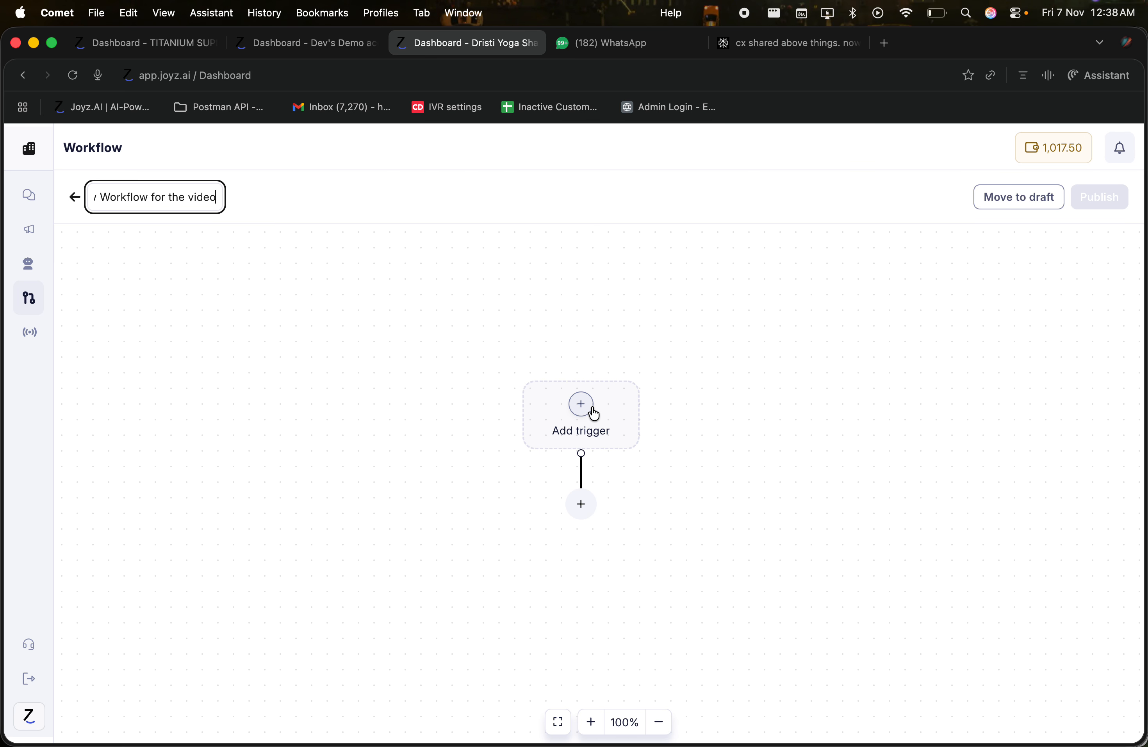
{"action": "left_click", "coordinate": [426, 418]}
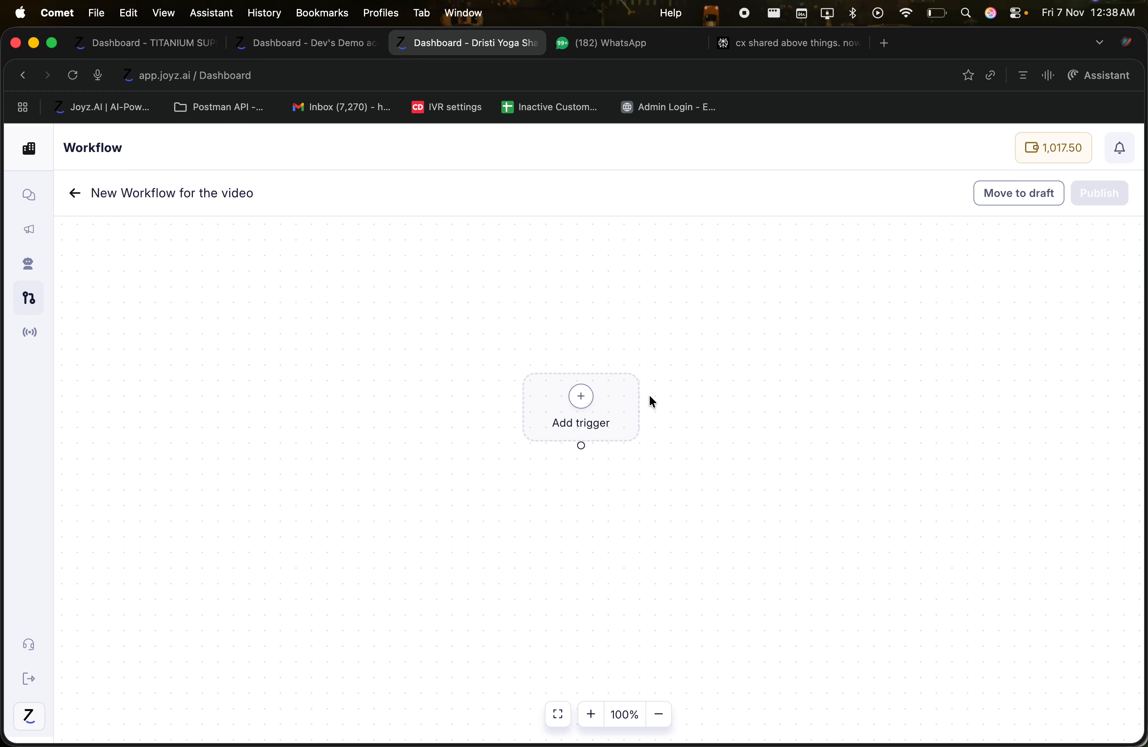
{"action": "left_click", "coordinate": [575, 399]}
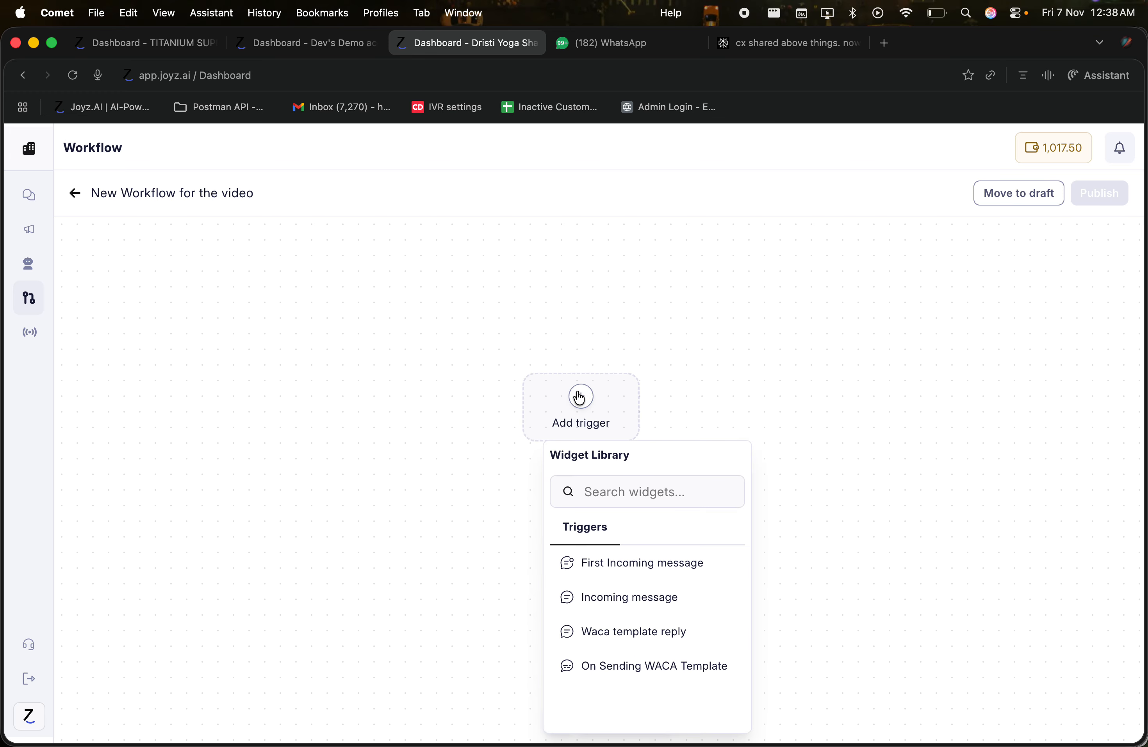
Step: Add a First Incoming message trigger from the Widget Library
{"action": "left_click", "coordinate": [507, 321]}
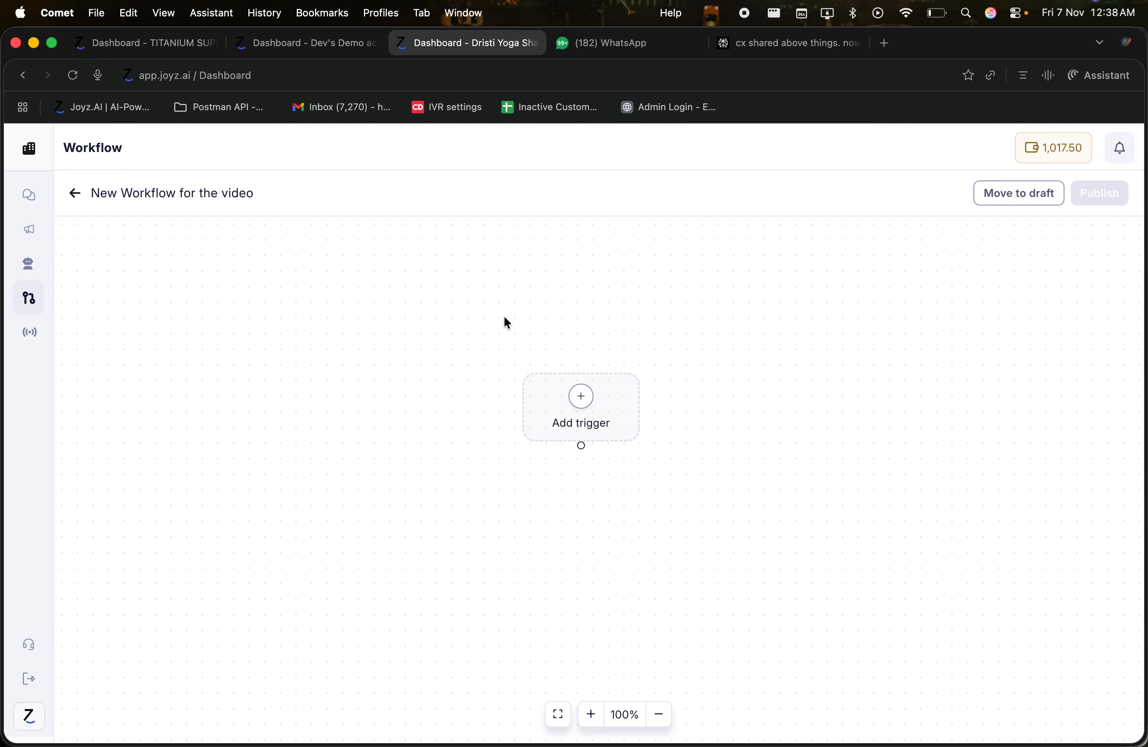
{"action": "left_click_drag", "start_coordinate": [504, 316], "coordinate": [437, 226]}
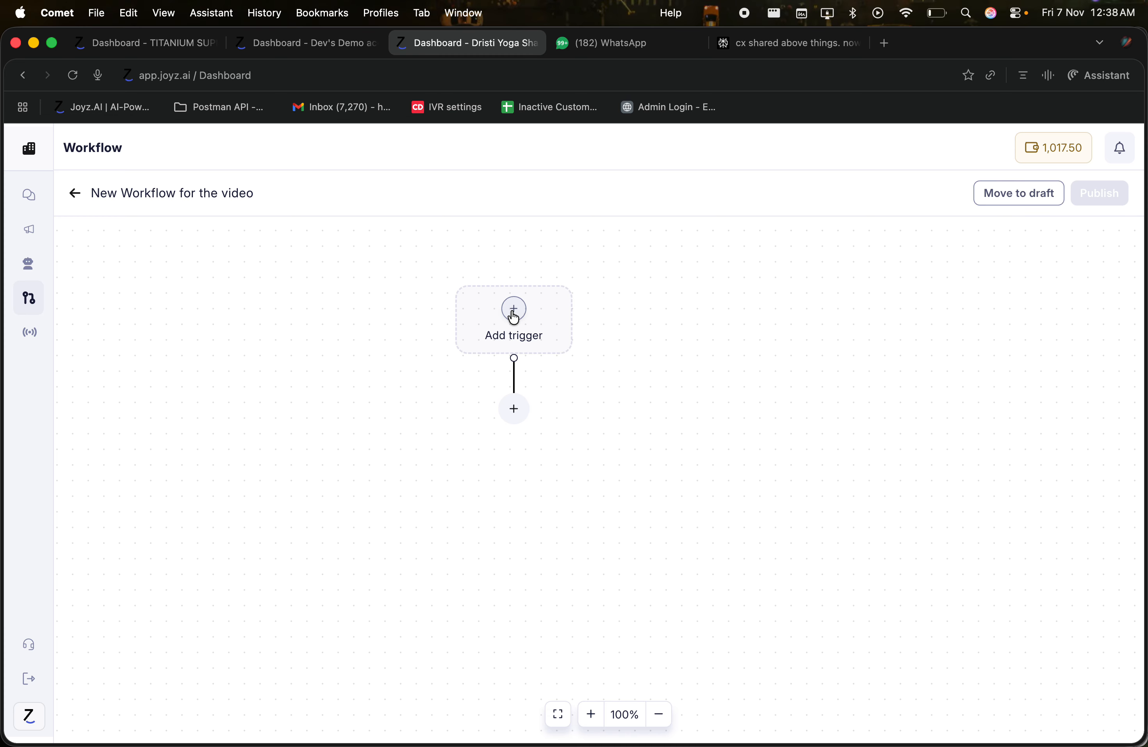
{"action": "left_click", "coordinate": [514, 318]}
{"action": "left_click_drag", "start_coordinate": [485, 364], "coordinate": [562, 364]}
{"action": "left_click", "coordinate": [500, 447]}
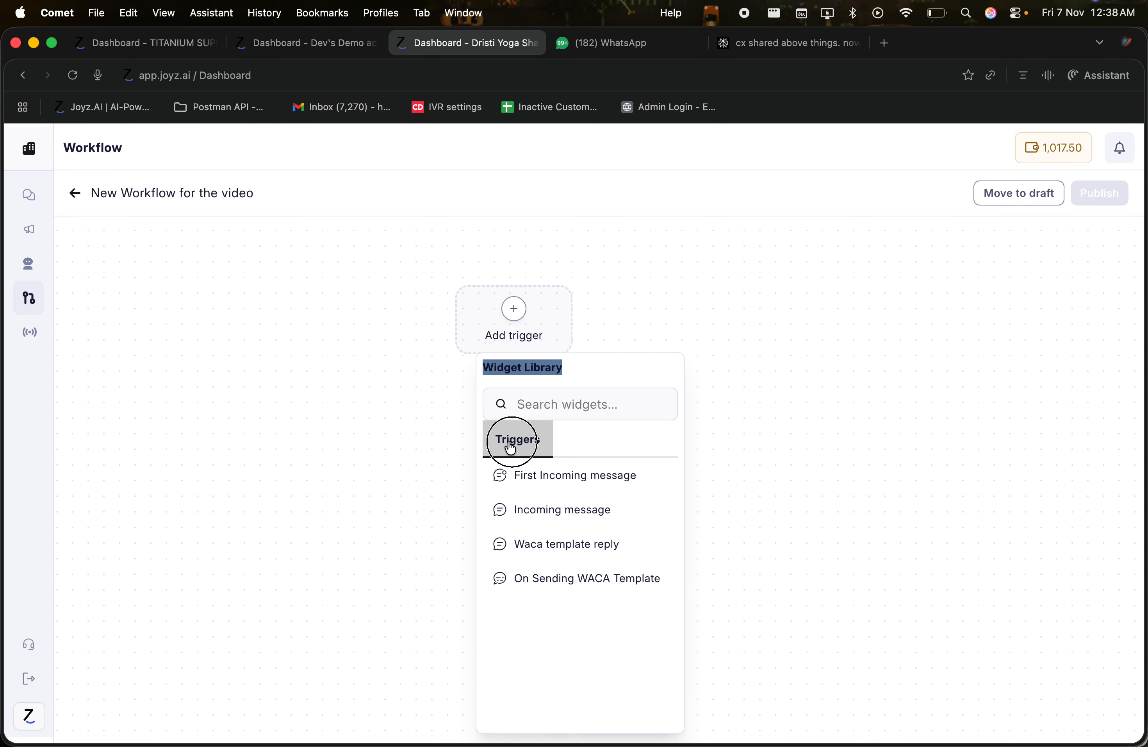
{"action": "left_click", "coordinate": [536, 489]}
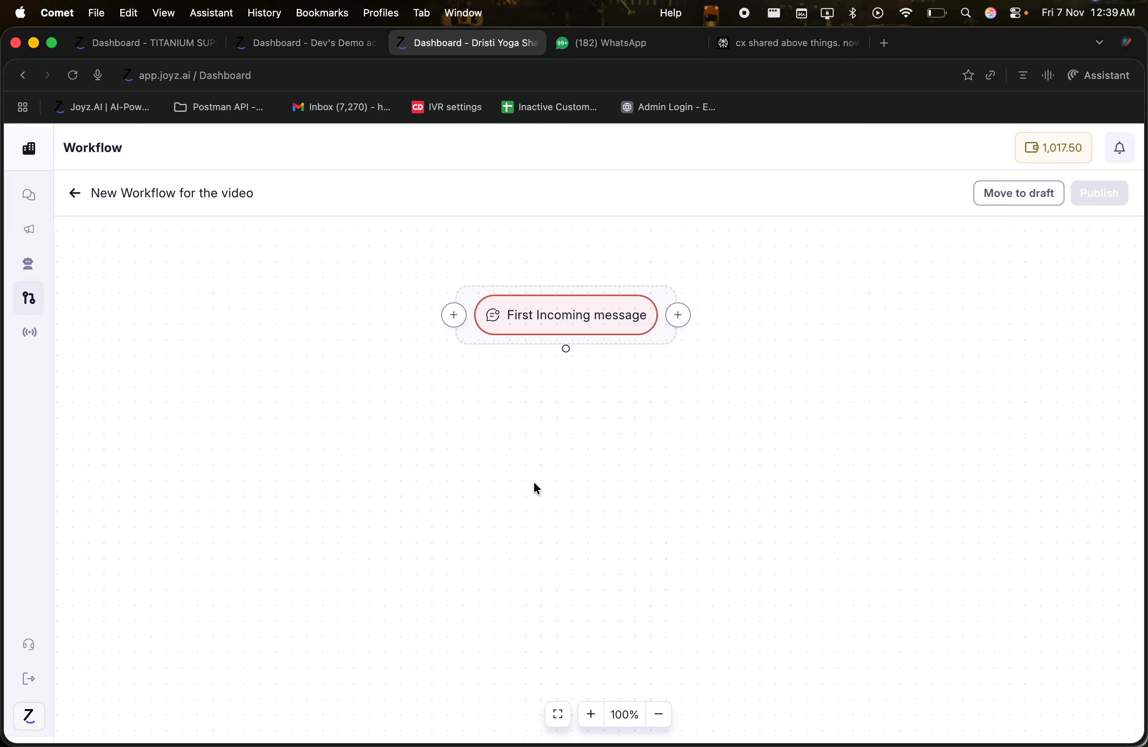
Step: Check the trigger's settings and its already-used warning, then return to the Workflows list
{"action": "left_click", "coordinate": [580, 311]}
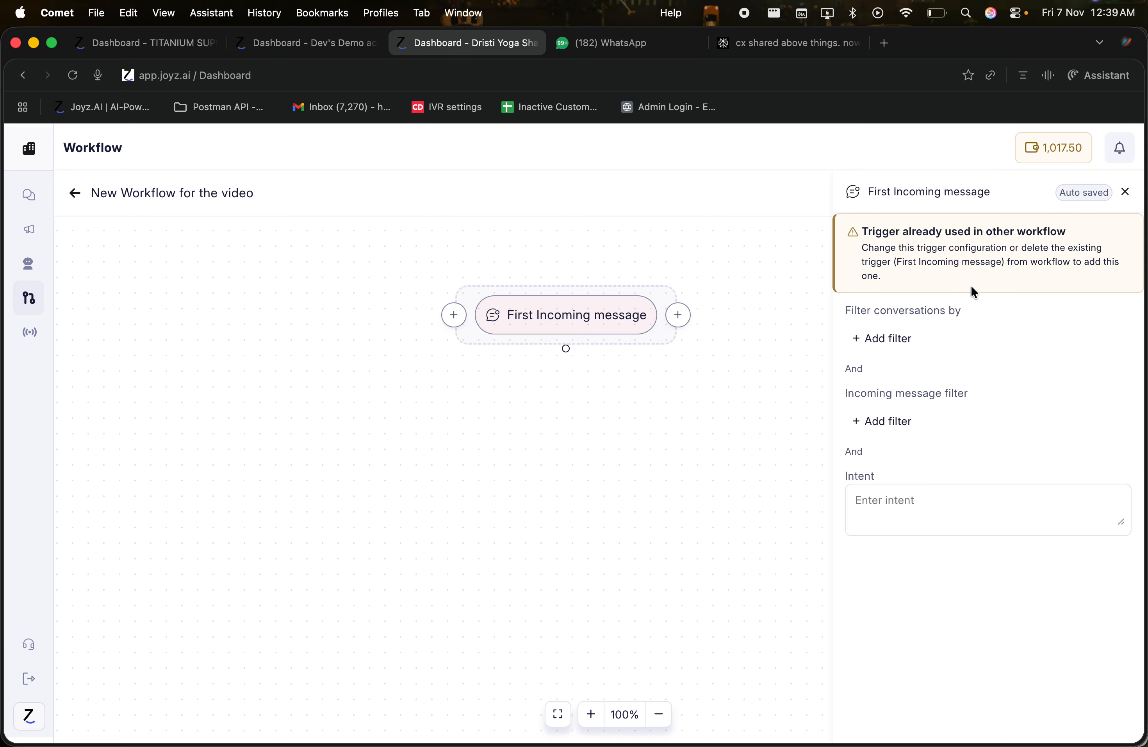
{"action": "left_click_drag", "start_coordinate": [864, 233], "coordinate": [968, 267]}
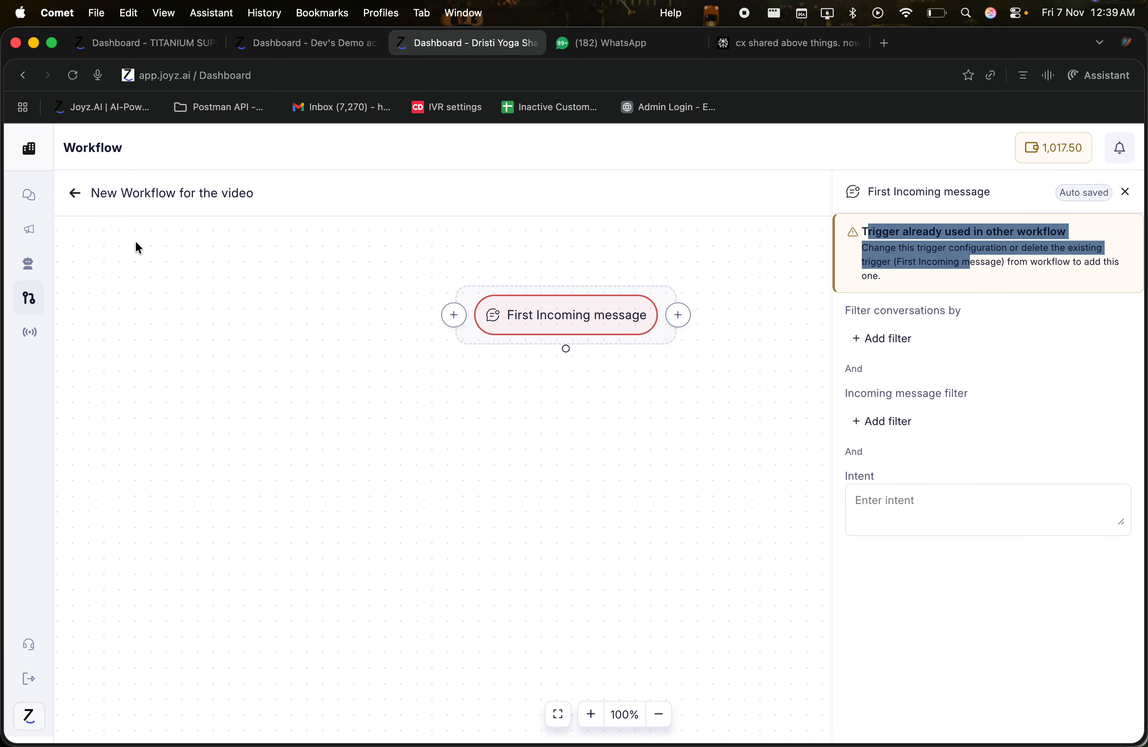
{"action": "left_click", "coordinate": [72, 195]}
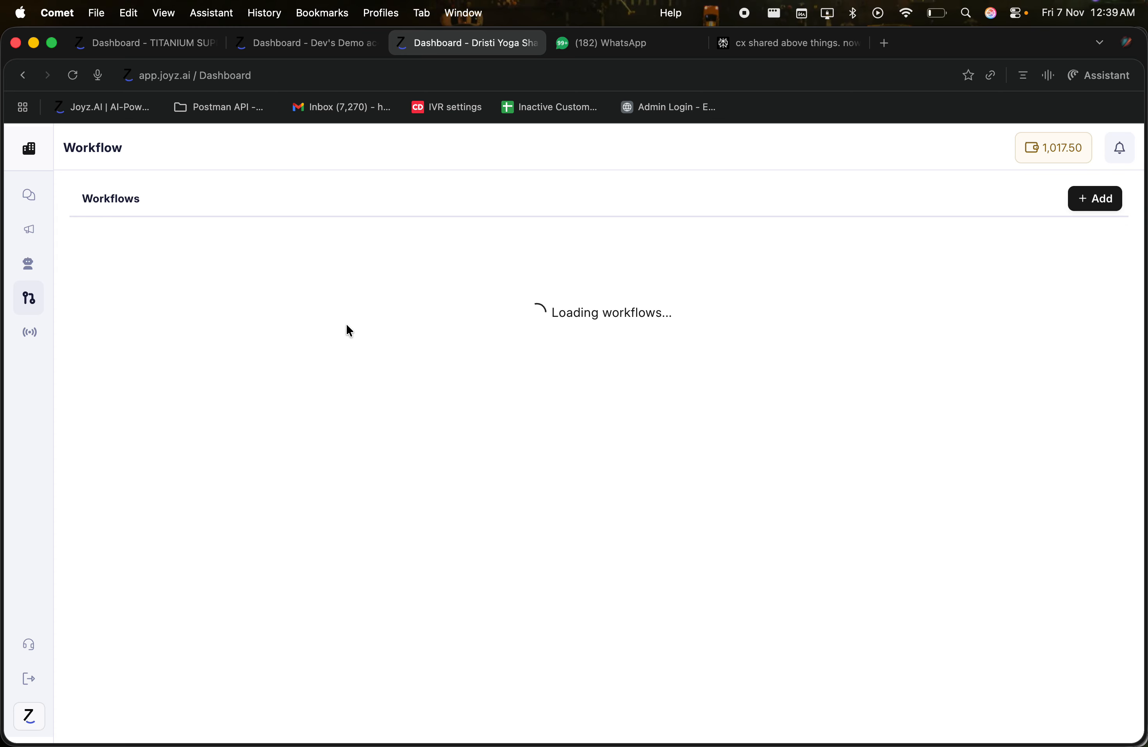
Step: Open the TEST workflow's First Incoming message trigger settings
{"action": "left_click", "coordinate": [80, 271]}
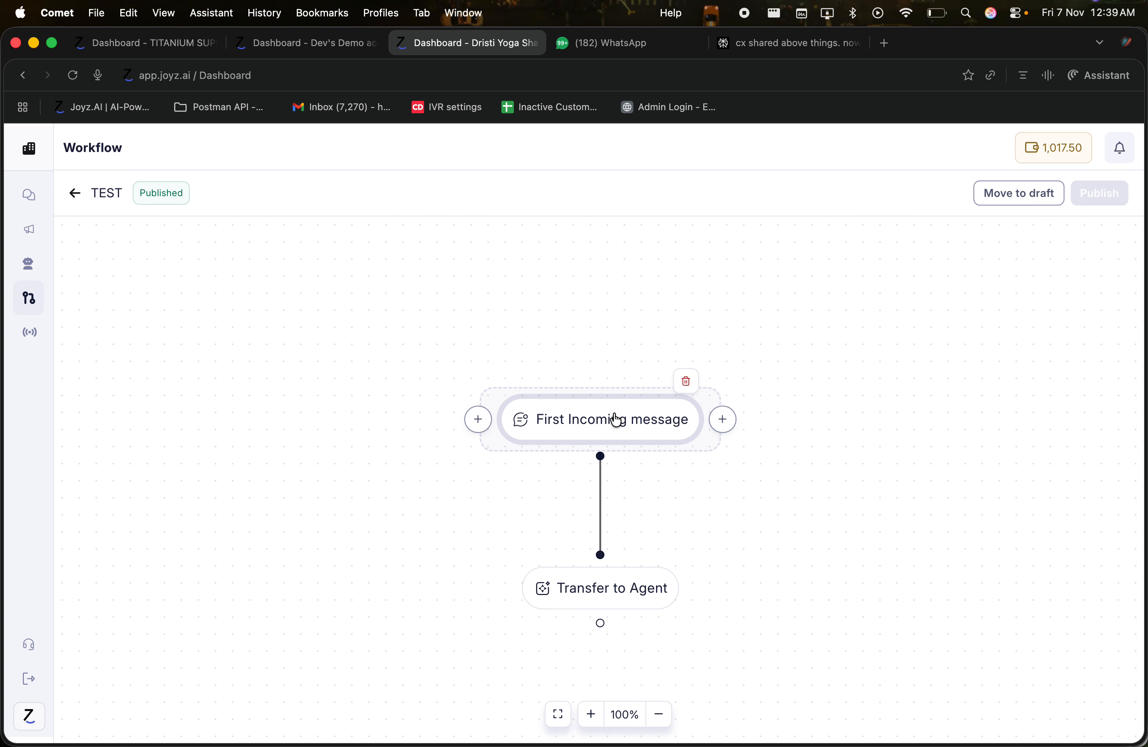
{"action": "left_click", "coordinate": [356, 334]}
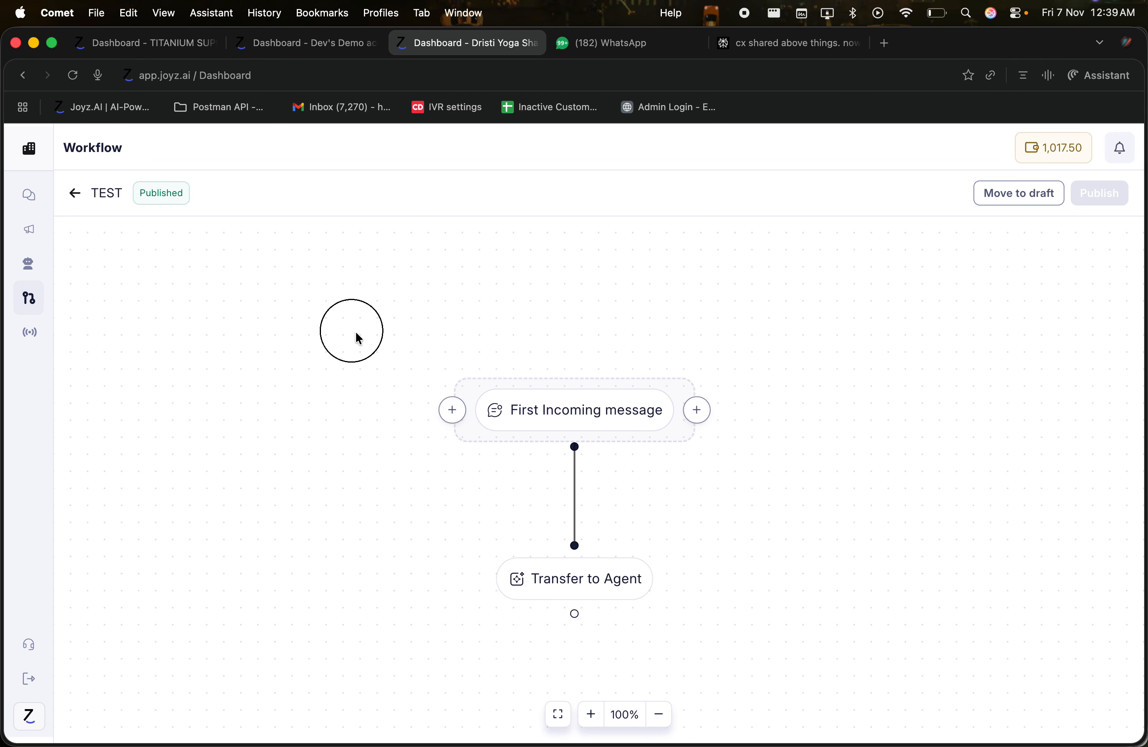
{"action": "left_click", "coordinate": [525, 390]}
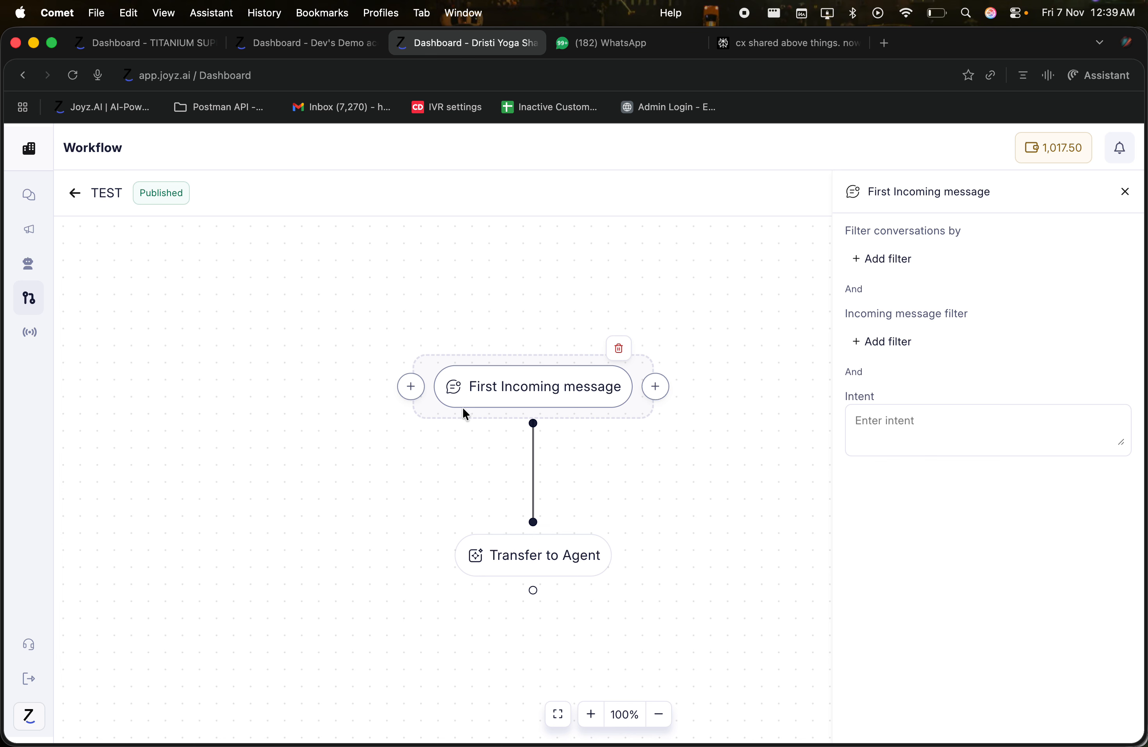
{"action": "left_click", "coordinate": [881, 415]}
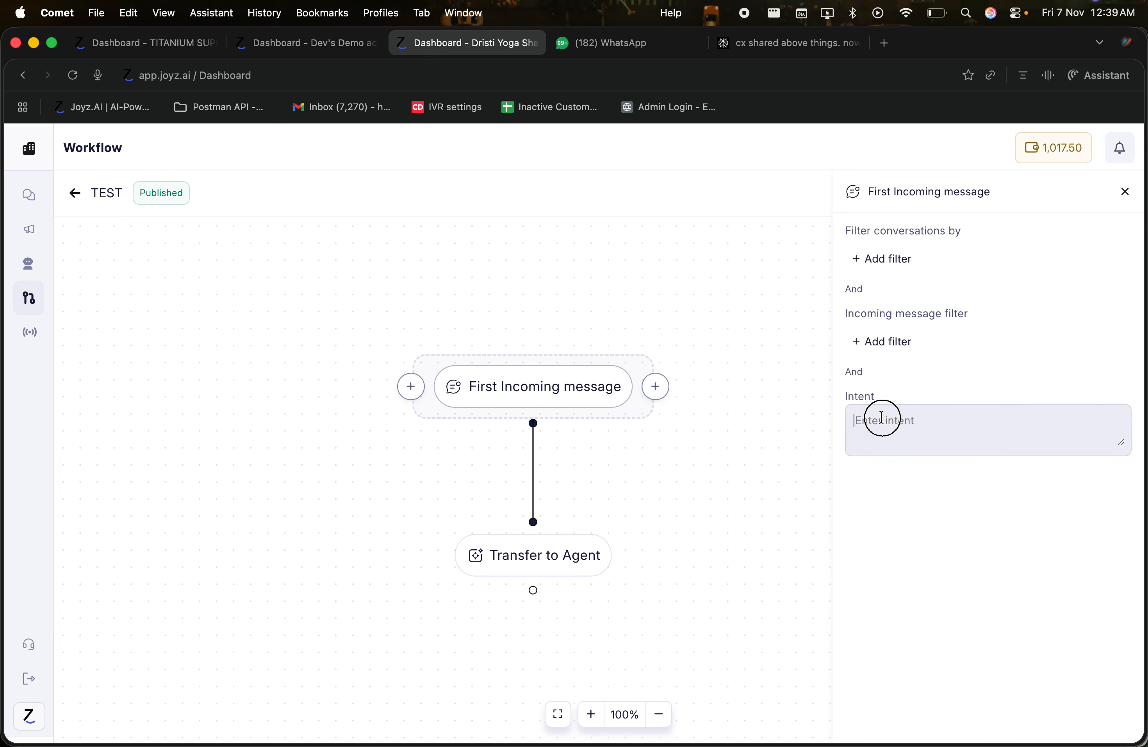
{"action": "left_click_drag", "start_coordinate": [879, 401], "coordinate": [847, 399]}
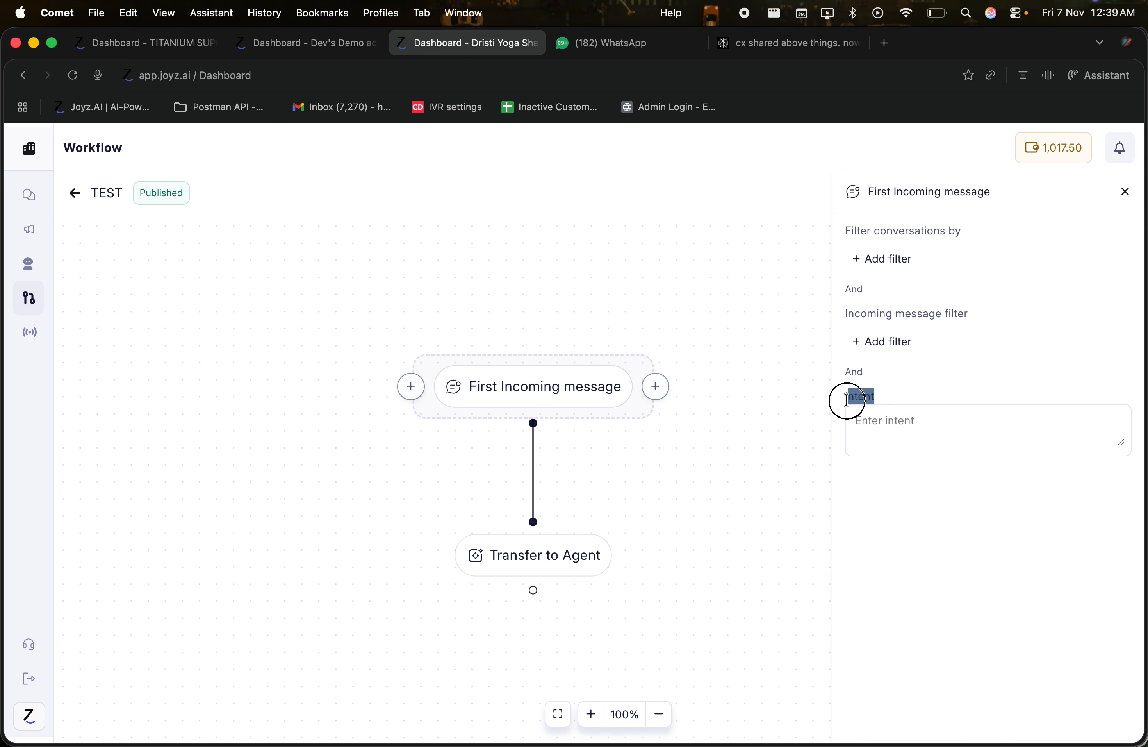
{"action": "left_click", "coordinate": [876, 417]}
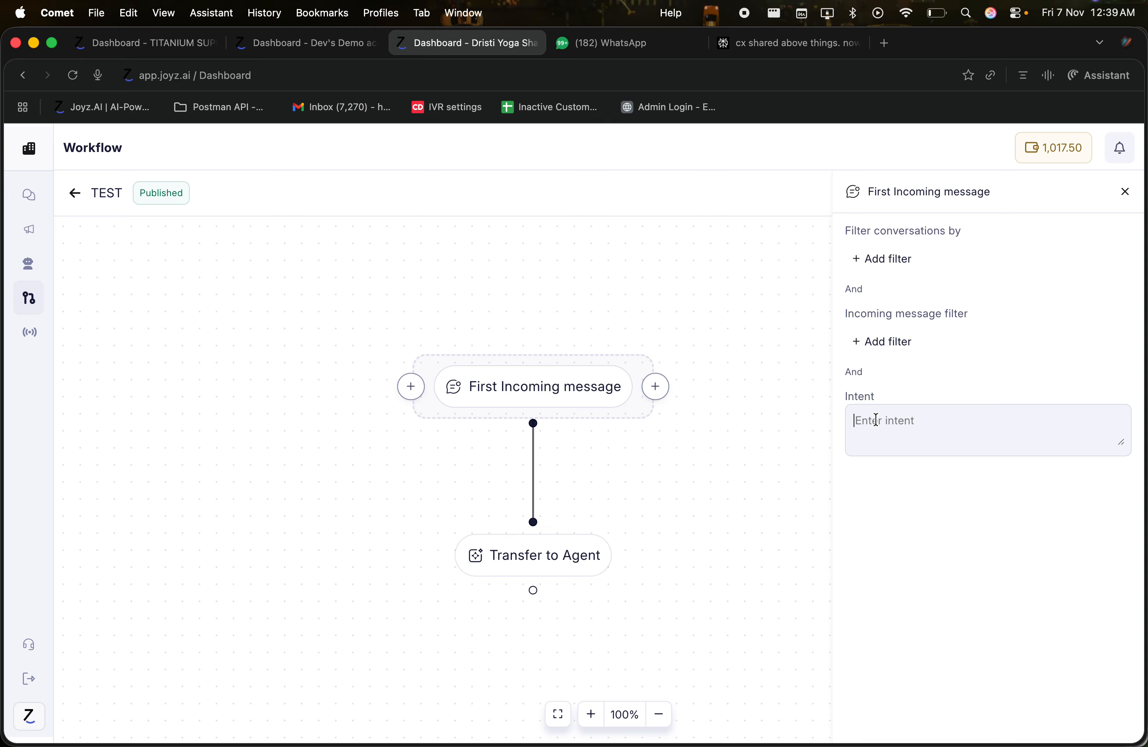
{"action": "left_click", "coordinate": [877, 419]}
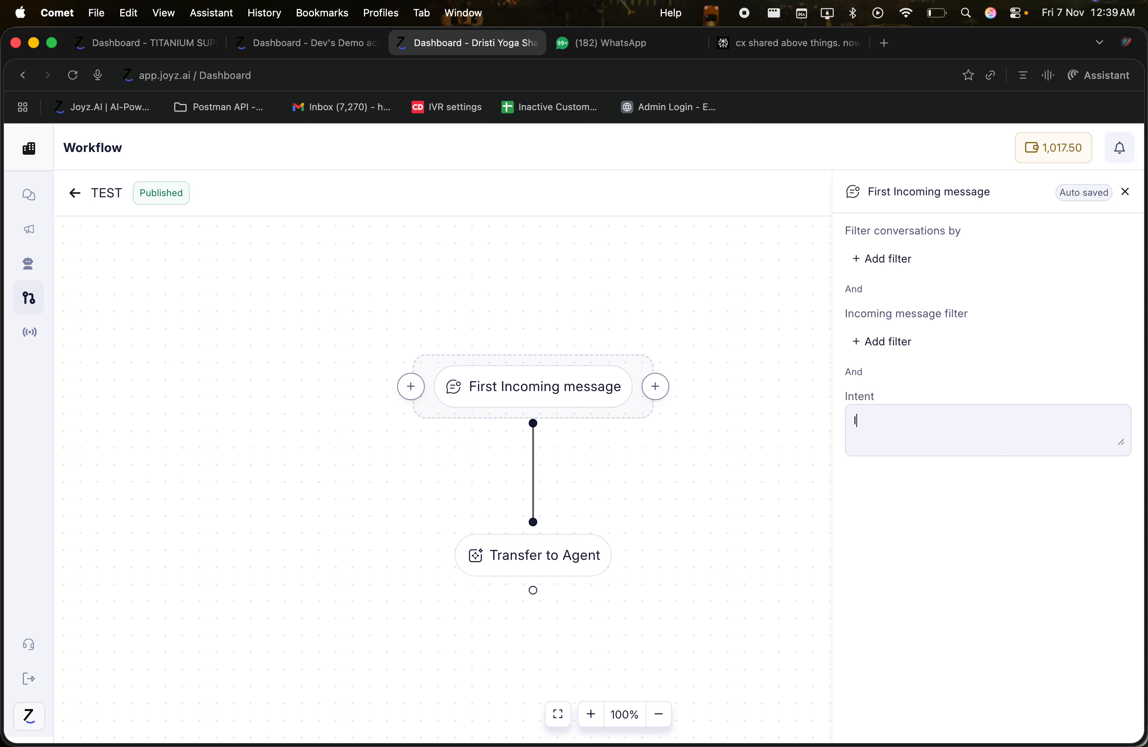
Step: Type a trial intent about showing interest in buying a product, then clear the Intent field
{"action": "type", "text": "cx s"}
{"action": "type", "text": "jows"}
{"action": "key", "text": "BackSpace"}
{"action": "key", "text": "BackSpace"}
{"action": "key", "text": "BackSpace"}
{"action": "key", "text": "BackSpace"}
{"action": "key", "text": "BackSpace"}
{"action": "type", "text": "hows interest in buying a produb"}
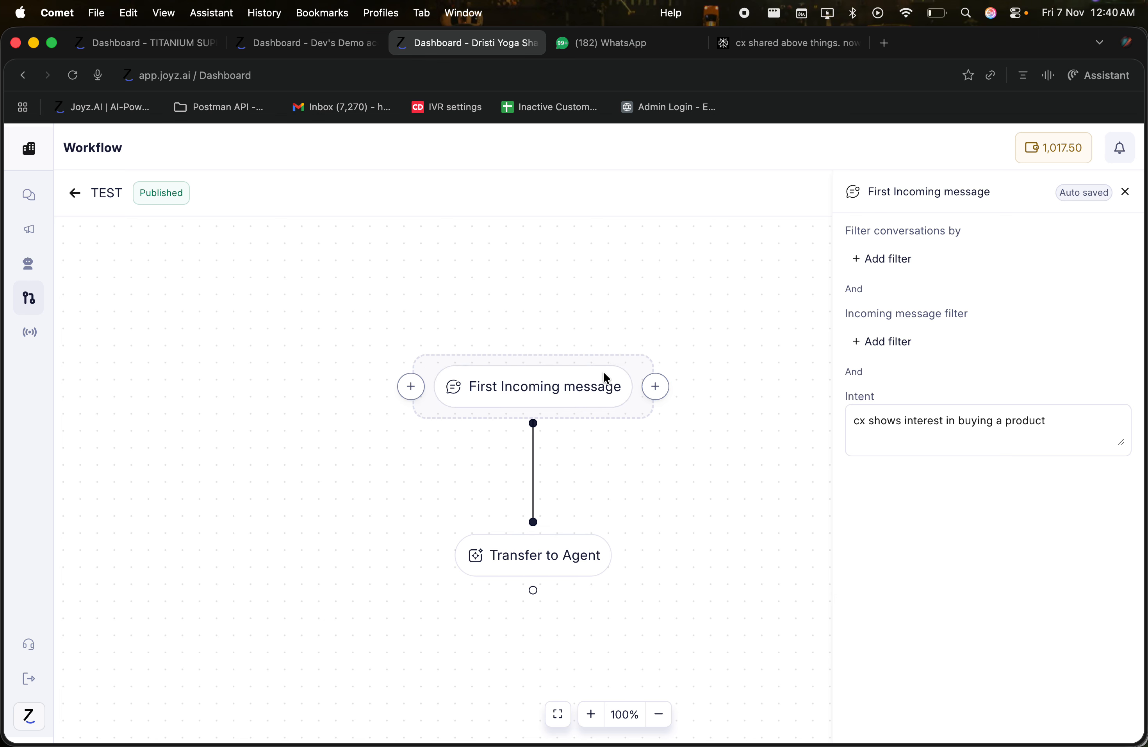
{"action": "left_click_drag", "start_coordinate": [1048, 421], "coordinate": [819, 423]}
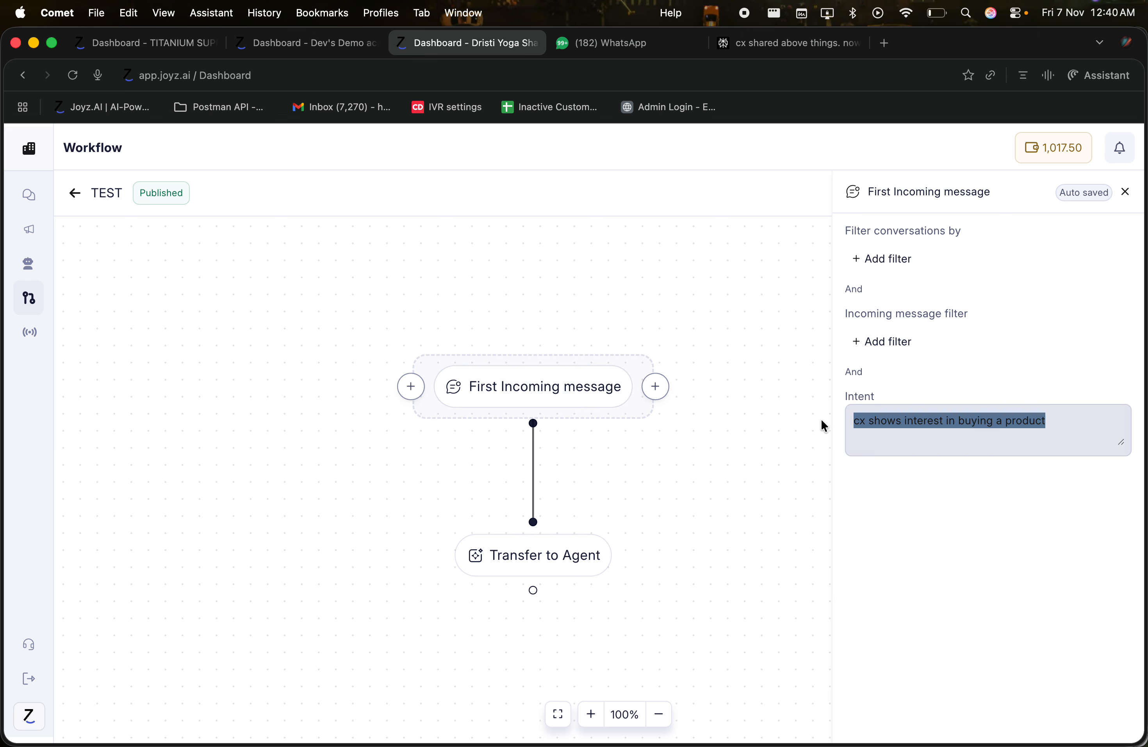
{"action": "key", "text": "BackSpace"}
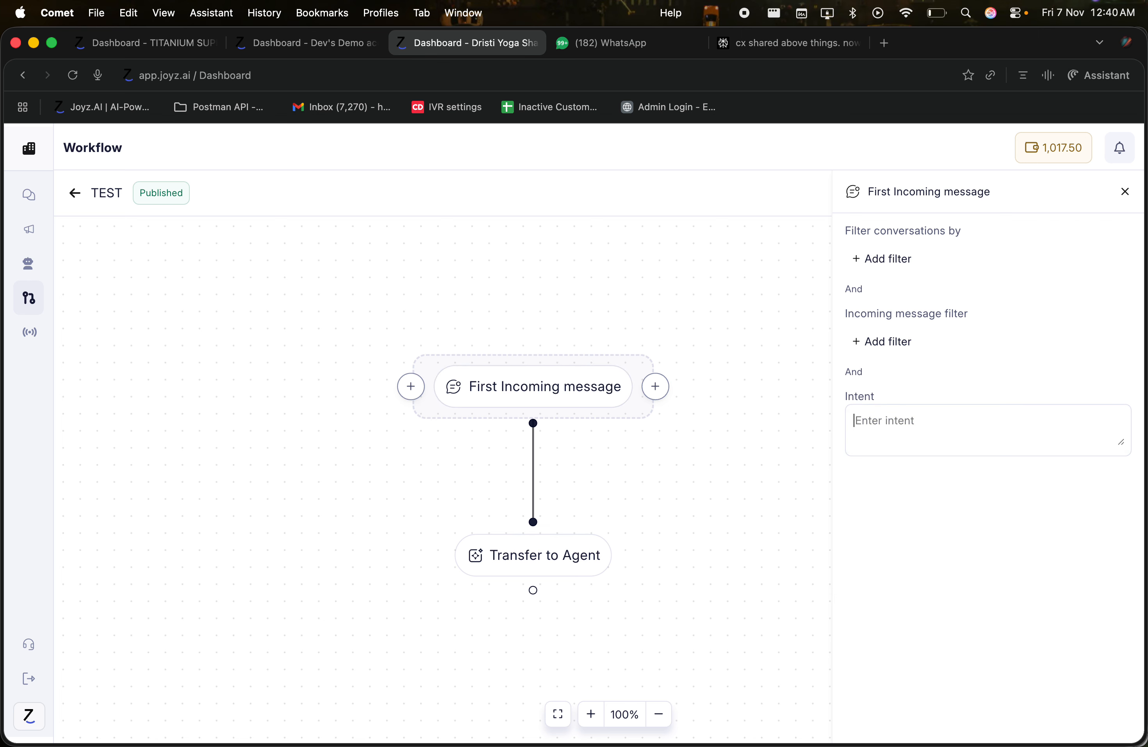
{"action": "left_click", "coordinate": [899, 257]}
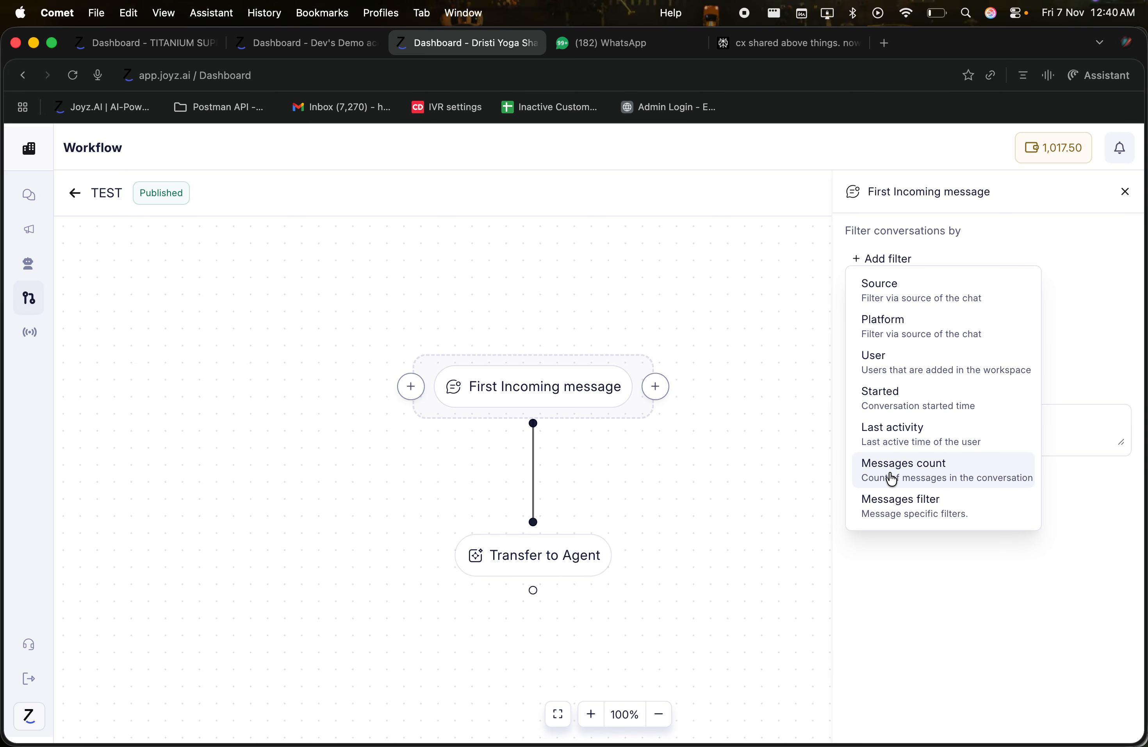
Step: Try a Messages filter with a Text condition, delete both, and return to Workflows
{"action": "left_click", "coordinate": [901, 514]}
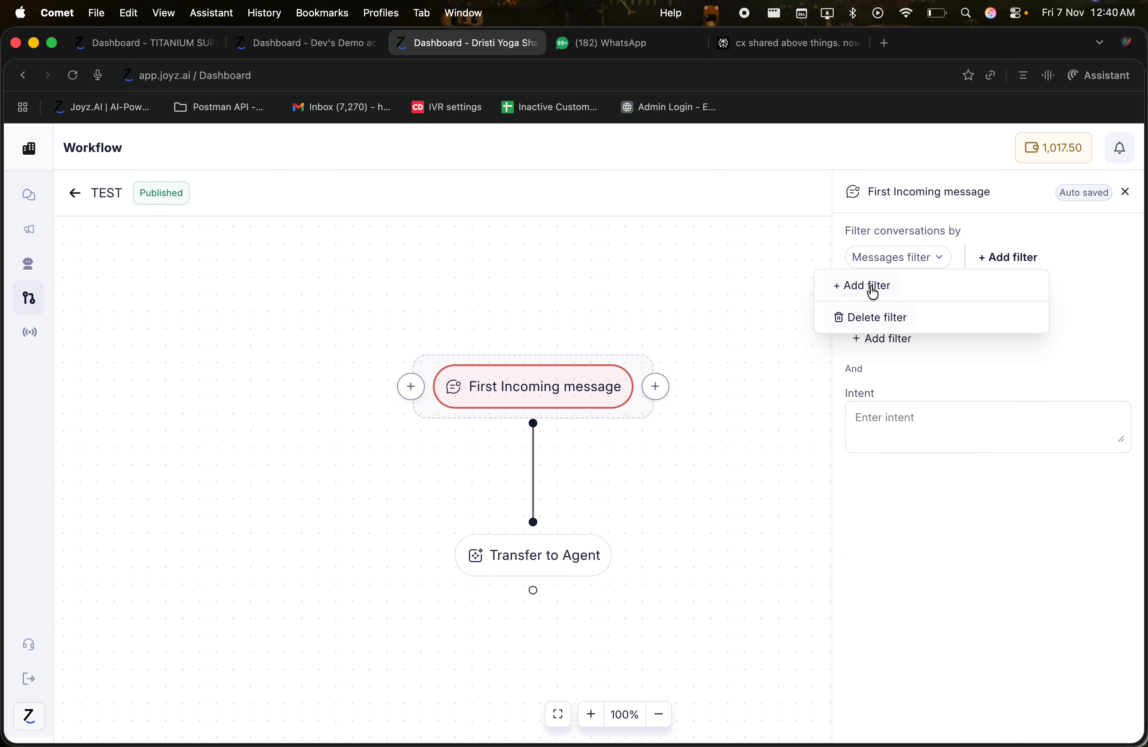
{"action": "left_click", "coordinate": [870, 287]}
{"action": "left_click", "coordinate": [880, 315]}
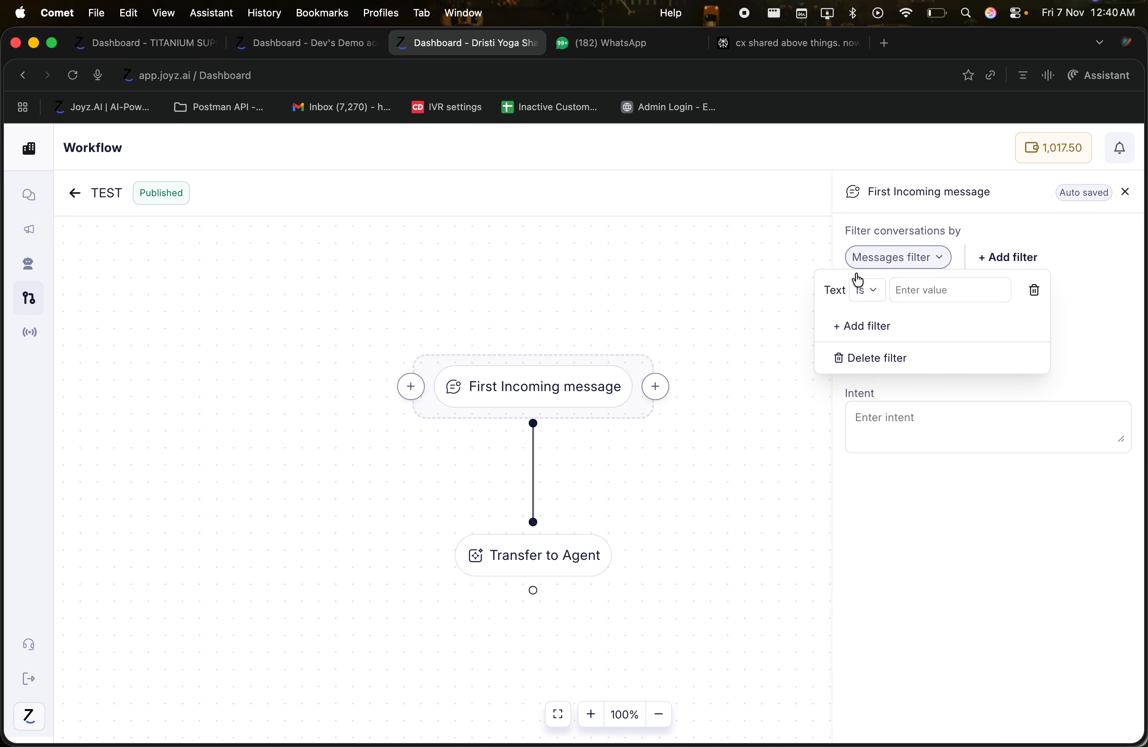
{"action": "left_click", "coordinate": [923, 294]}
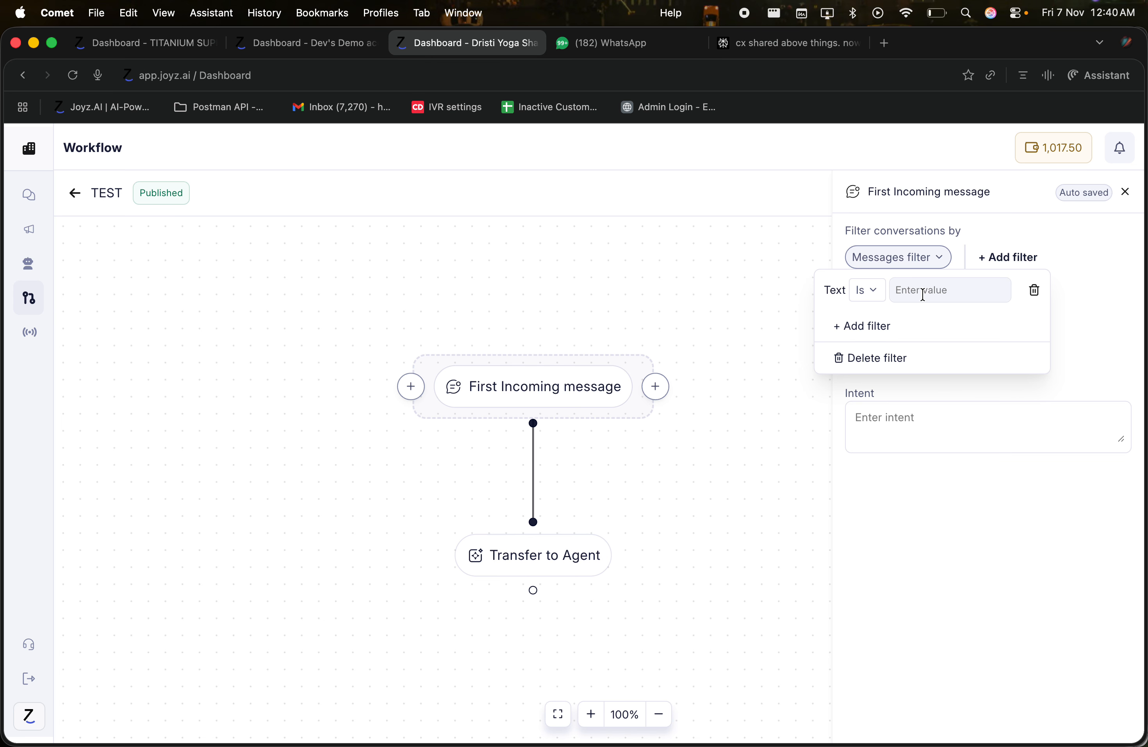
{"action": "left_click", "coordinate": [1035, 291]}
{"action": "left_click", "coordinate": [871, 315]}
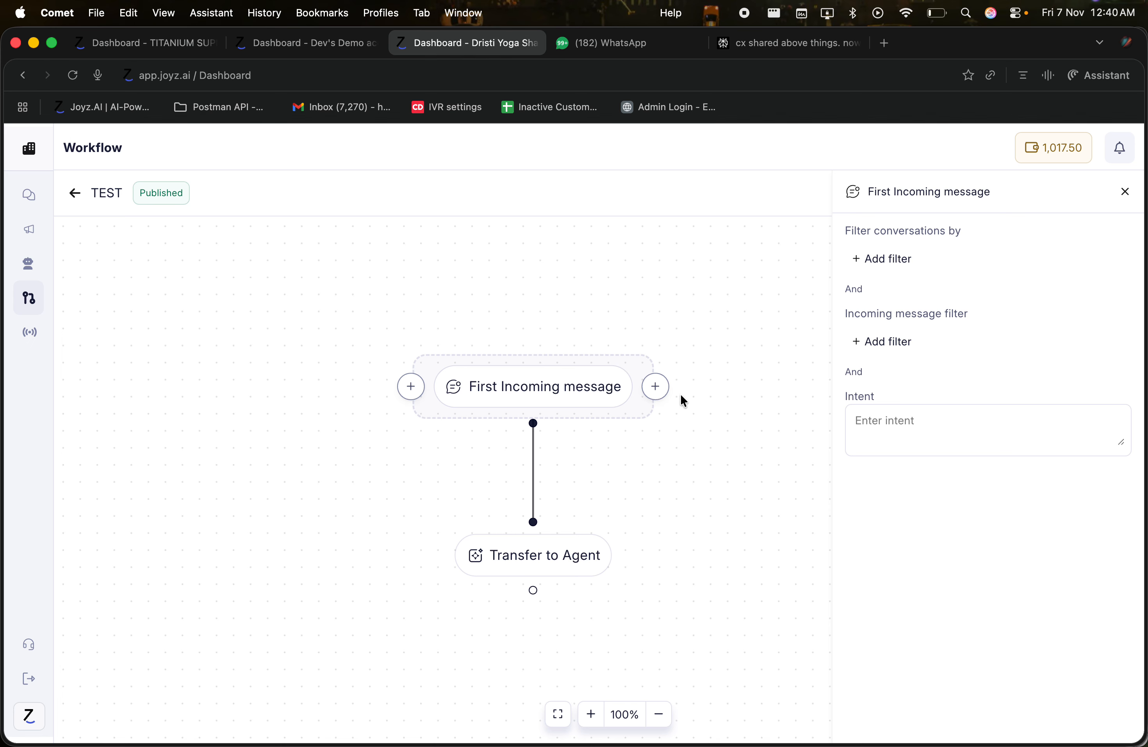
{"action": "mouse_move", "coordinate": [566, 367]}
{"action": "left_click", "coordinate": [74, 194]}
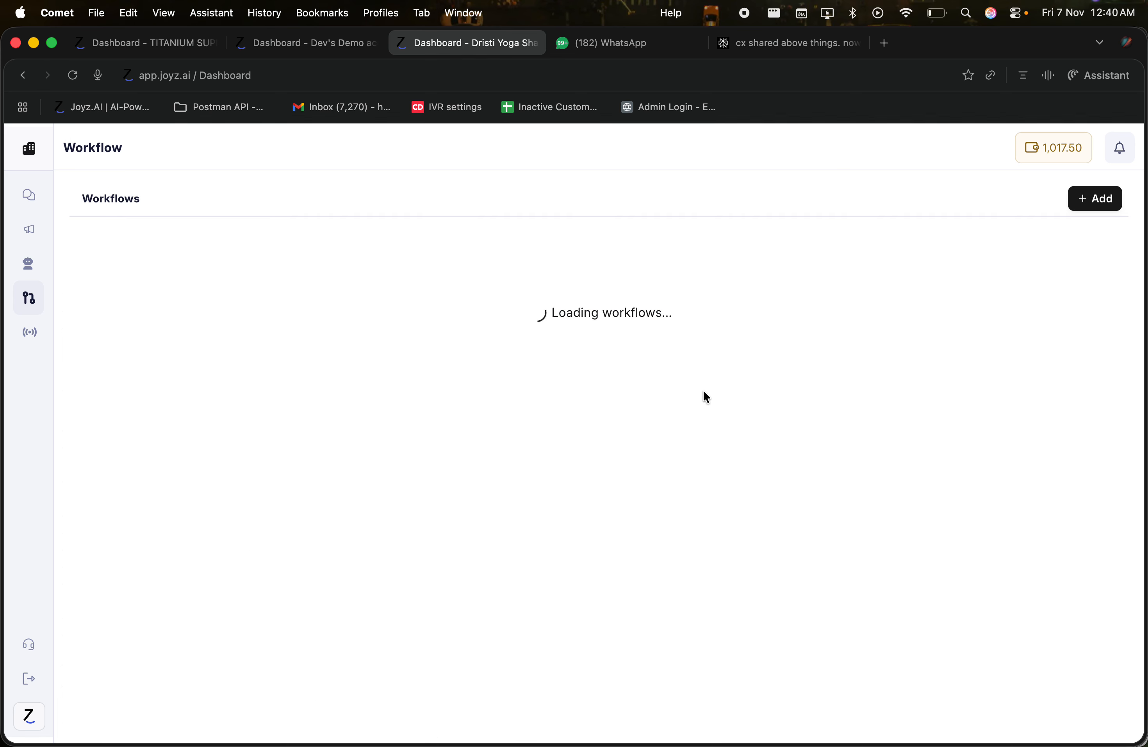
Step: Start another workflow with an Incoming message trigger as its first node and view its settings
{"action": "left_click", "coordinate": [1110, 198]}
{"action": "left_click", "coordinate": [582, 396]}
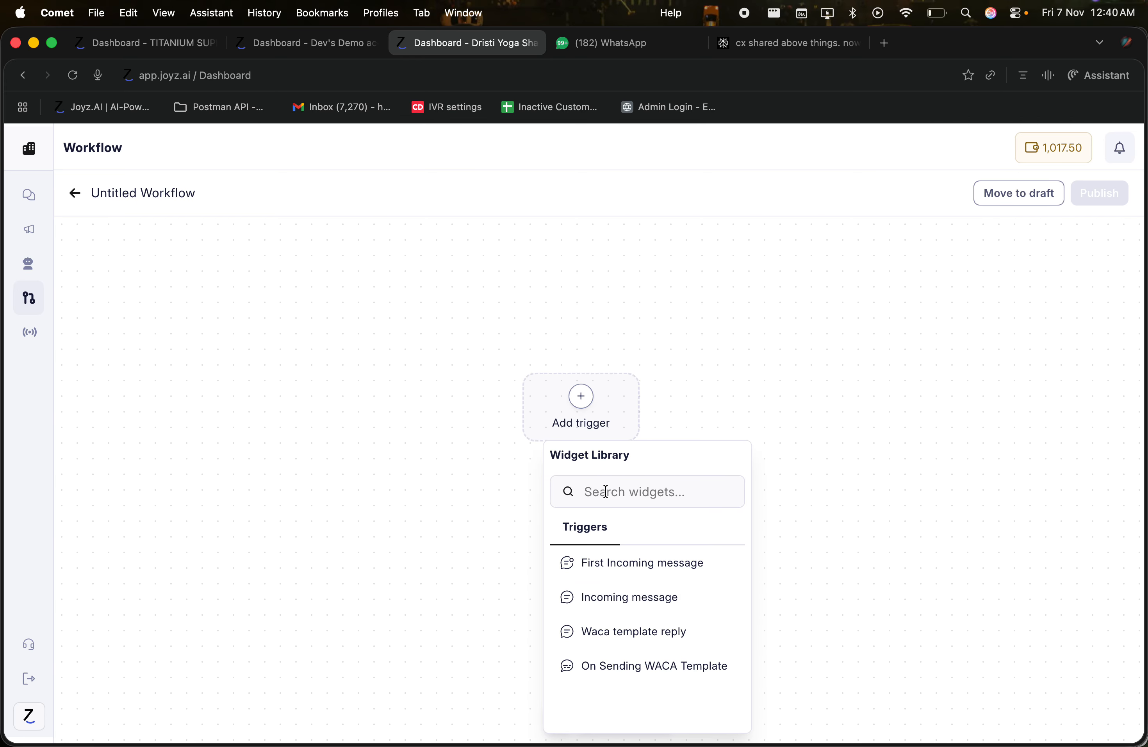
{"action": "left_click", "coordinate": [618, 599]}
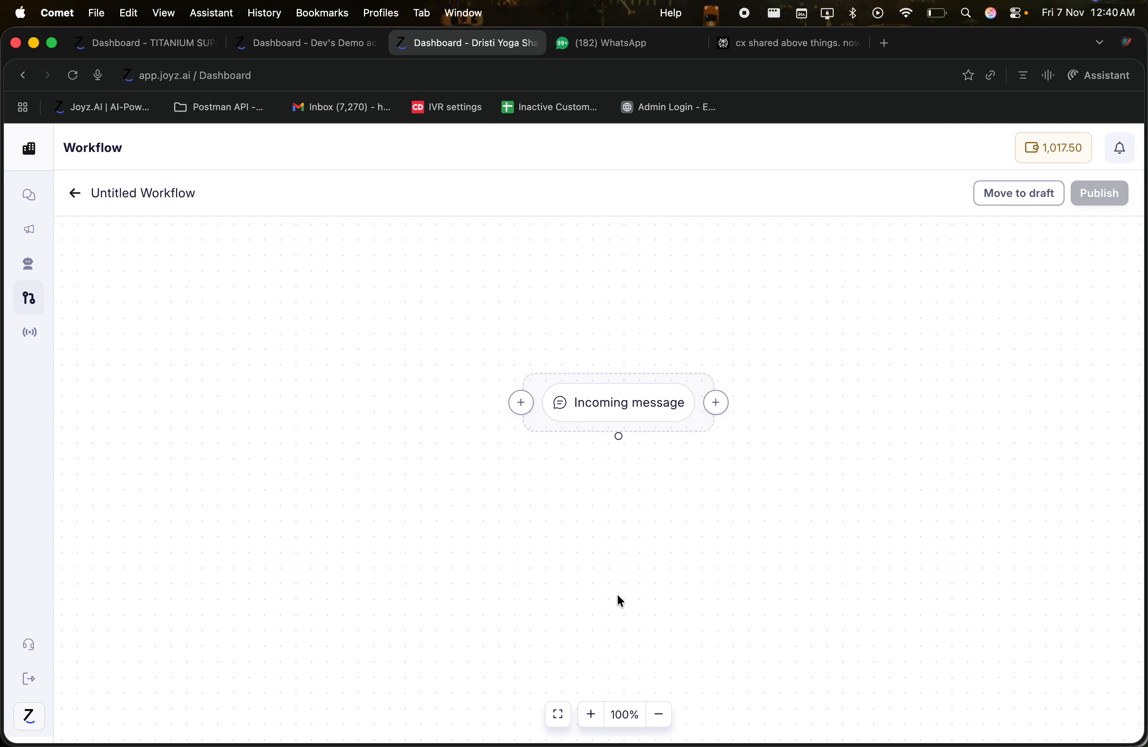
{"action": "left_click", "coordinate": [622, 403]}
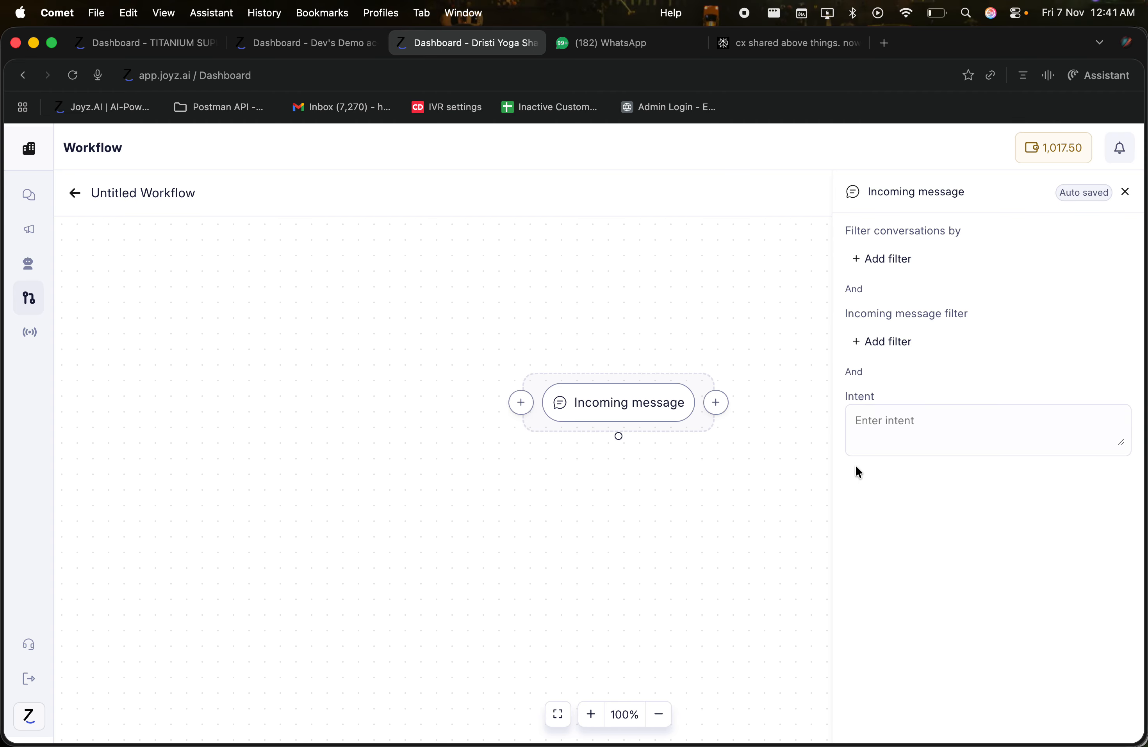
{"action": "left_click", "coordinate": [662, 398]}
{"action": "mouse_move", "coordinate": [566, 407]}
{"action": "left_click_drag", "start_coordinate": [847, 230], "coordinate": [938, 253]}
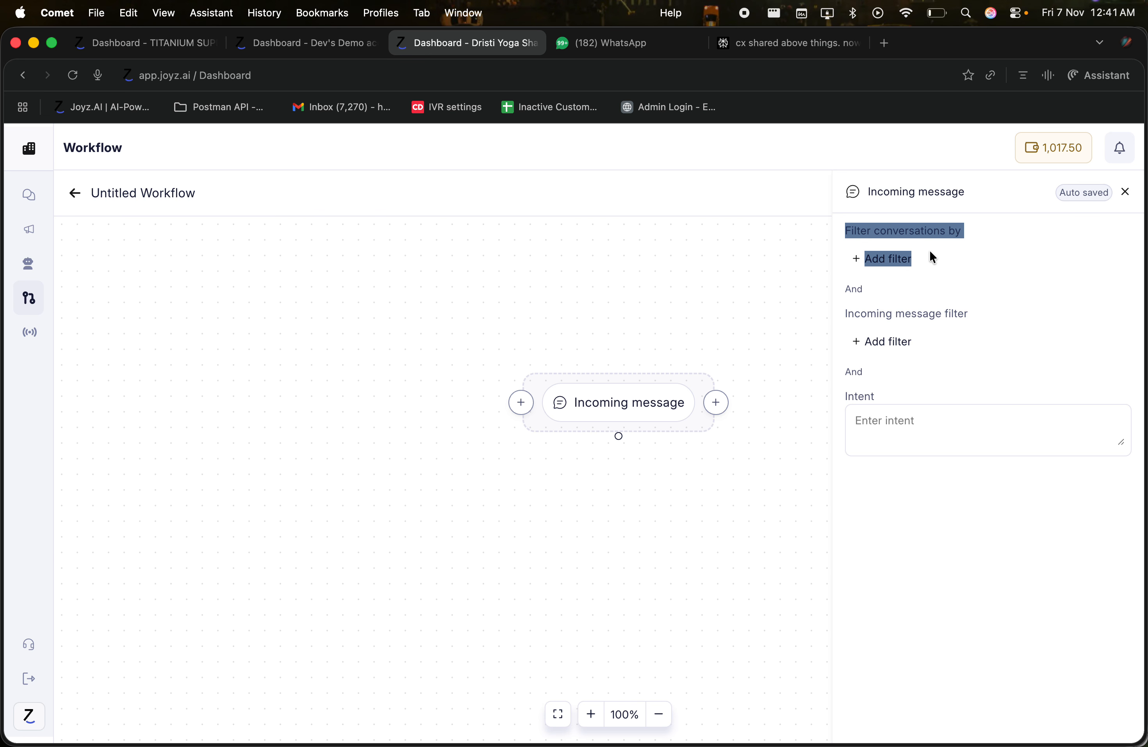
{"action": "left_click", "coordinate": [929, 250]}
{"action": "left_click_drag", "start_coordinate": [843, 312], "coordinate": [959, 367]}
{"action": "left_click", "coordinate": [901, 425]}
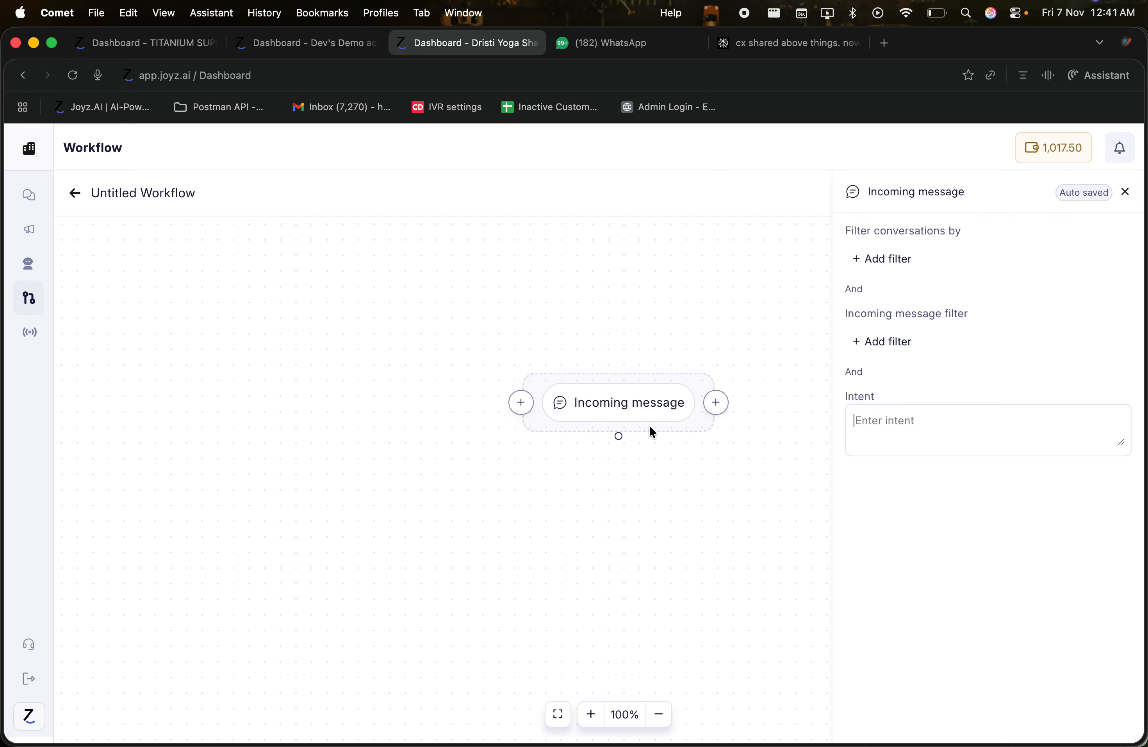
{"action": "mouse_move", "coordinate": [620, 427]}
{"action": "left_click", "coordinate": [618, 409]}
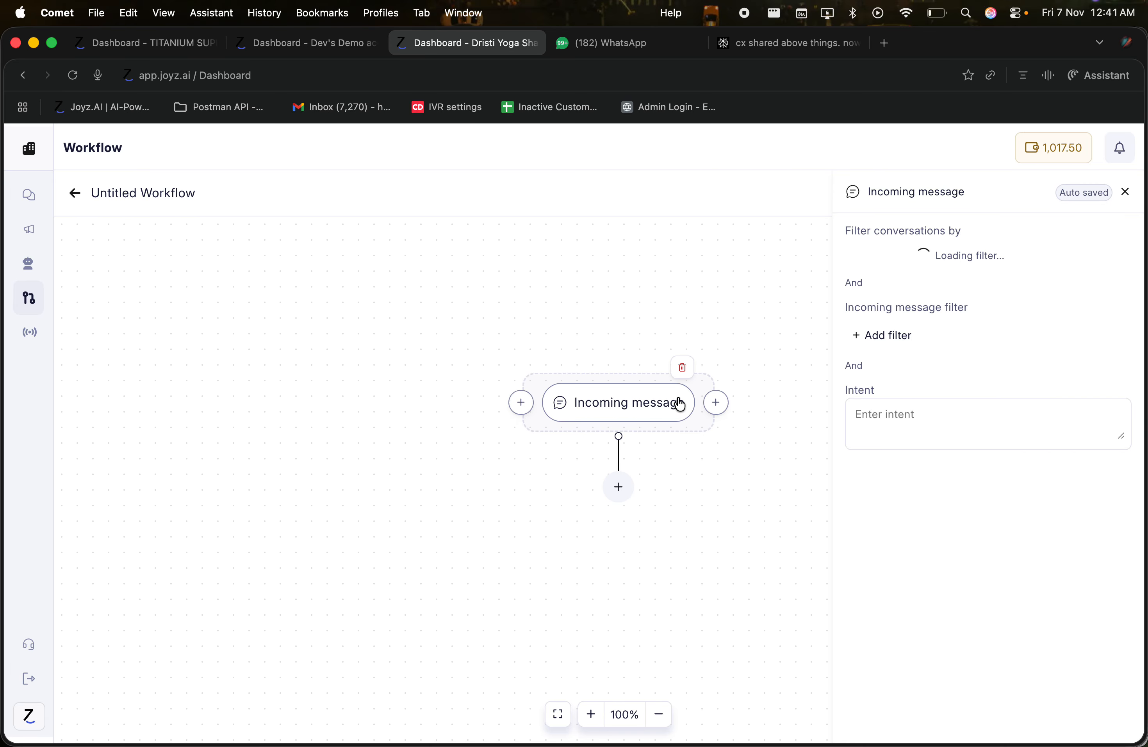
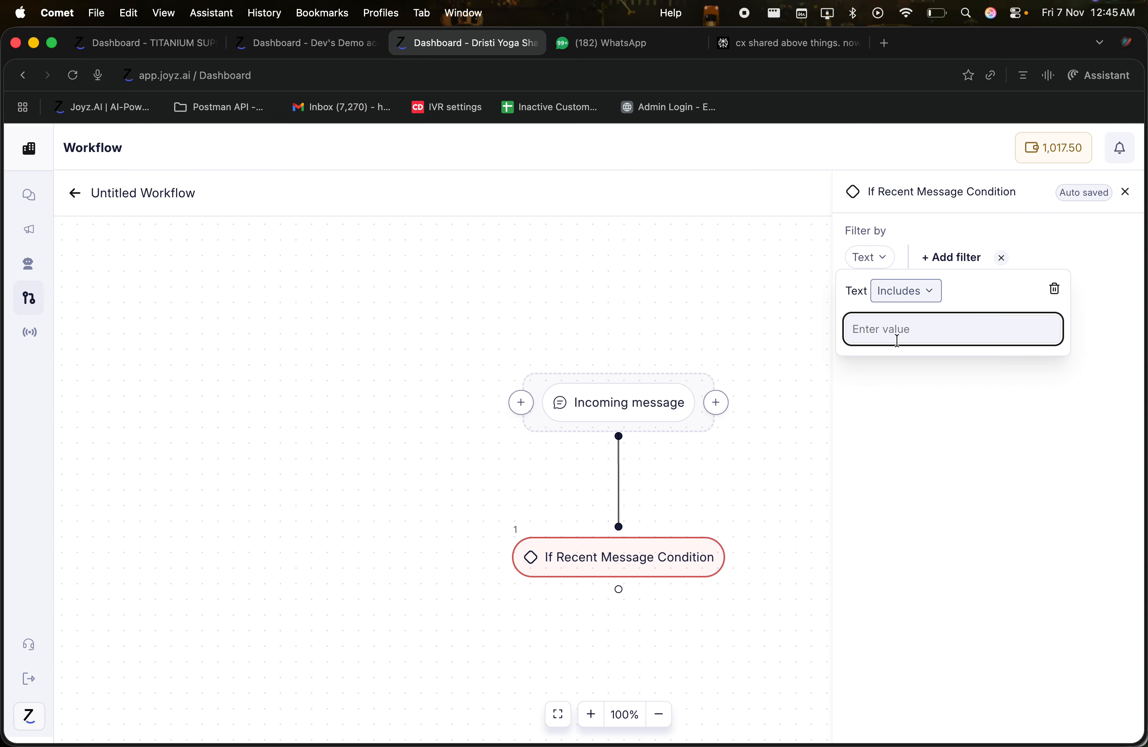
Step: Enter 'More info on diwali offer' as the recent-message Text includes value, correcting typos
{"action": "type", "text": "More infor"}
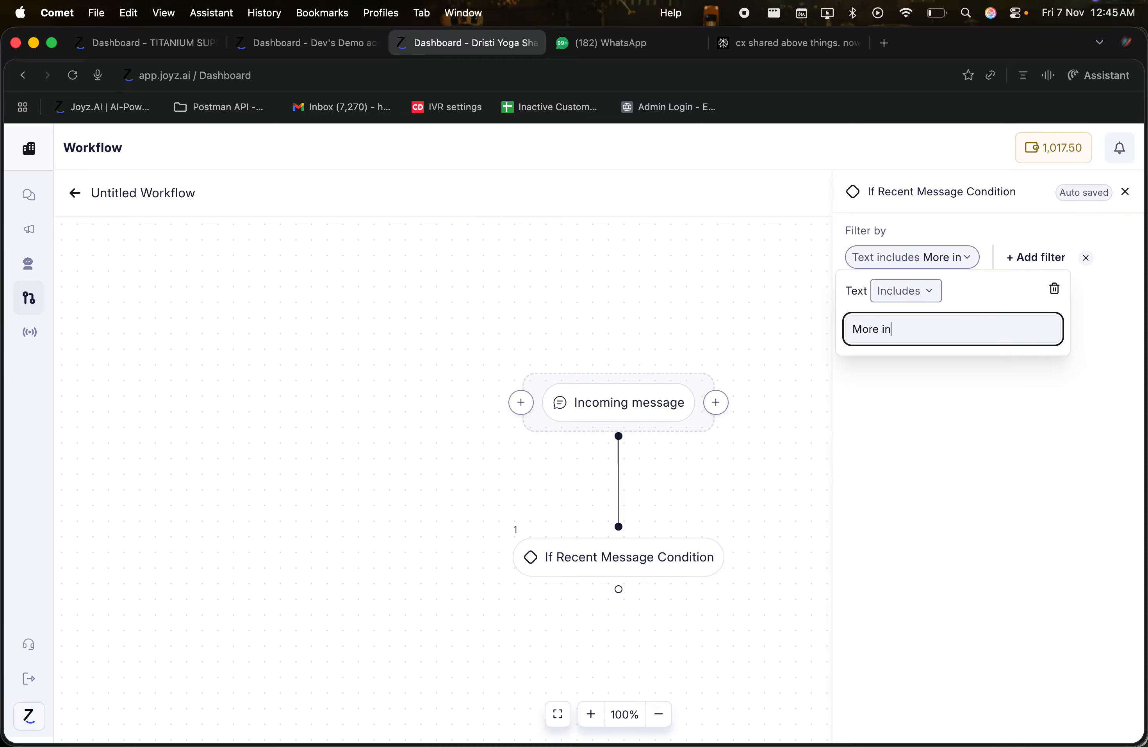
{"action": "key", "text": "BackSpace"}
{"action": "type", "text": "on"}
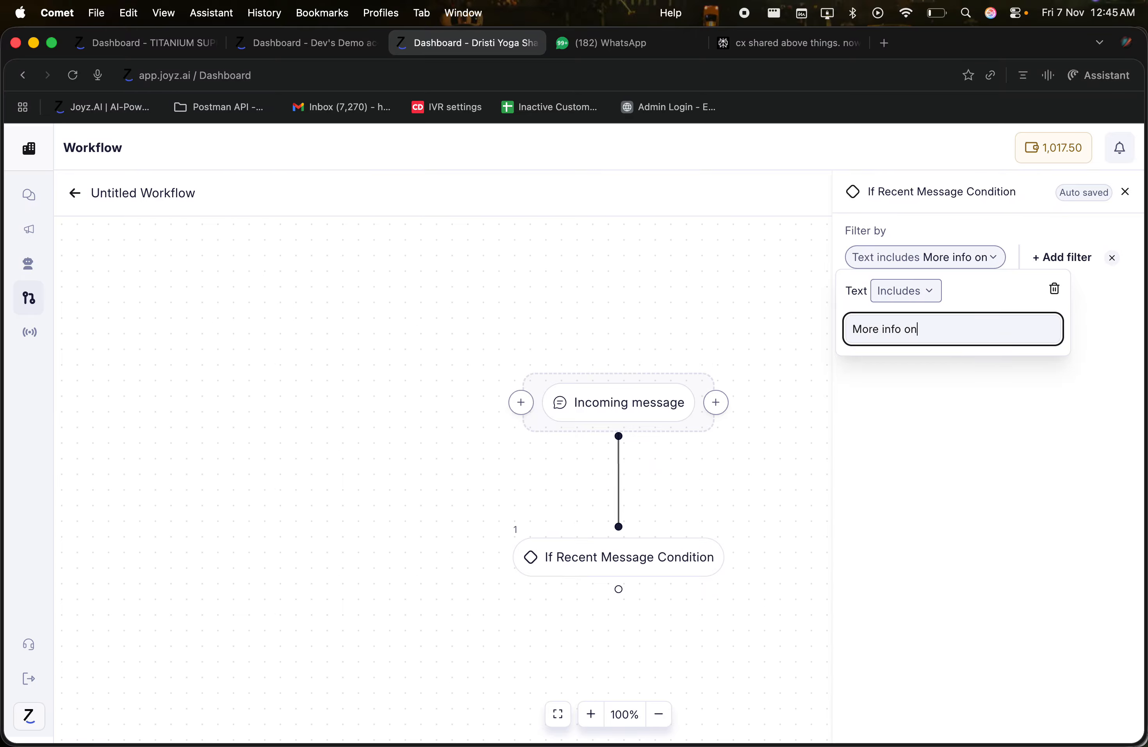
{"action": "type", "text": " diawal"}
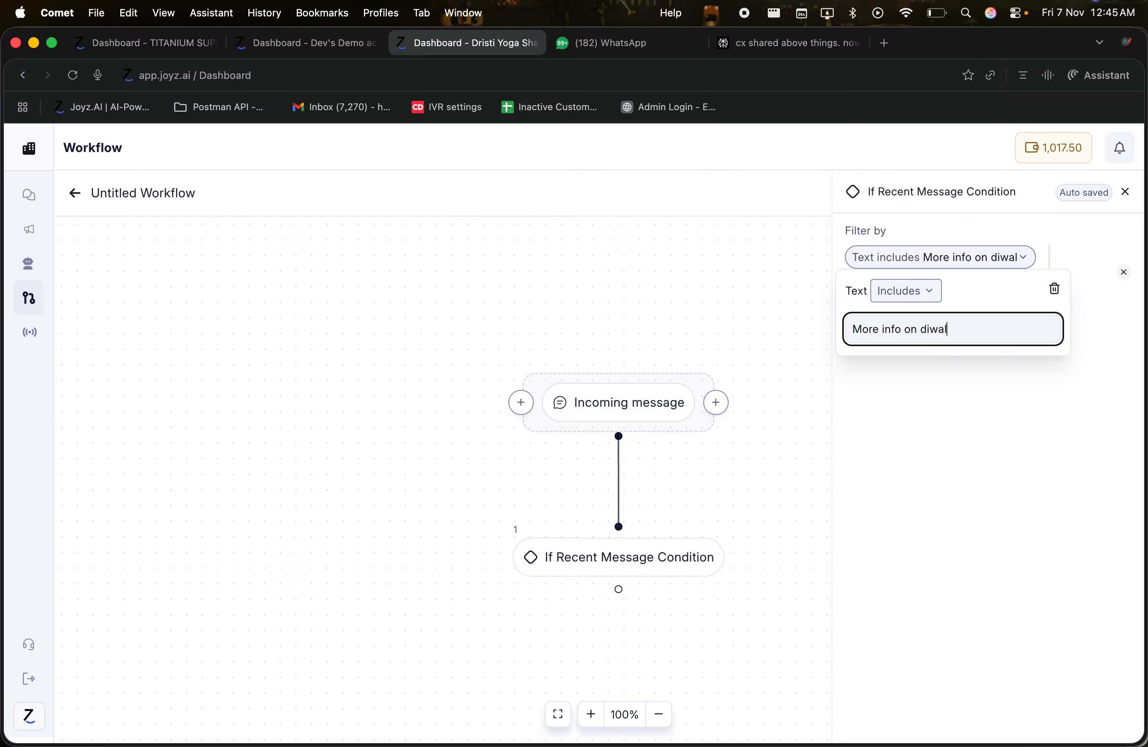
{"action": "type", "text": "i offer."}
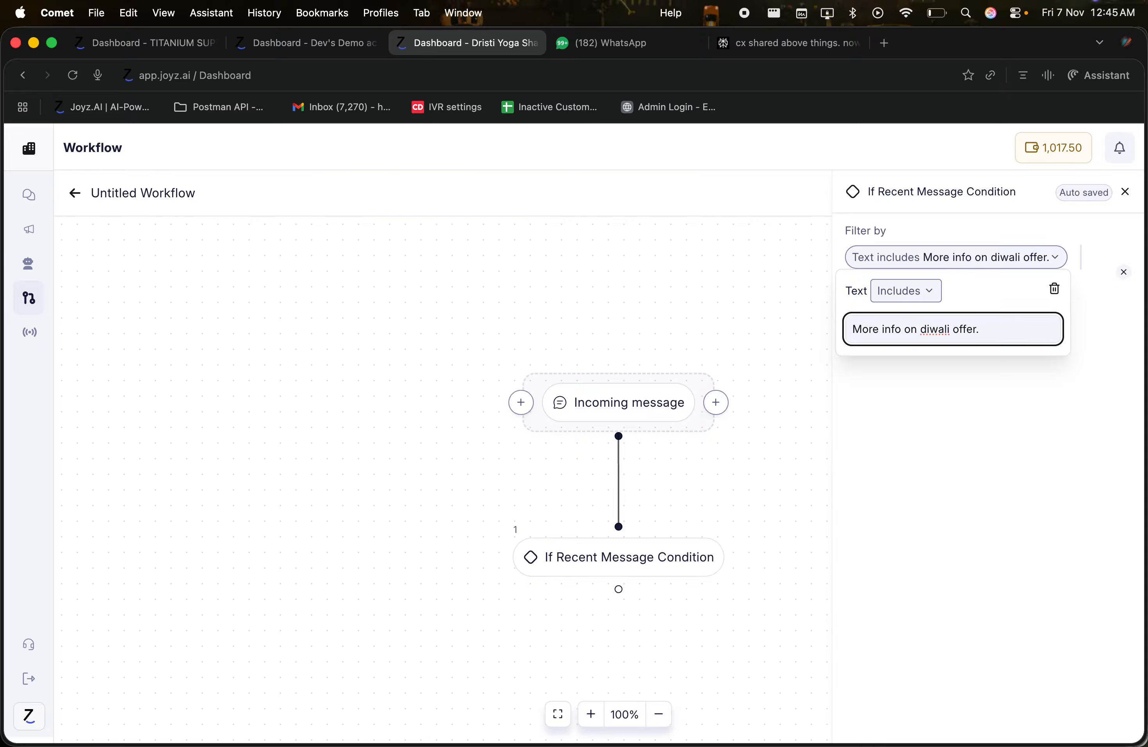
{"action": "key", "text": "BackSpace"}
{"action": "left_click", "coordinate": [939, 393]}
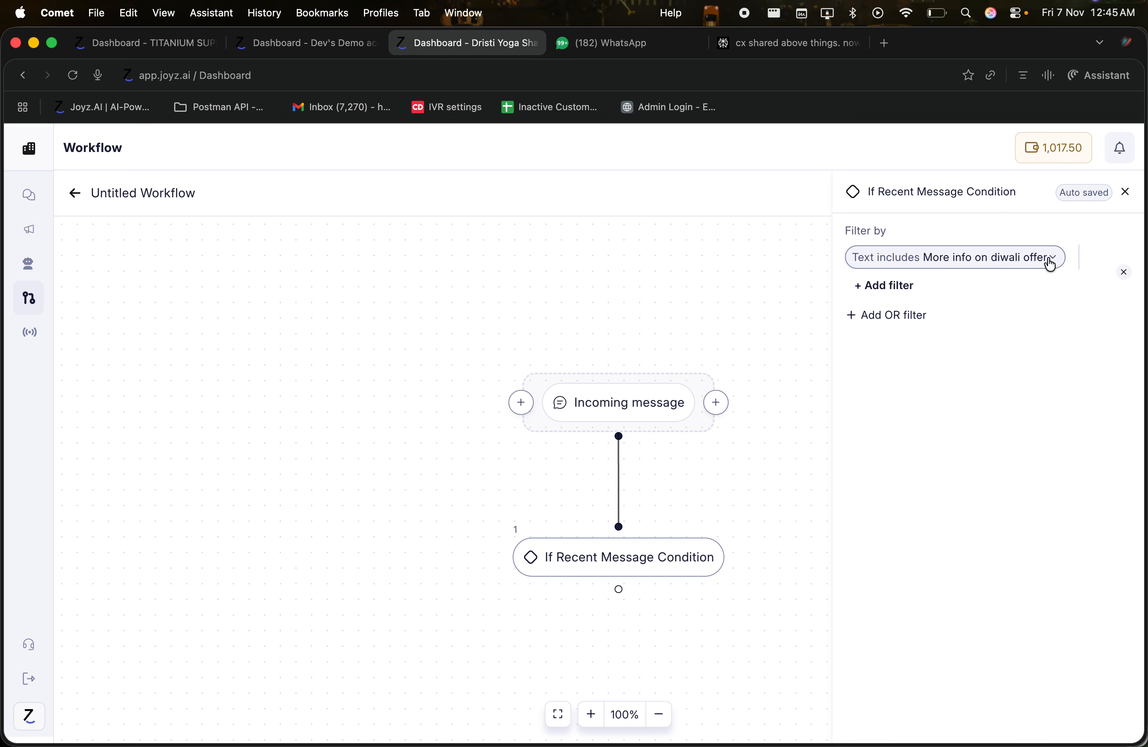
{"action": "mouse_move", "coordinate": [611, 558]}
Step: Add an If Chat Condition branch under Incoming message and view its filter types without adding one
{"action": "left_click", "coordinate": [620, 447]}
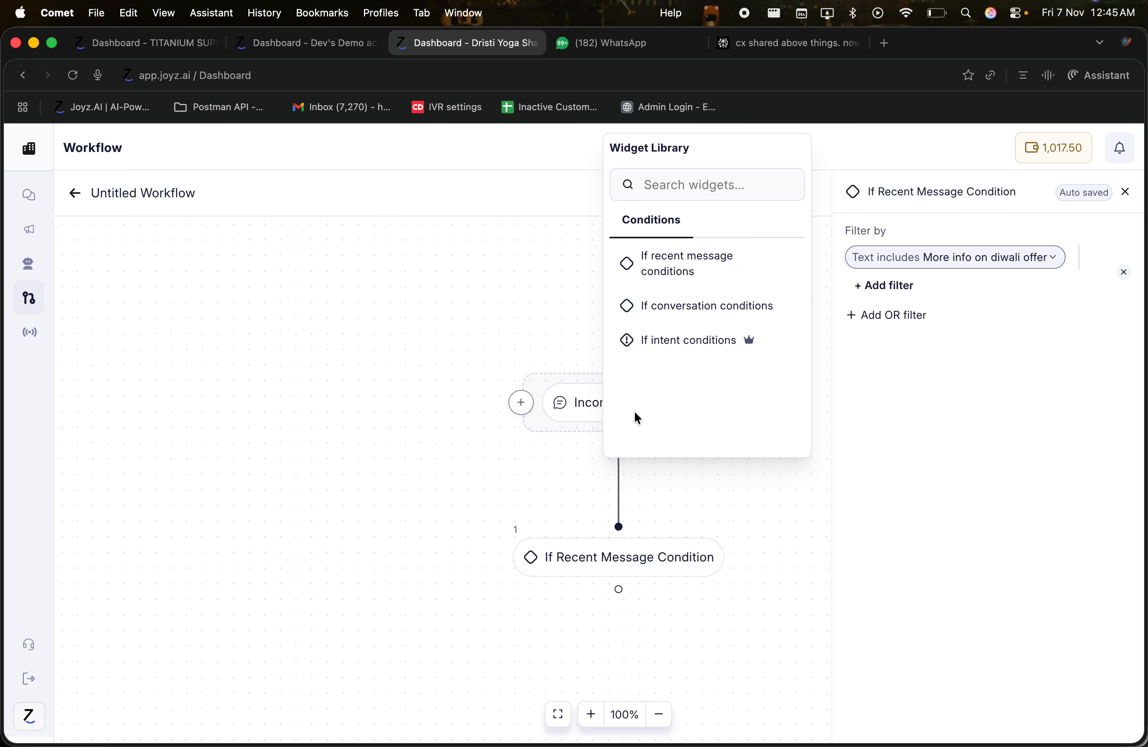
{"action": "left_click", "coordinate": [702, 306]}
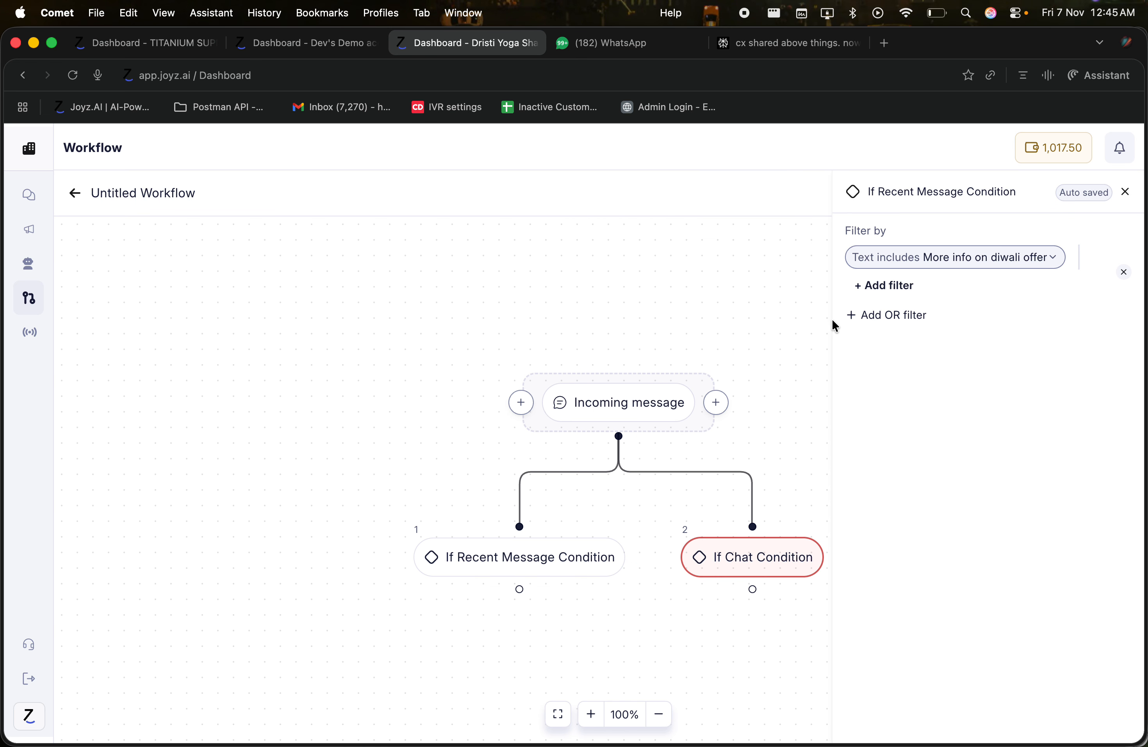
{"action": "left_click_drag", "start_coordinate": [768, 346], "coordinate": [584, 239]}
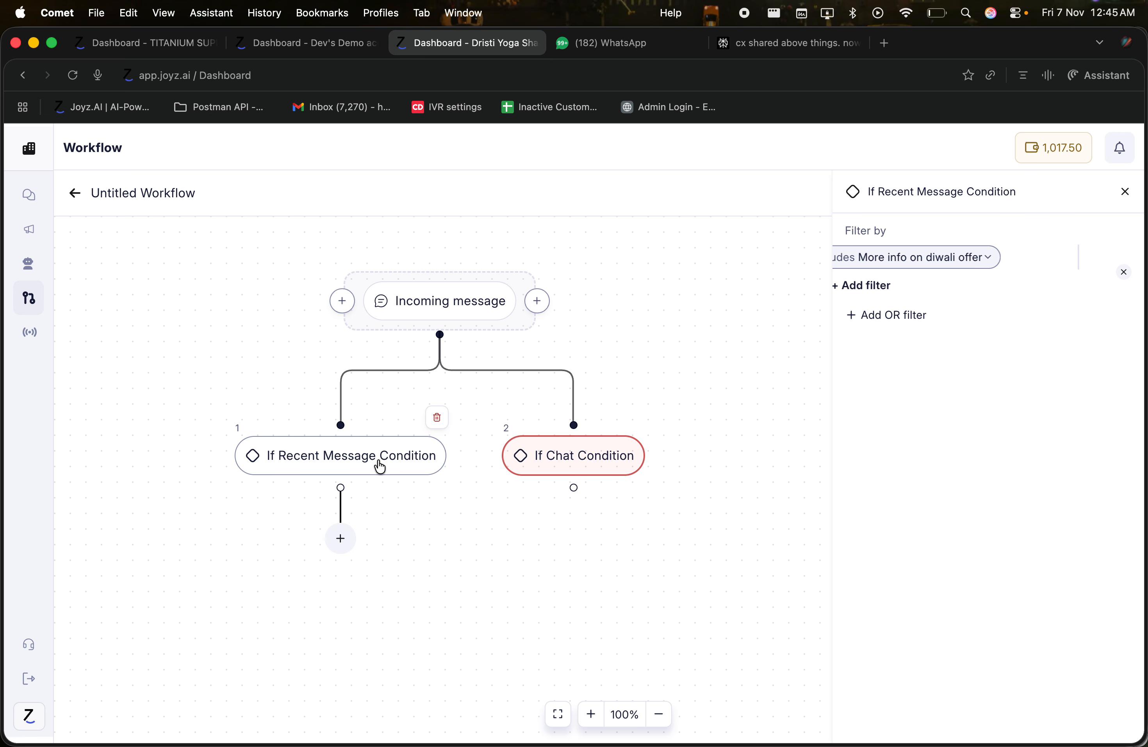
{"action": "left_click", "coordinate": [559, 460]}
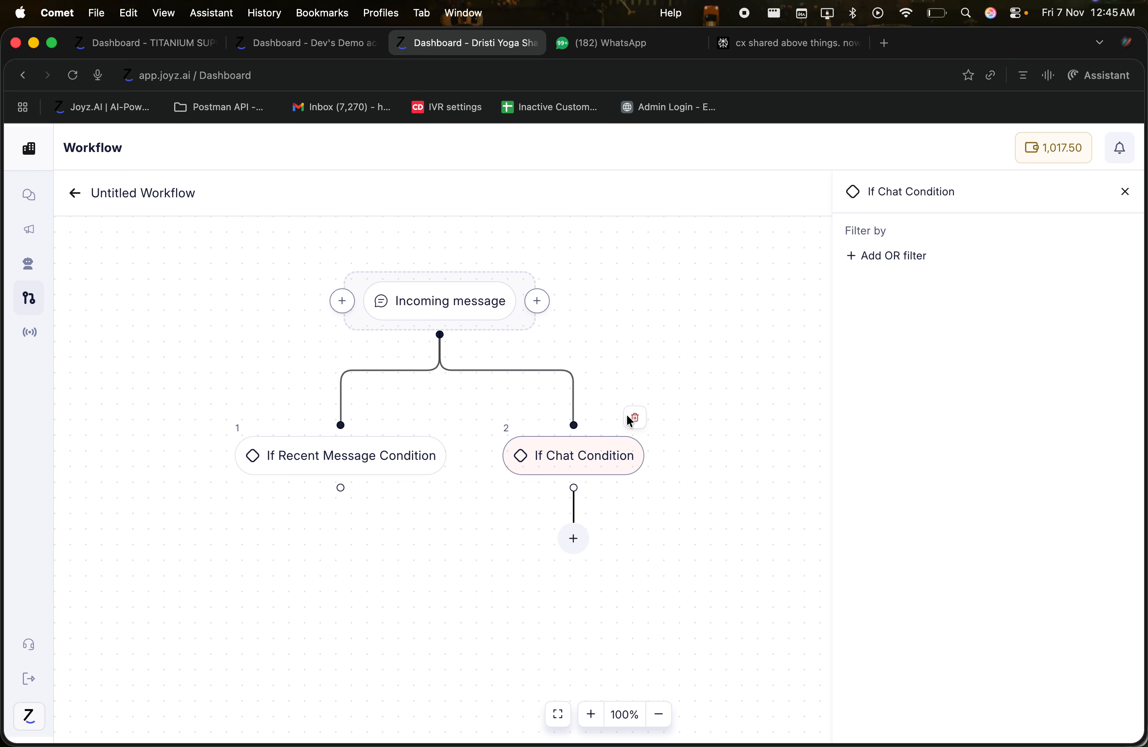
{"action": "left_click", "coordinate": [871, 252]}
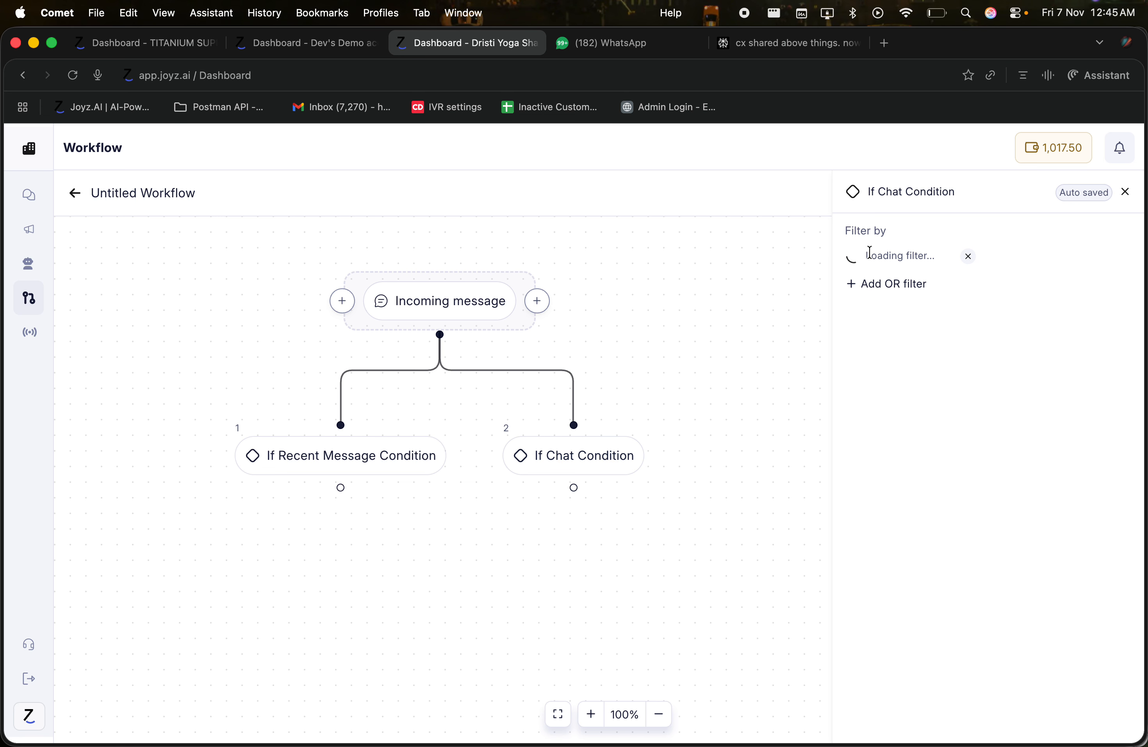
{"action": "left_click", "coordinate": [871, 263]}
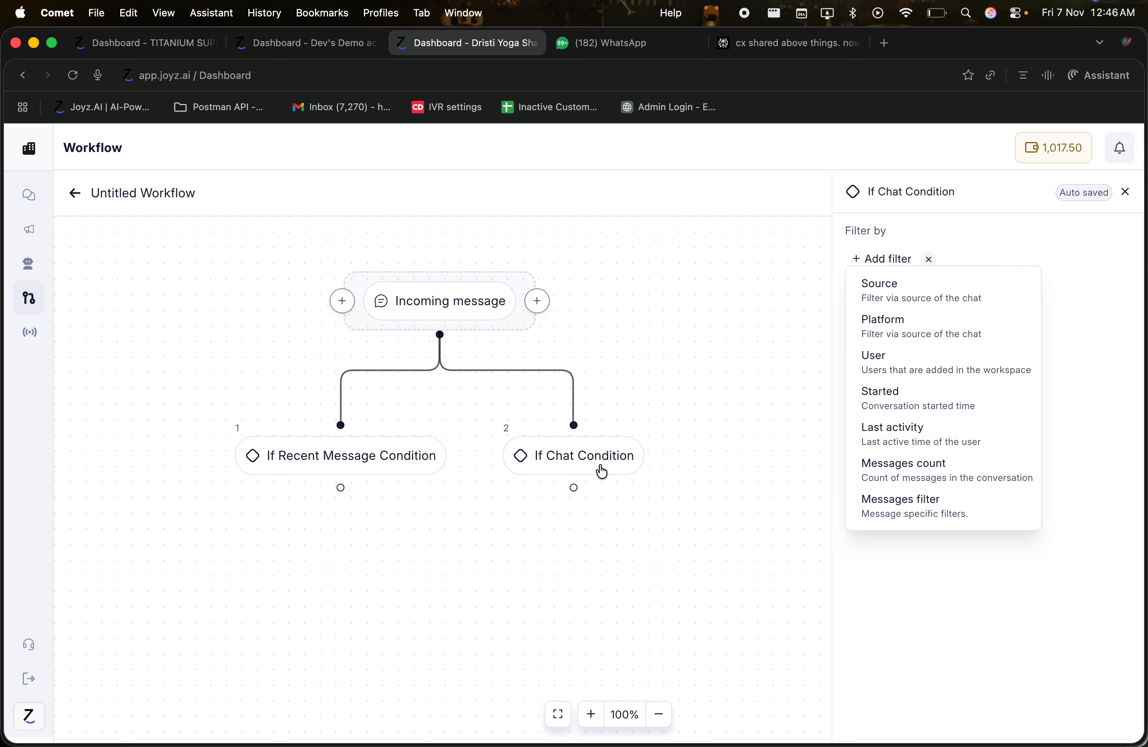
{"action": "left_click", "coordinate": [926, 259]}
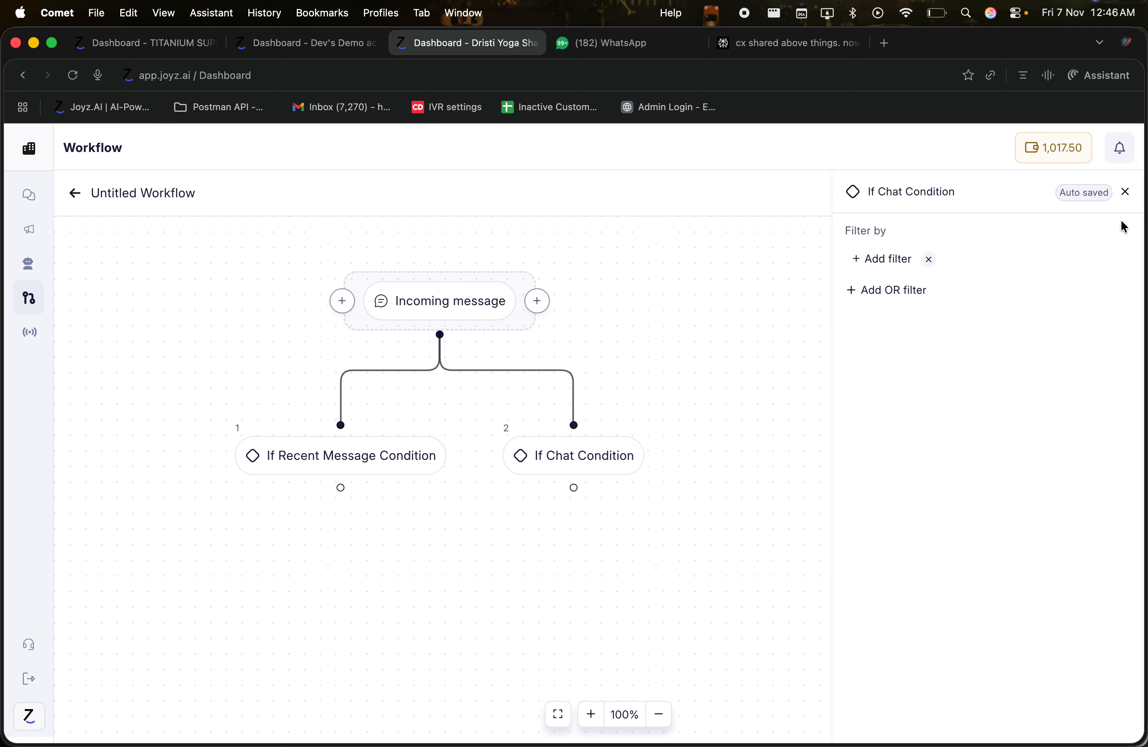
{"action": "left_click", "coordinate": [1126, 192]}
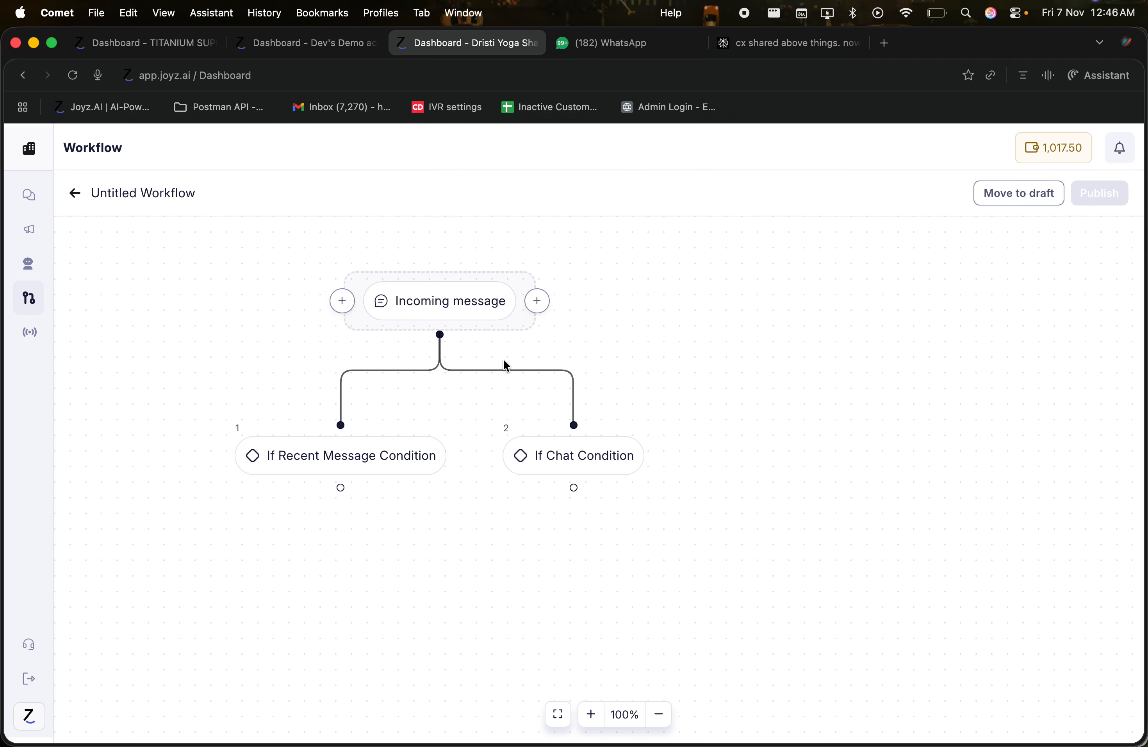
Step: Add a third If Intent Condition branch under Incoming message and open its settings
{"action": "left_click", "coordinate": [441, 342]}
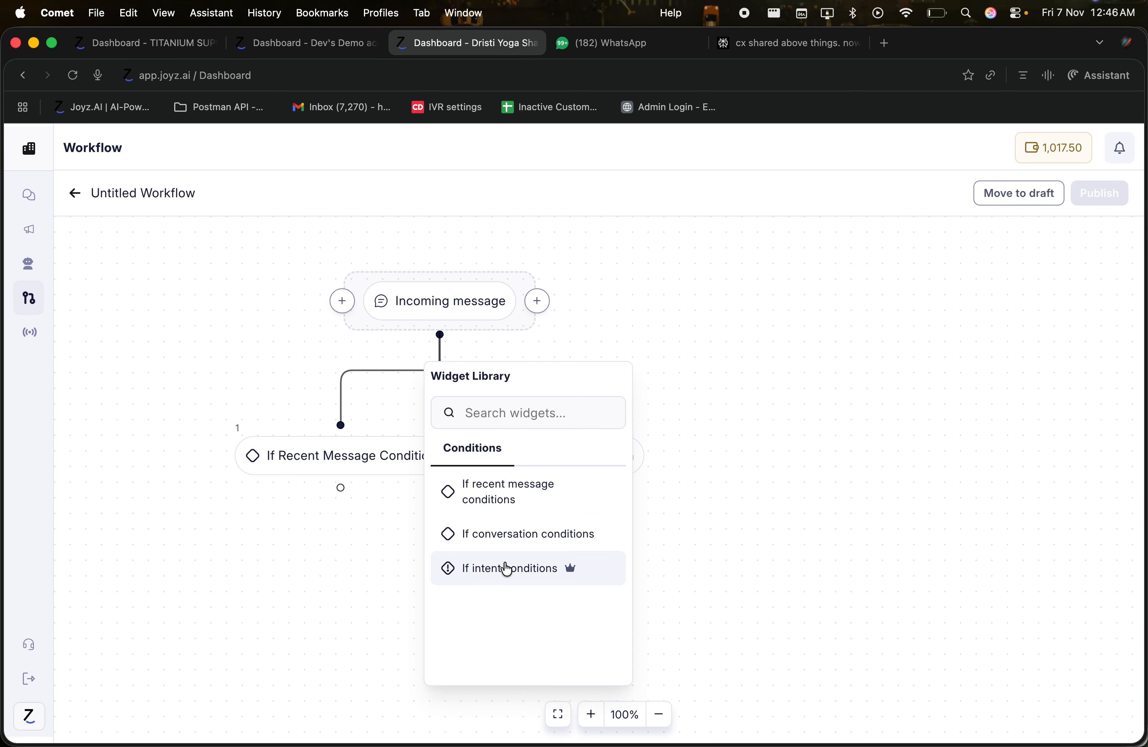
{"action": "left_click", "coordinate": [461, 583]}
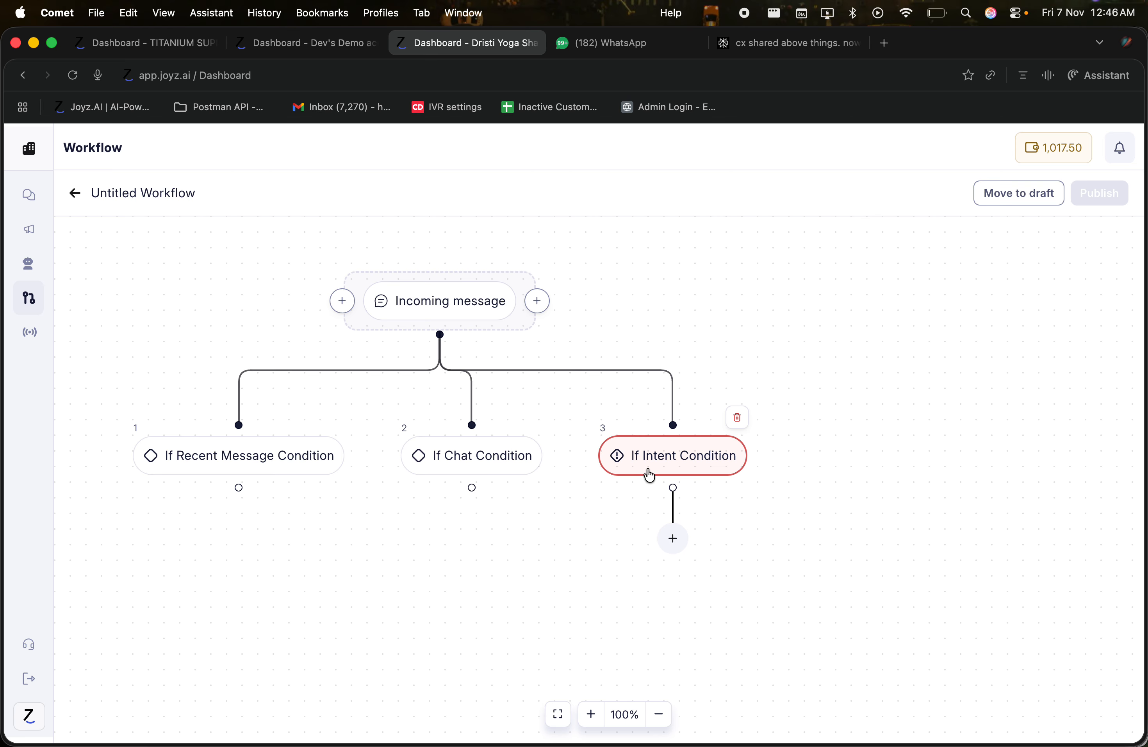
{"action": "left_click", "coordinate": [662, 466]}
{"action": "left_click", "coordinate": [901, 286]}
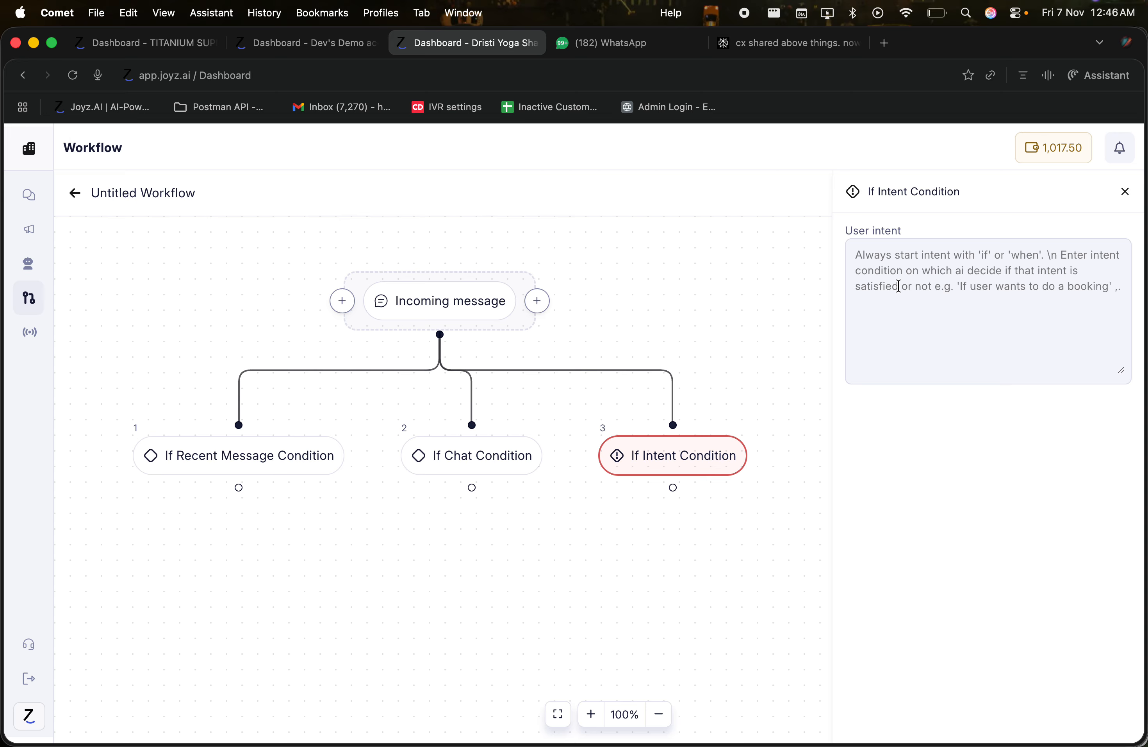
Step: Set the user intent to 'If the user is interested in the services only then move ahead.'
{"action": "type", "text": "If the "}
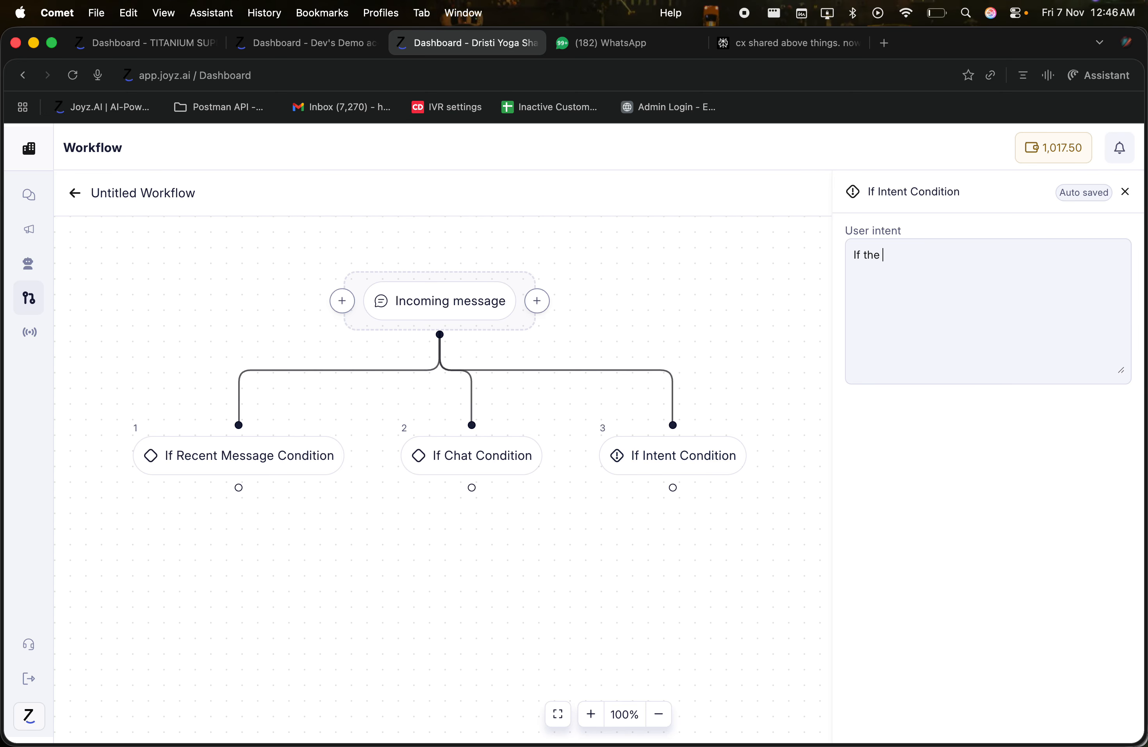
{"action": "type", "text": "user is intere"}
{"action": "key", "text": "BackSpace"}
{"action": "type", "text": "ted in teh servide"}
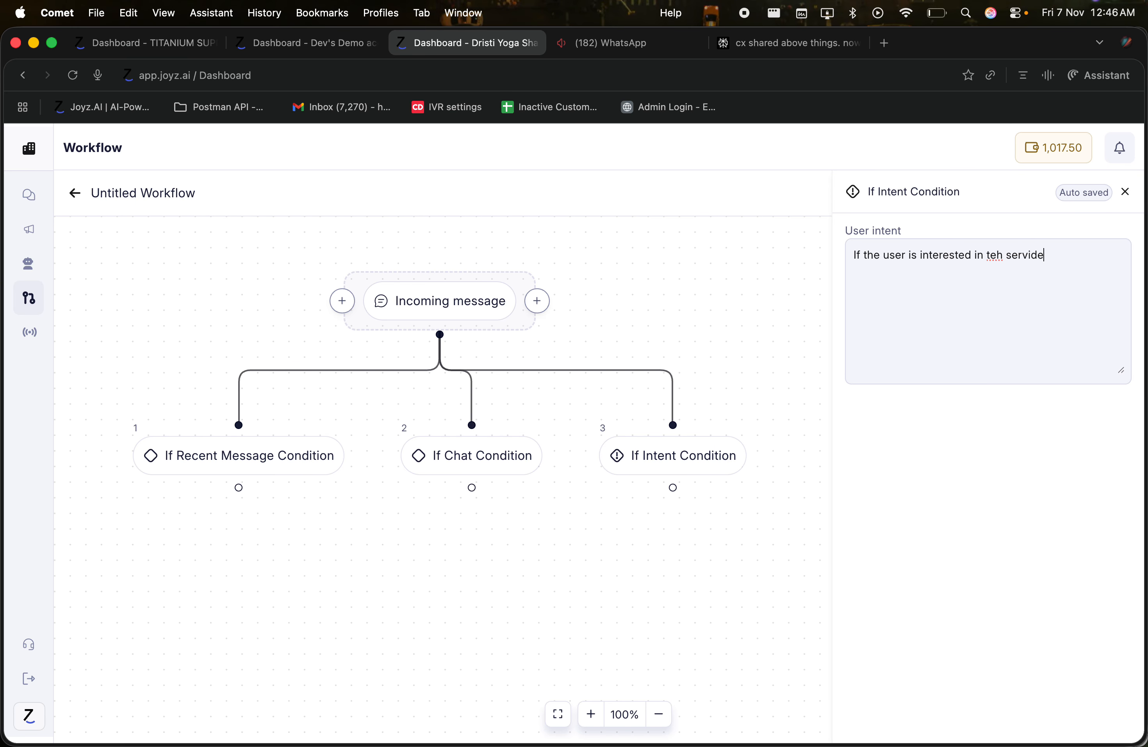
{"action": "key", "text": "BackSpace"}
{"action": "type", "text": "ces let me kno"}
{"action": "key", "text": "BackSpace"}
{"action": "key", "text": "BackSpace"}
{"action": "key", "text": "Left"}
{"action": "key", "text": "BackSpace"}
{"action": "type", "text": "e"}
{"action": "type", "text": " only then nove ahead"}
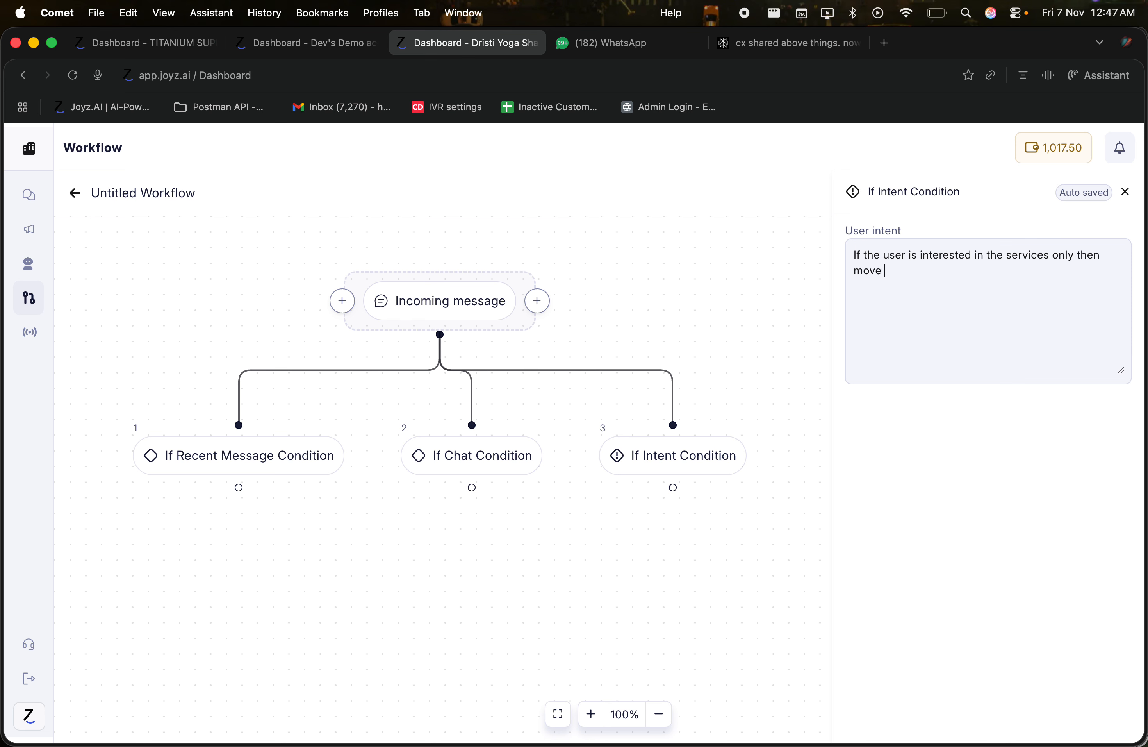
{"action": "type", "text": "."}
{"action": "left_click_drag", "start_coordinate": [917, 234], "coordinate": [847, 228]}
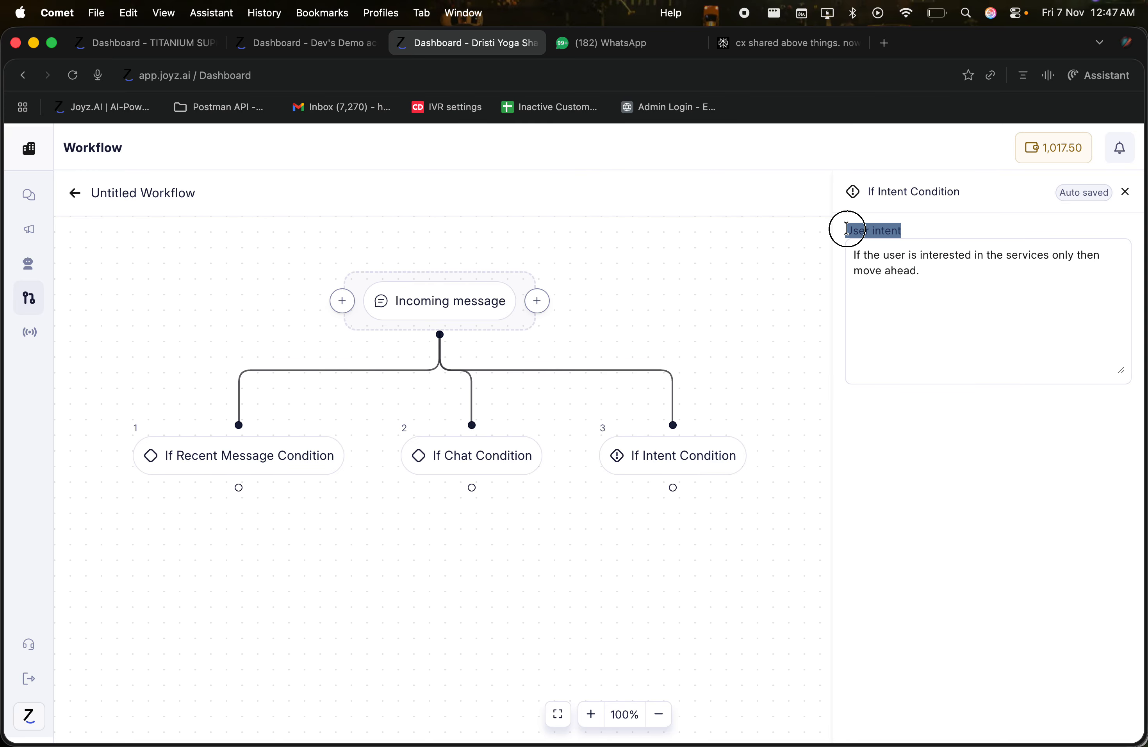
{"action": "left_click", "coordinate": [974, 299]}
{"action": "left_click", "coordinate": [1133, 197]}
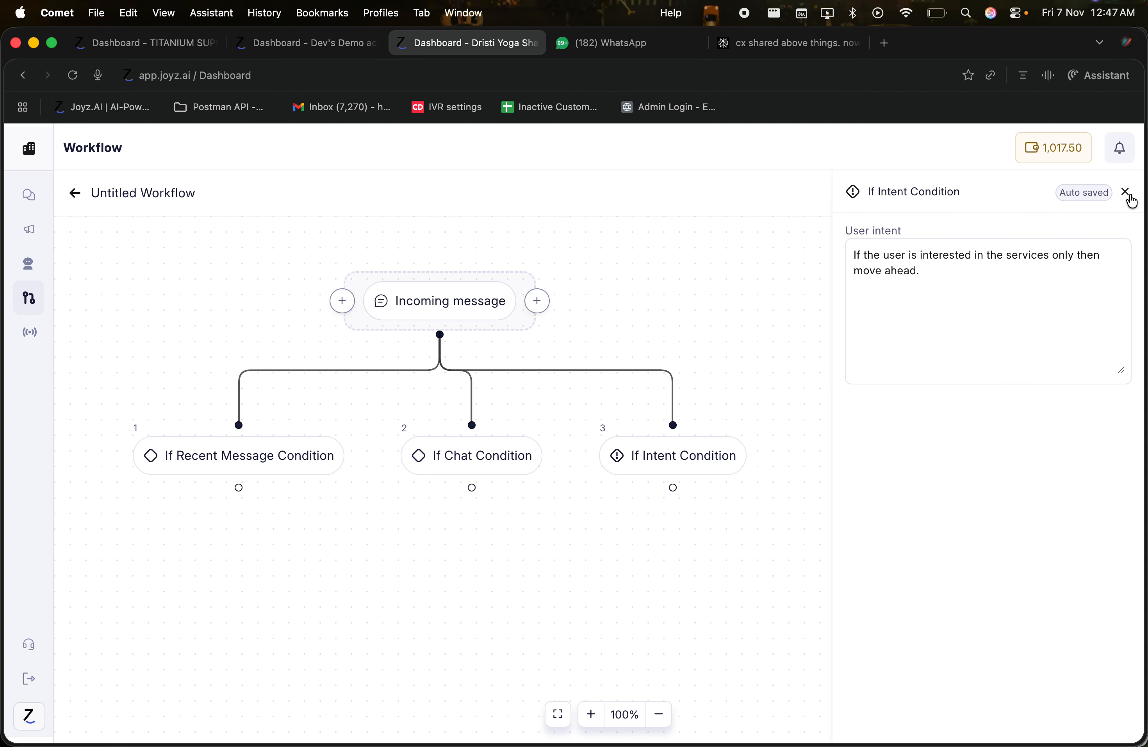
Step: Preview the action steps under If Intent Condition without adding any, then recheck its intent text
{"action": "left_click", "coordinate": [463, 538]}
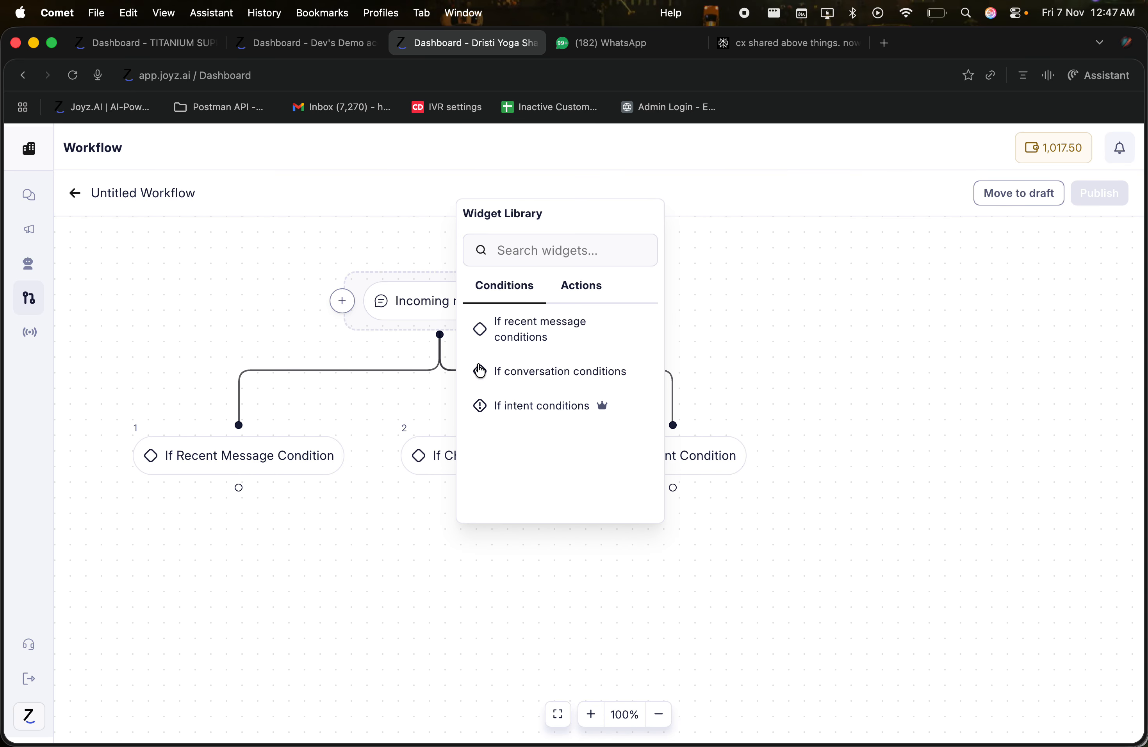
{"action": "left_click", "coordinate": [560, 292]}
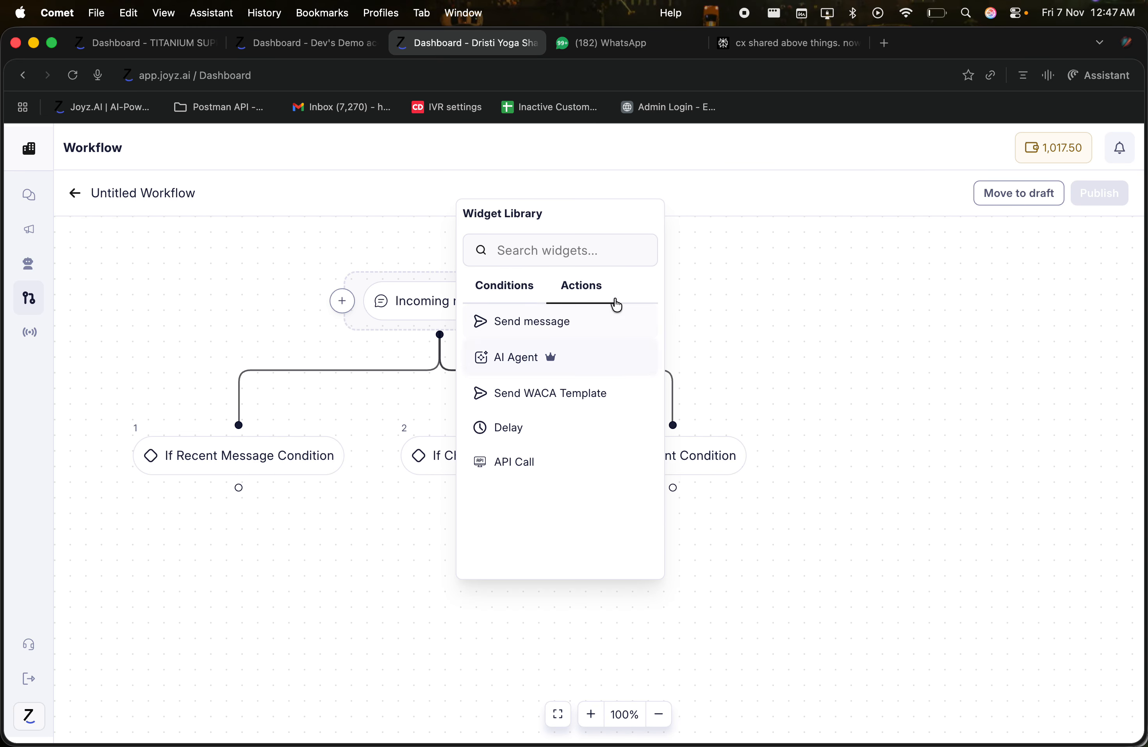
{"action": "left_click", "coordinate": [392, 540]}
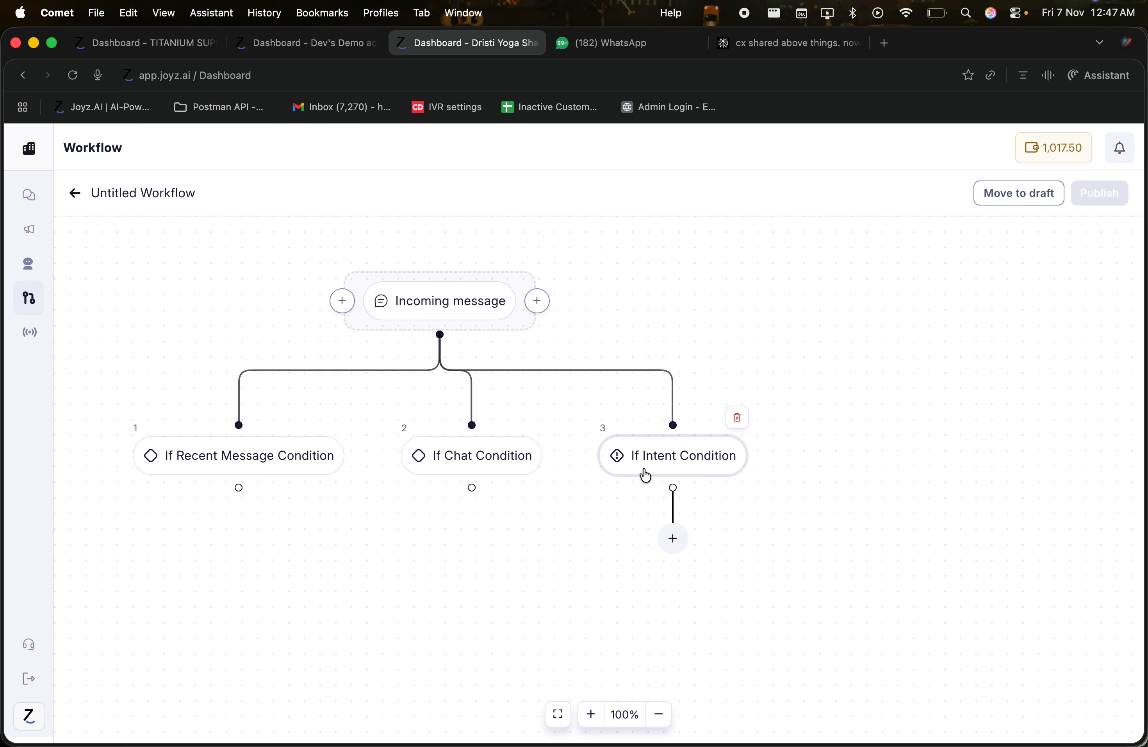
{"action": "left_click", "coordinate": [666, 463]}
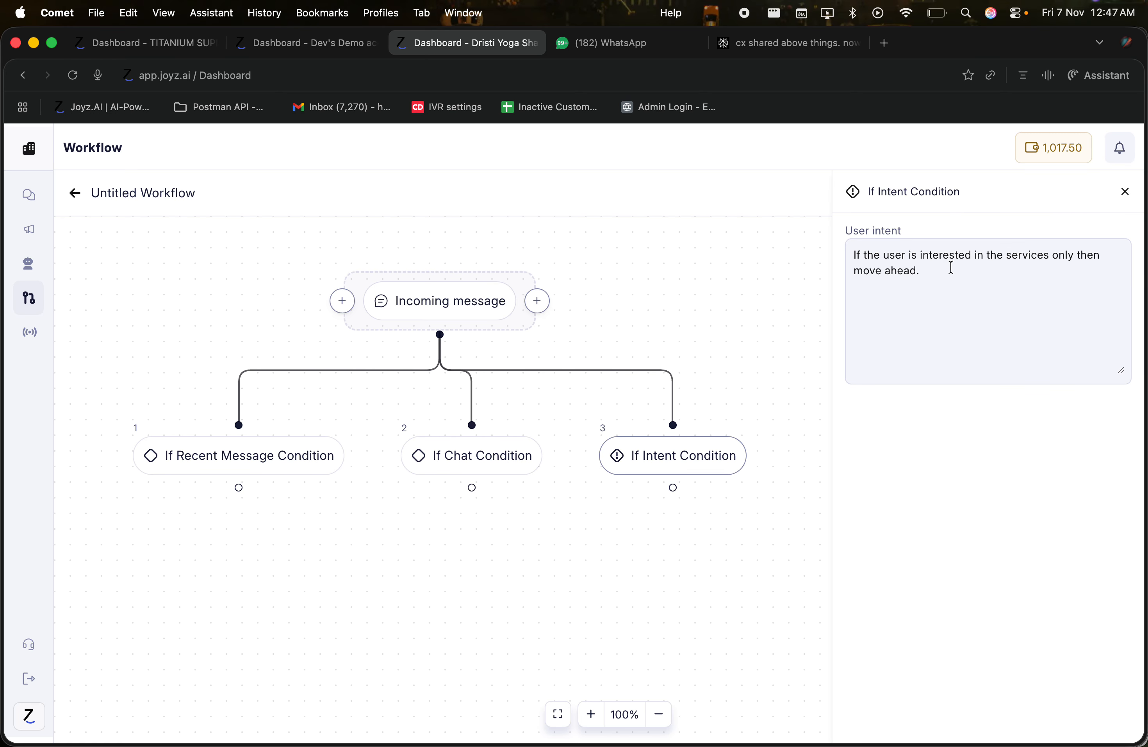
{"action": "left_click_drag", "start_coordinate": [951, 267], "coordinate": [874, 251]}
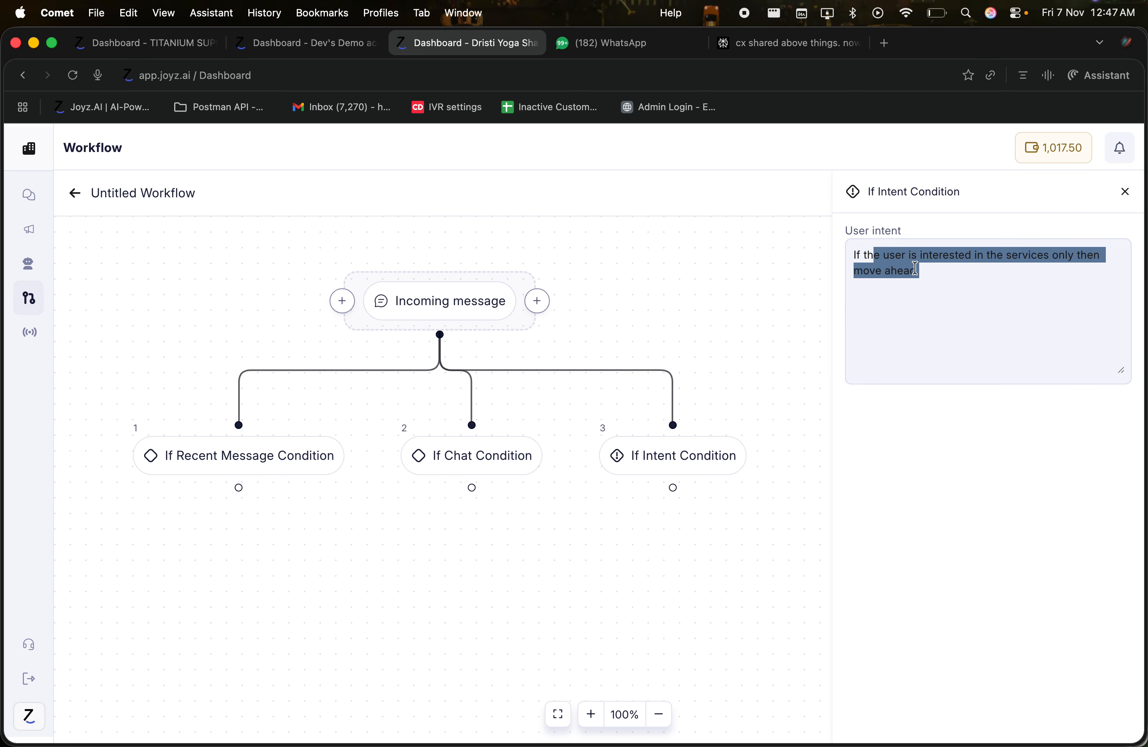
{"action": "left_click", "coordinate": [926, 269]}
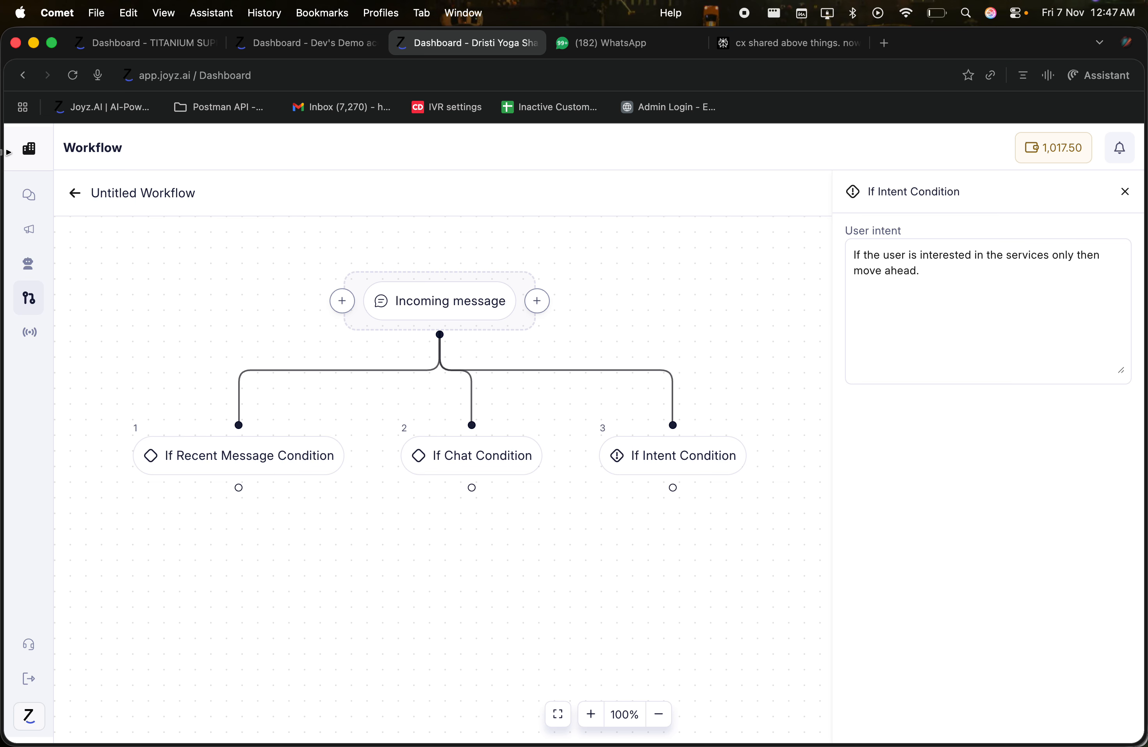
{"action": "mouse_move", "coordinate": [610, 463]}
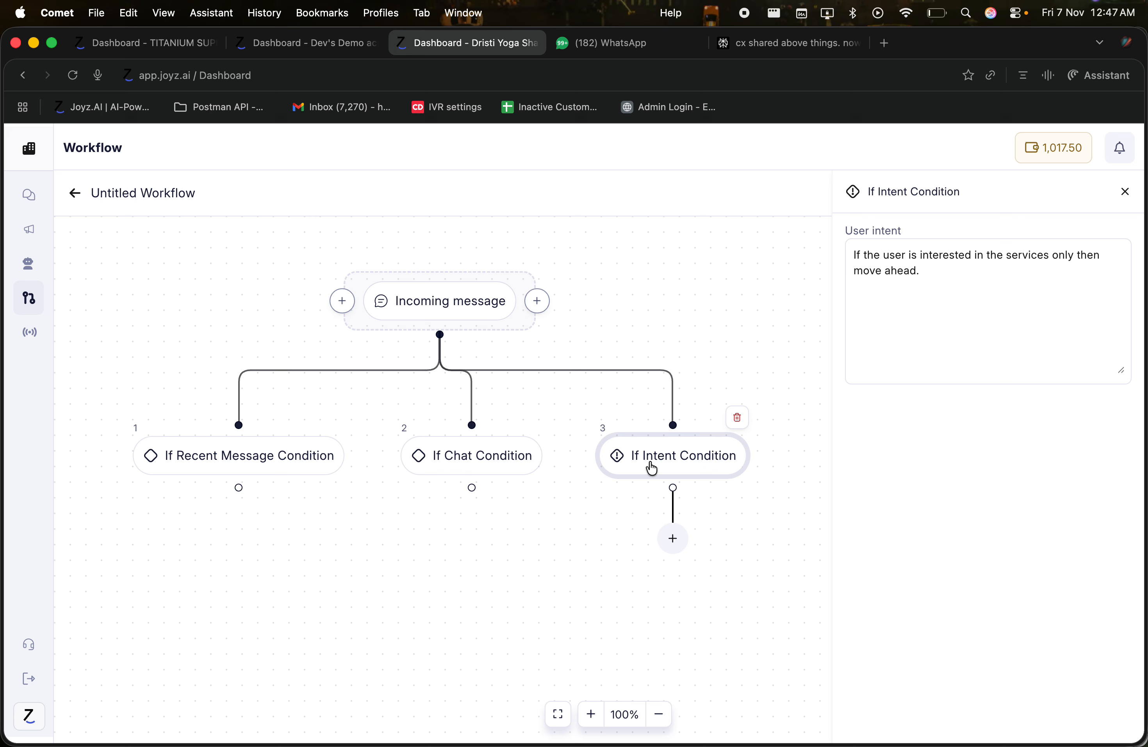
Step: Add a Send Message step after If Intent Condition, trying file attachment and erasing test text
{"action": "left_click", "coordinate": [668, 545]}
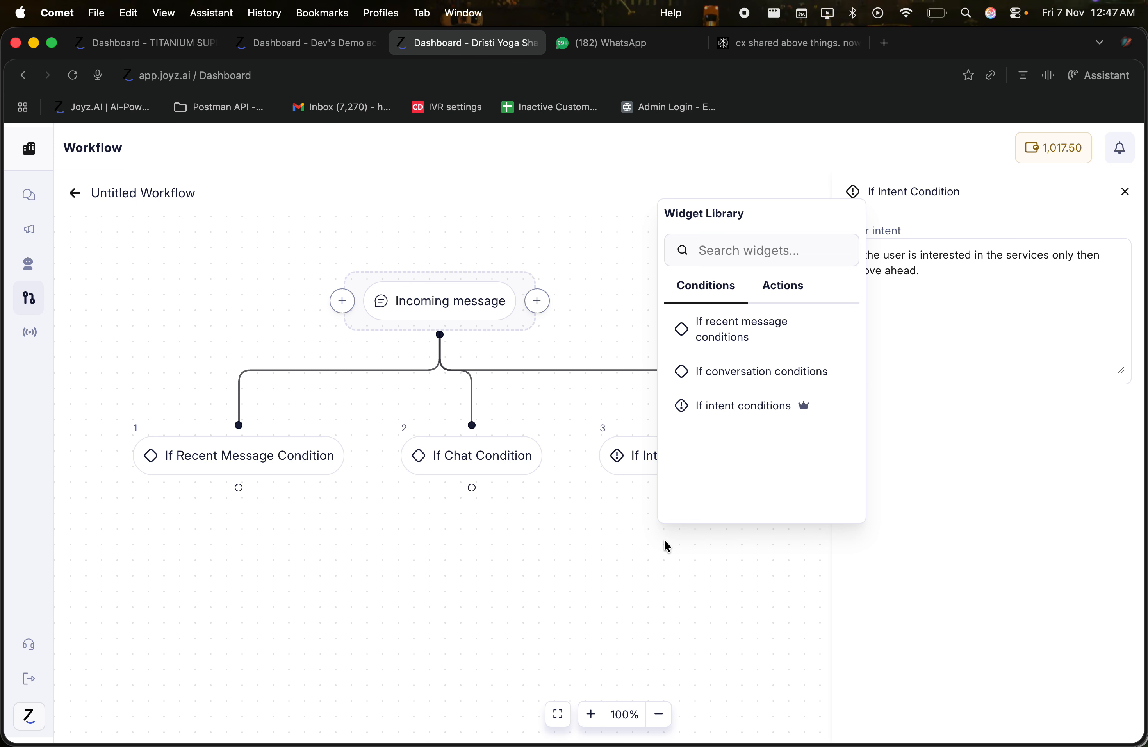
{"action": "left_click", "coordinate": [765, 306]}
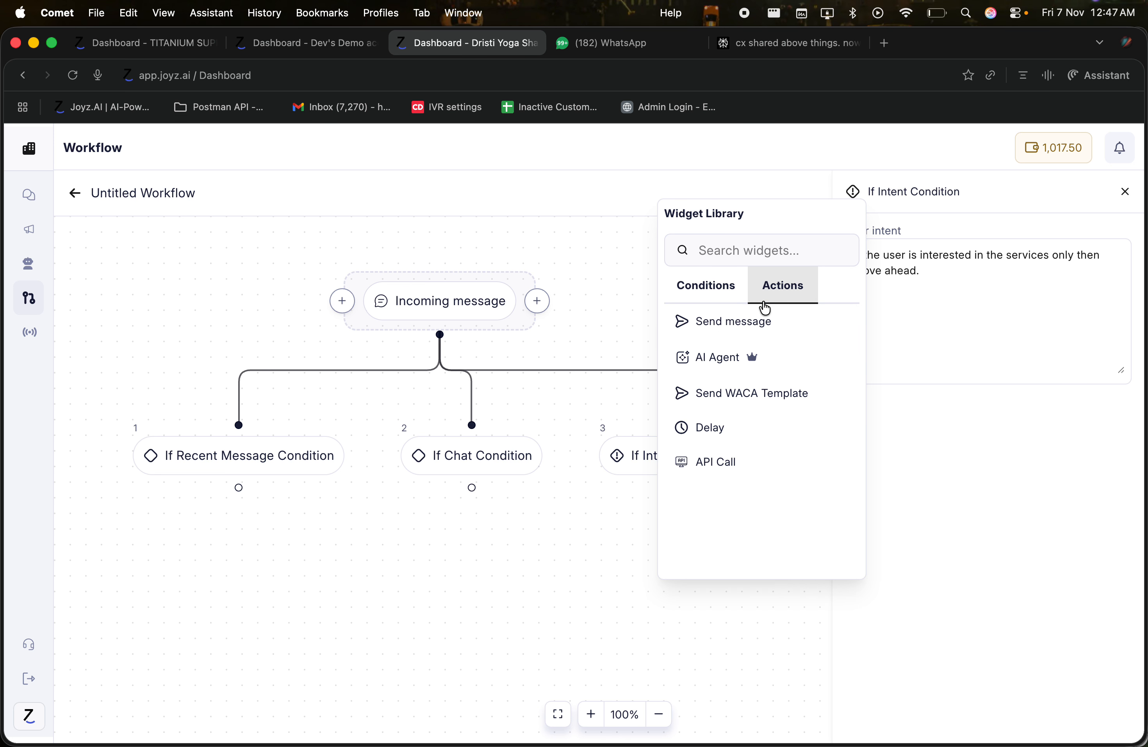
{"action": "left_click", "coordinate": [748, 330]}
{"action": "left_click", "coordinate": [684, 610]}
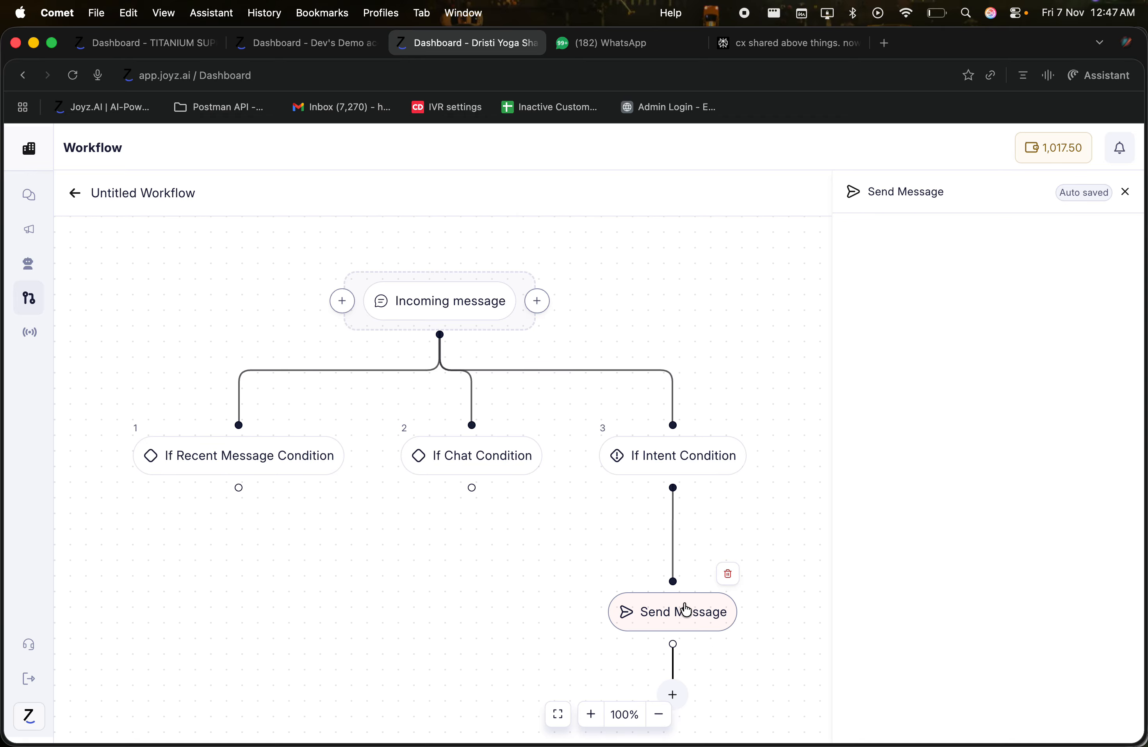
{"action": "left_click", "coordinate": [937, 261]}
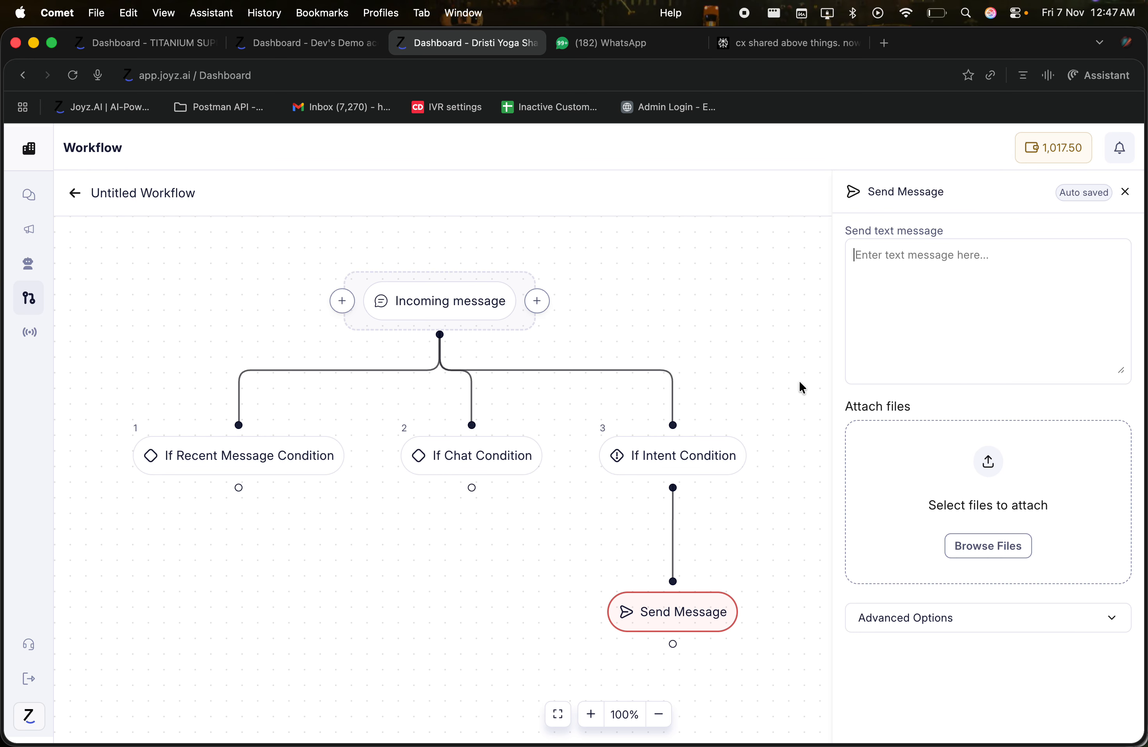
{"action": "mouse_move", "coordinate": [29, 151]}
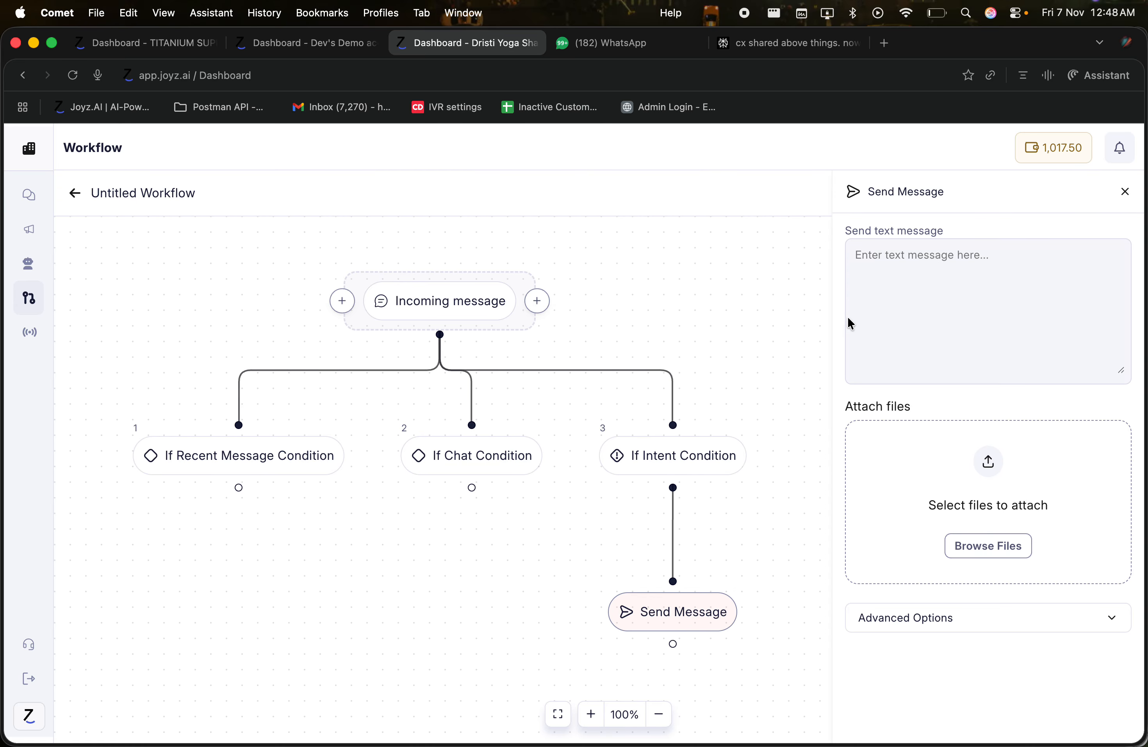
{"action": "left_click", "coordinate": [961, 549]}
{"action": "left_click", "coordinate": [784, 532]}
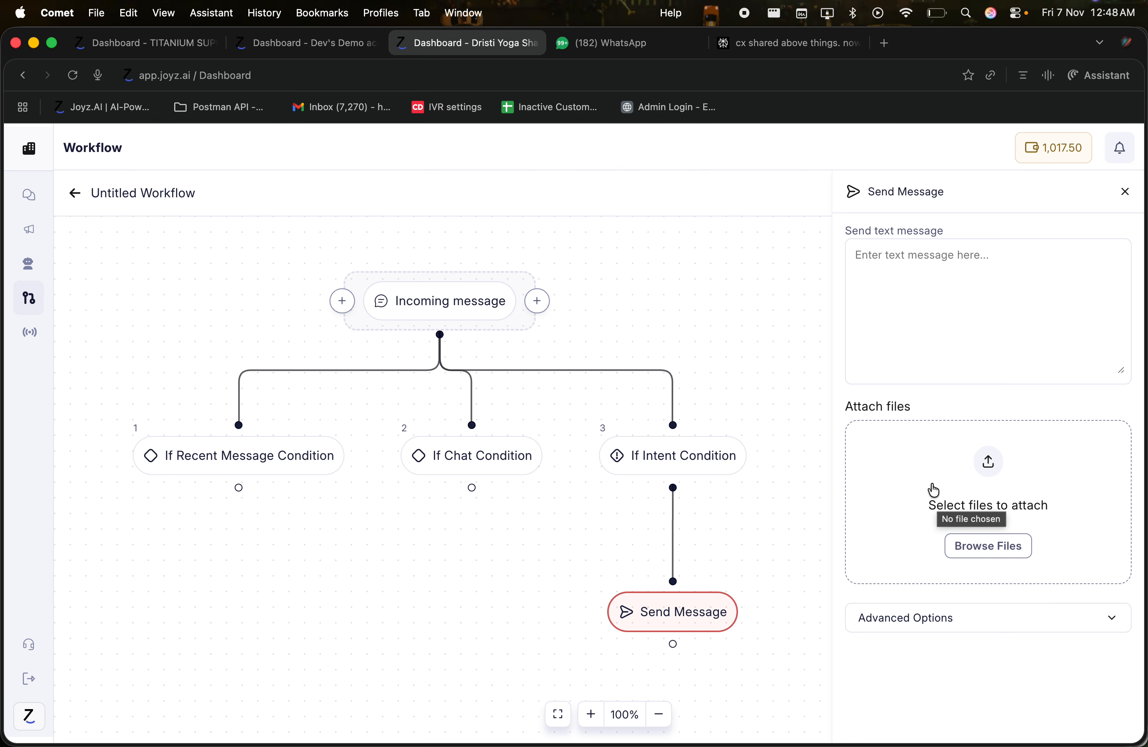
{"action": "left_click", "coordinate": [950, 359]}
{"action": "type", "text": "dfnadsf"}
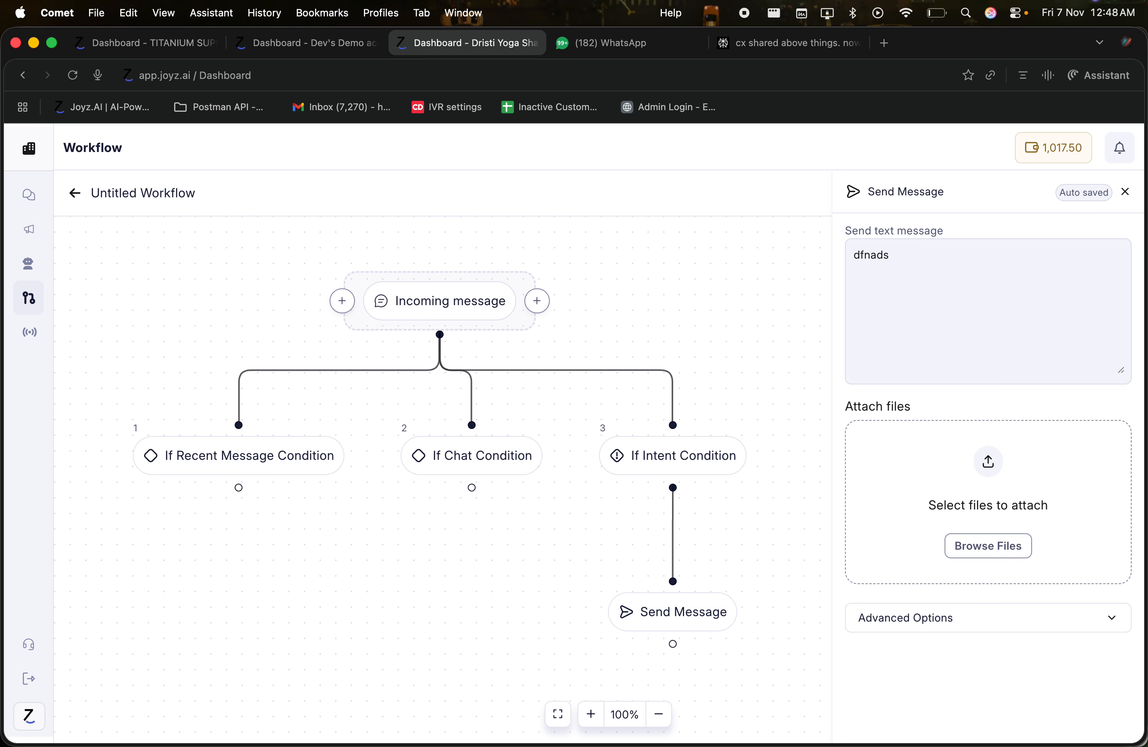
{"action": "key", "text": "BackSpace"}
{"action": "key", "text": "BackSpace"}
{"action": "key", "text": "BackSpace"}
{"action": "key", "text": "BackSpace"}
{"action": "key", "text": "BackSpace"}
{"action": "key", "text": "BackSpace"}
Step: Check the advanced options' message source list, then delete the Send Message step
{"action": "left_click", "coordinate": [945, 616]}
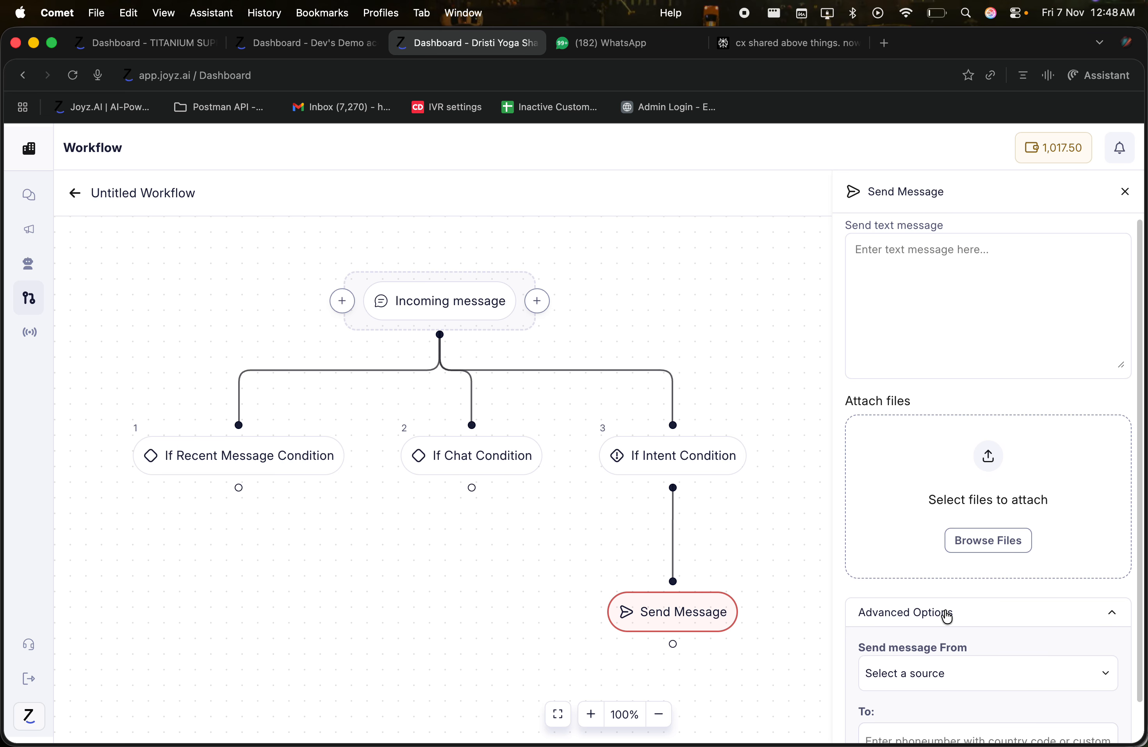
{"action": "scroll", "coordinate": [948, 617], "scroll_direction": "down", "scroll_amount": 2}
{"action": "left_click", "coordinate": [927, 632]}
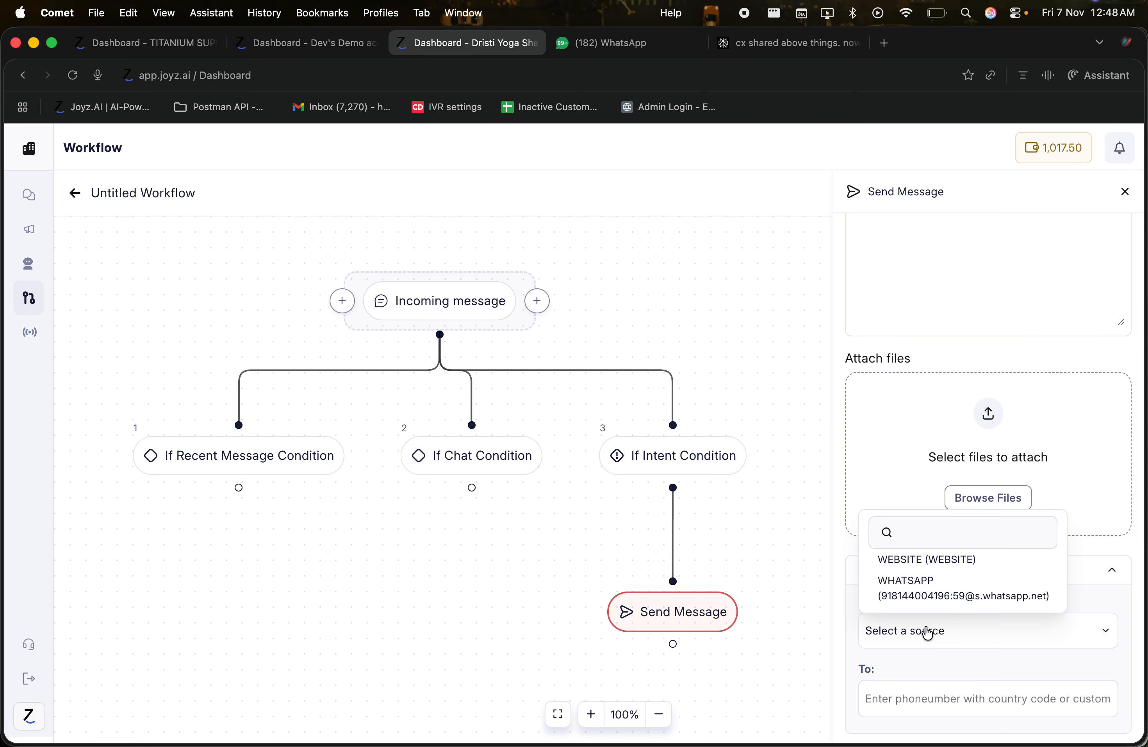
{"action": "left_click", "coordinate": [931, 632]}
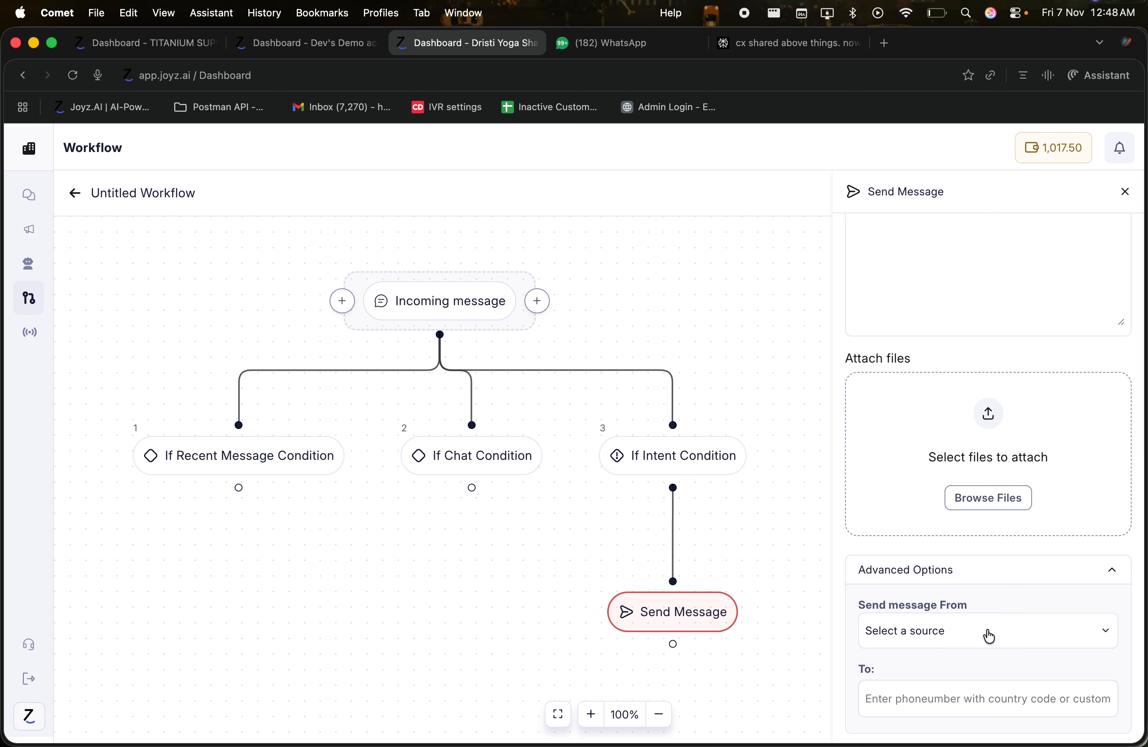
{"action": "left_click", "coordinate": [946, 626]}
{"action": "left_click", "coordinate": [941, 628]}
{"action": "left_click", "coordinate": [1109, 568]}
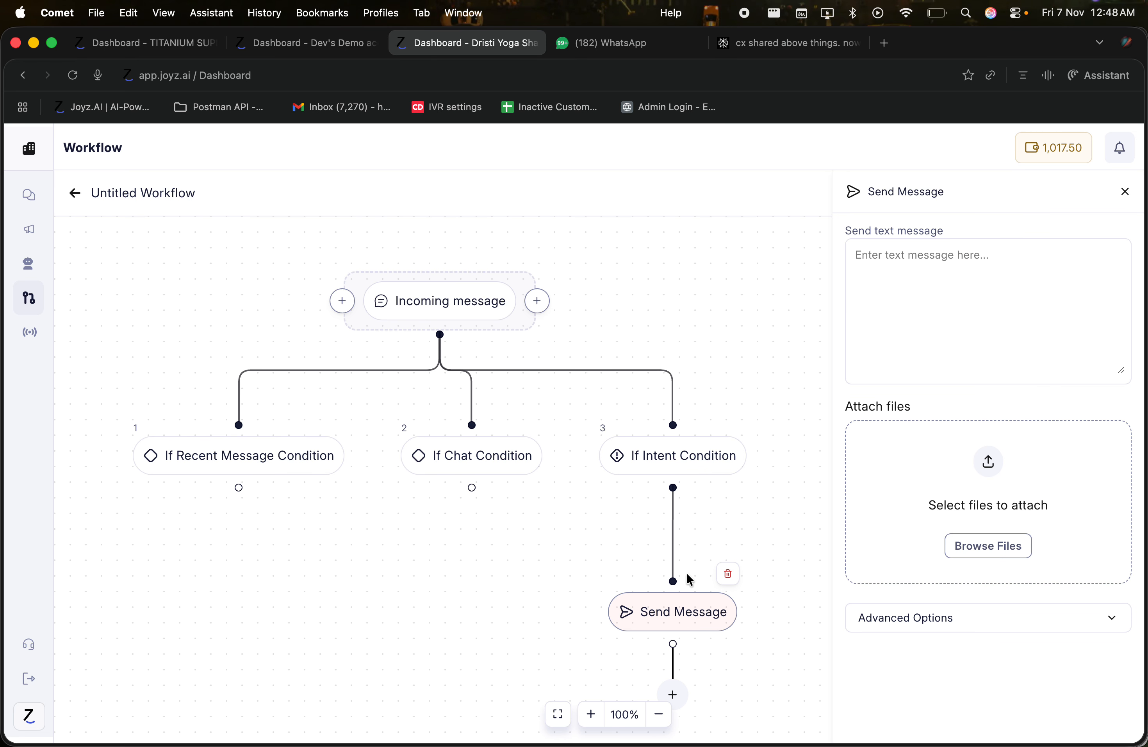
{"action": "left_click", "coordinate": [1127, 195]}
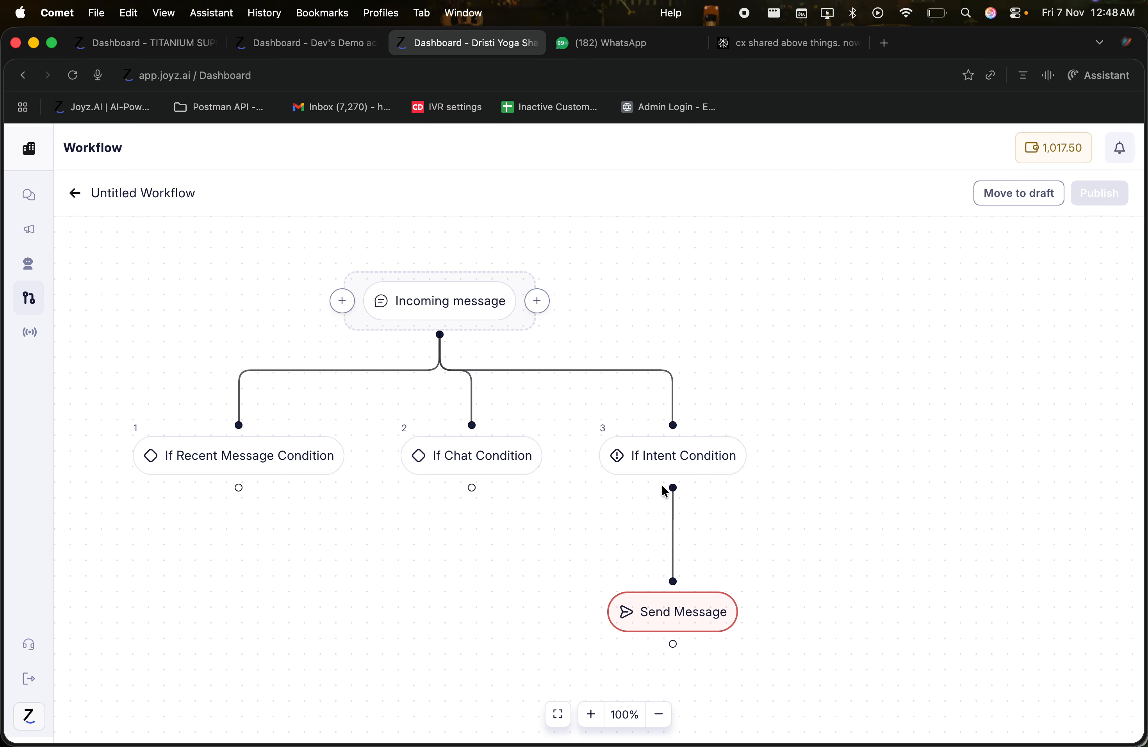
{"action": "mouse_move", "coordinate": [673, 601]}
{"action": "left_click", "coordinate": [728, 576]}
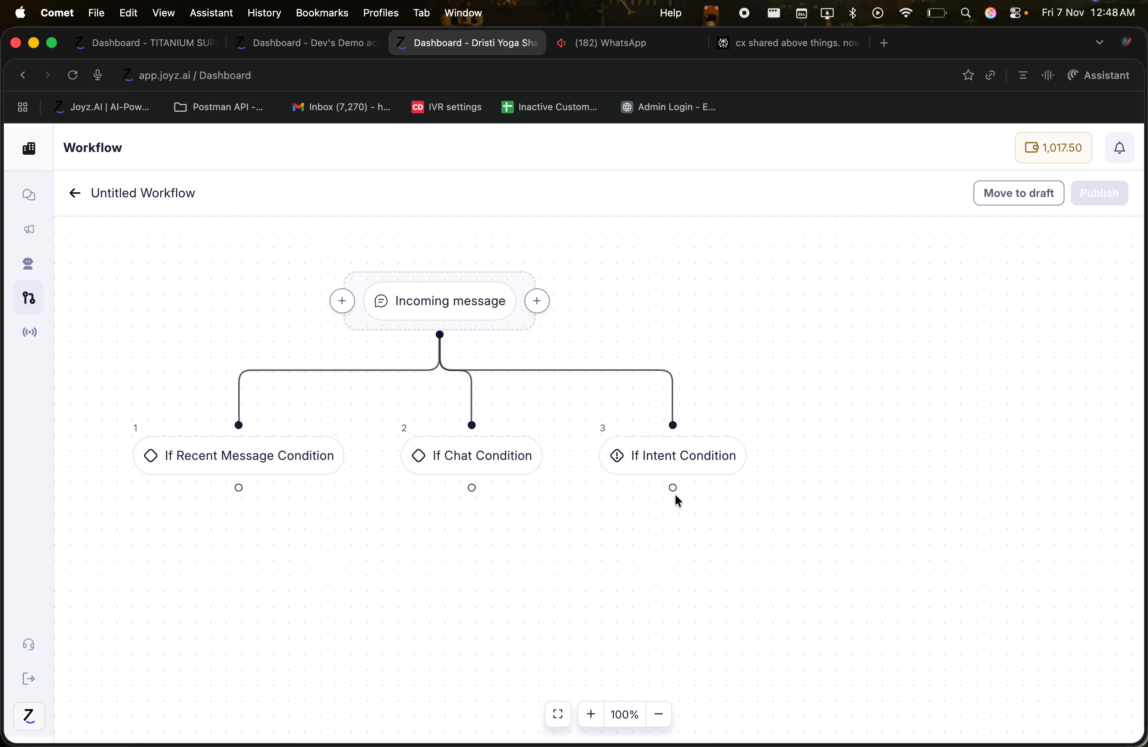
Step: Add an AI Agent Transfer to Agent step below If Intent Condition and open its settings
{"action": "left_click_drag", "start_coordinate": [673, 488], "coordinate": [670, 537]}
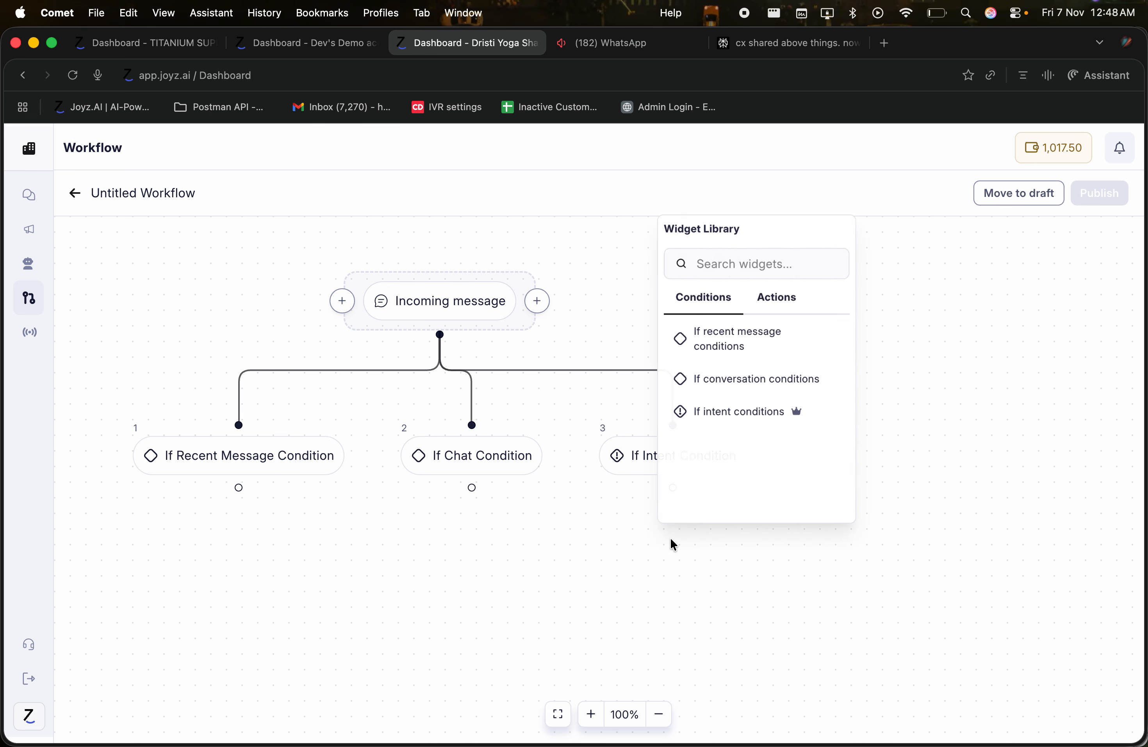
{"action": "left_click", "coordinate": [775, 287]}
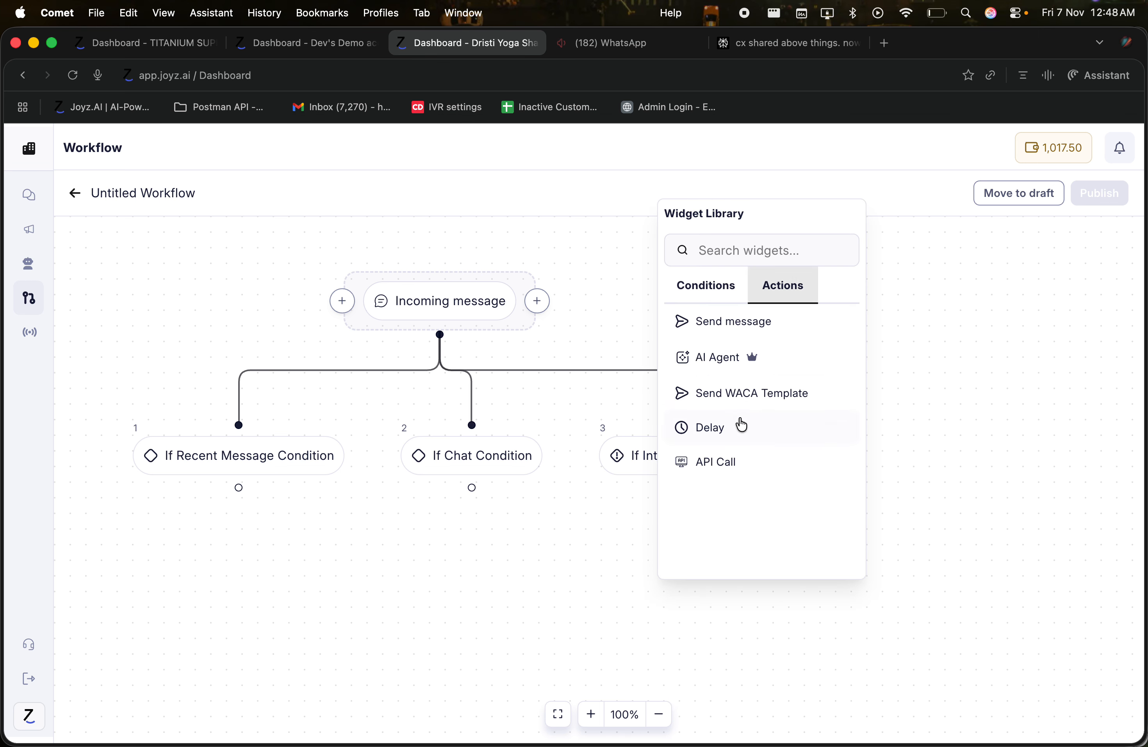
{"action": "left_click", "coordinate": [718, 358]}
{"action": "mouse_move", "coordinate": [685, 590]}
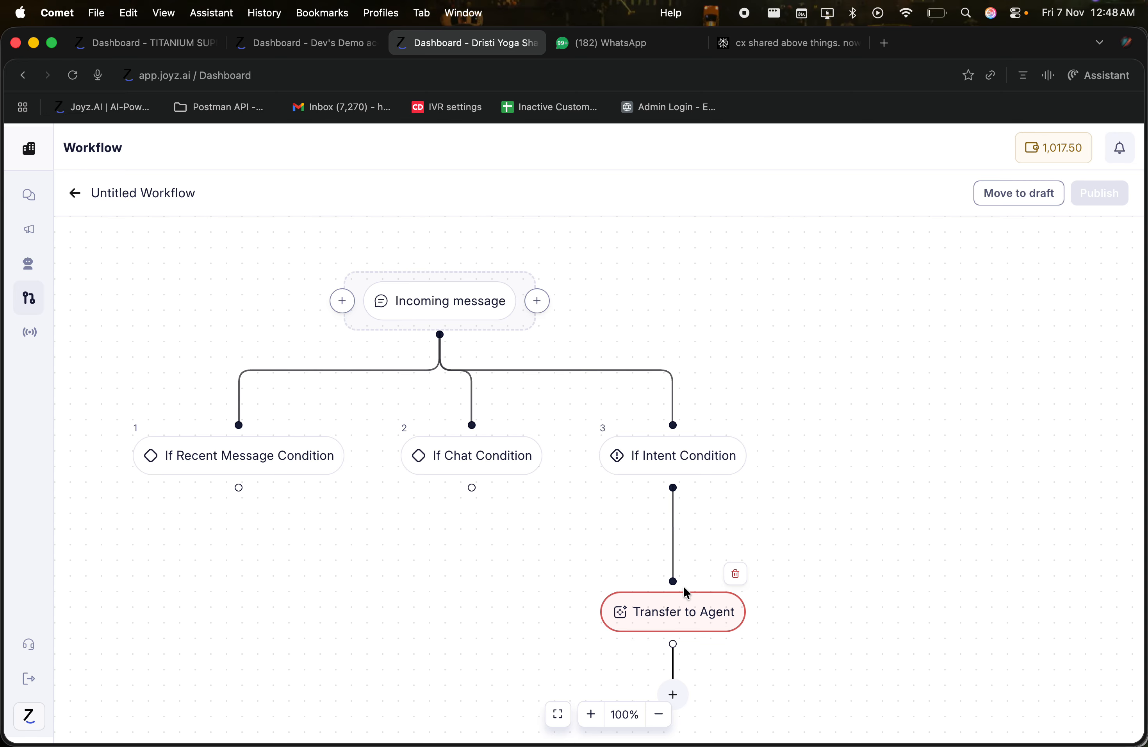
{"action": "left_click", "coordinate": [671, 618]}
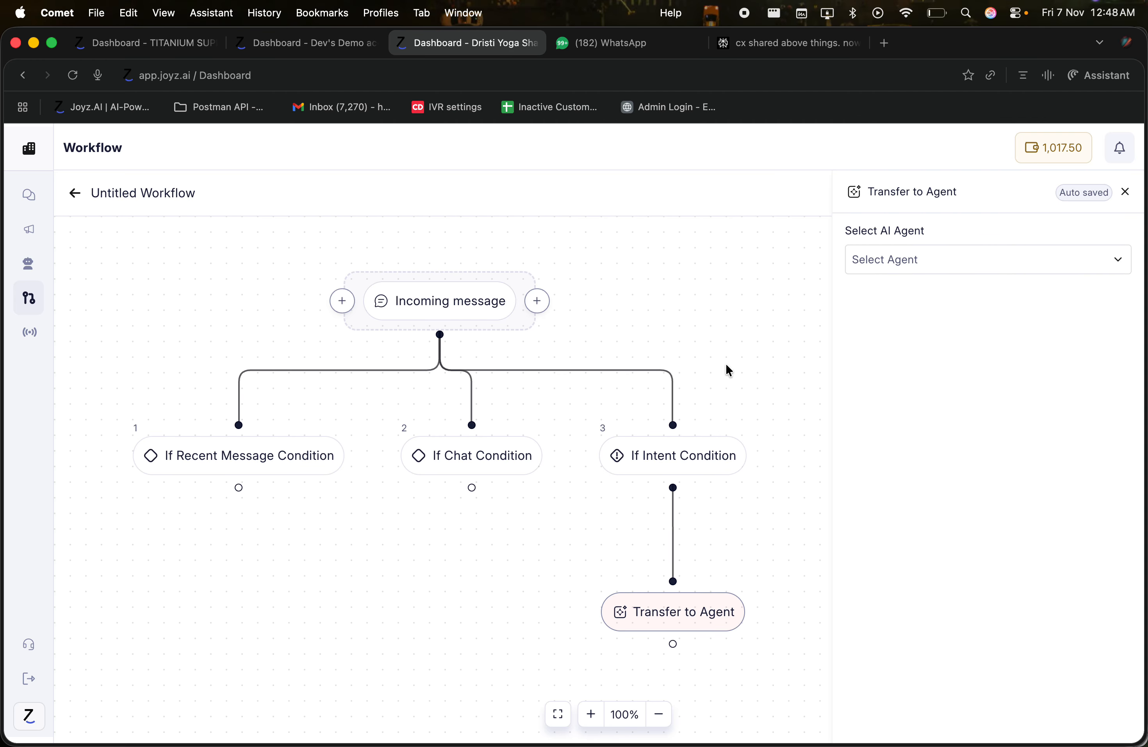
Step: Delete the If Chat and If Recent Message condition branches, leaving the Transfer to Agent step selected
{"action": "left_click", "coordinate": [531, 417]}
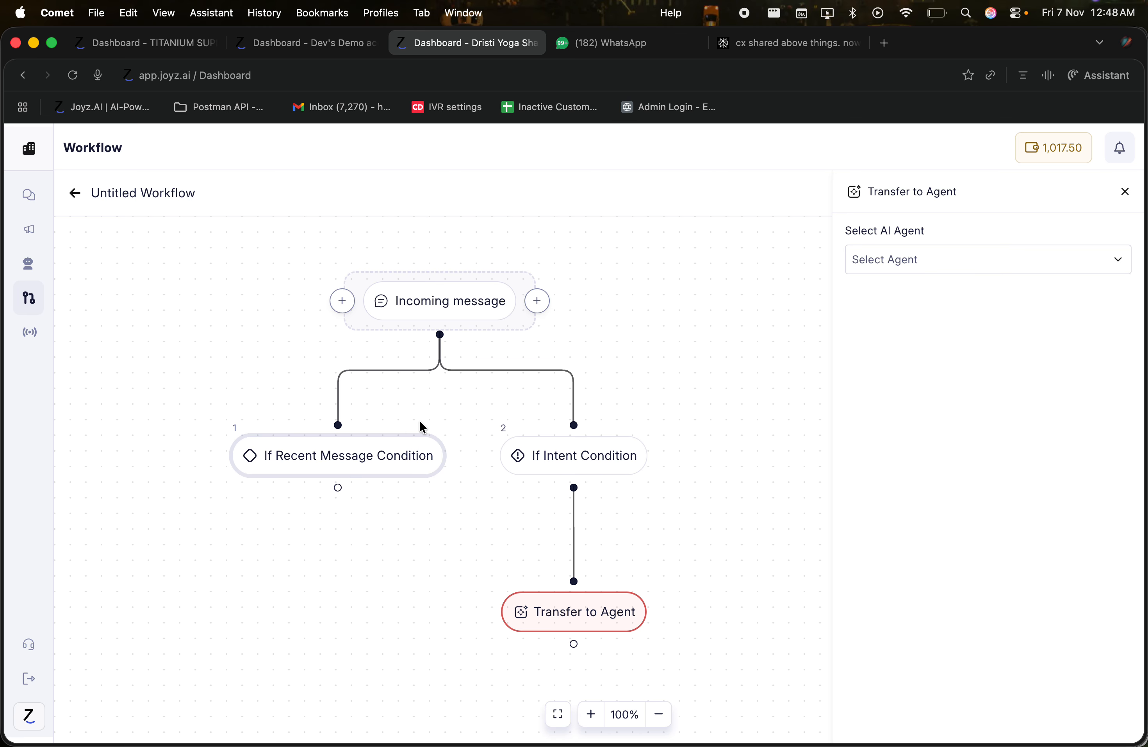
{"action": "left_click", "coordinate": [432, 417]}
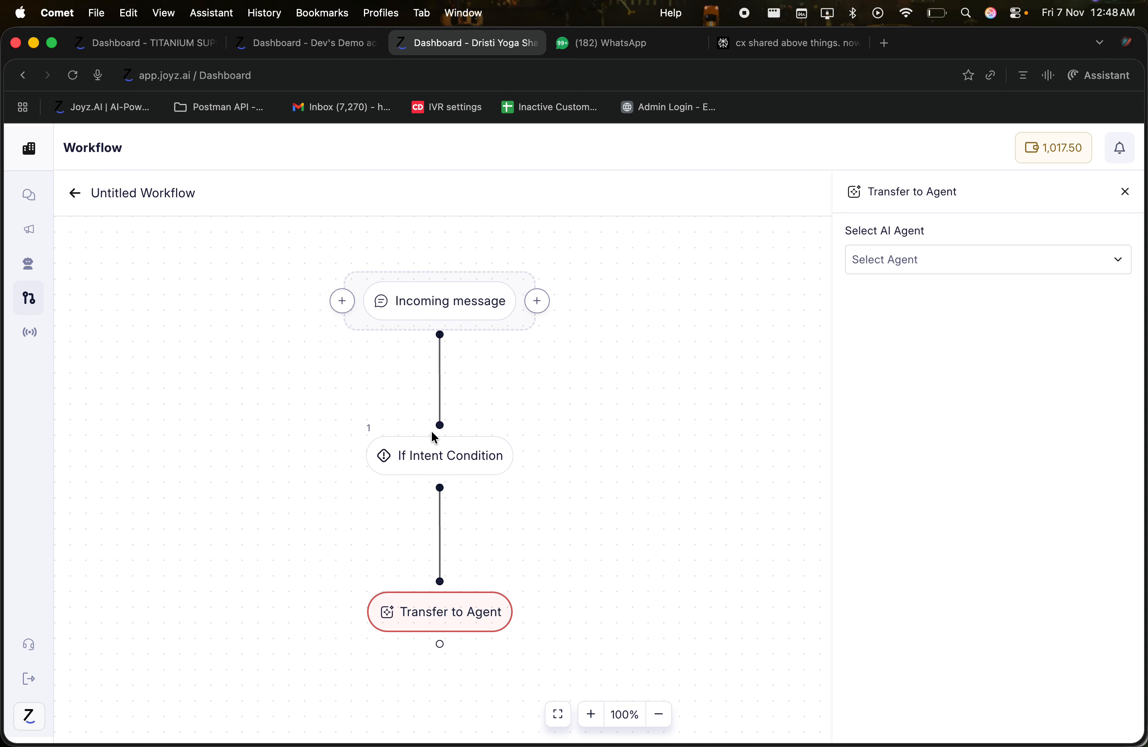
{"action": "mouse_move", "coordinate": [464, 456]}
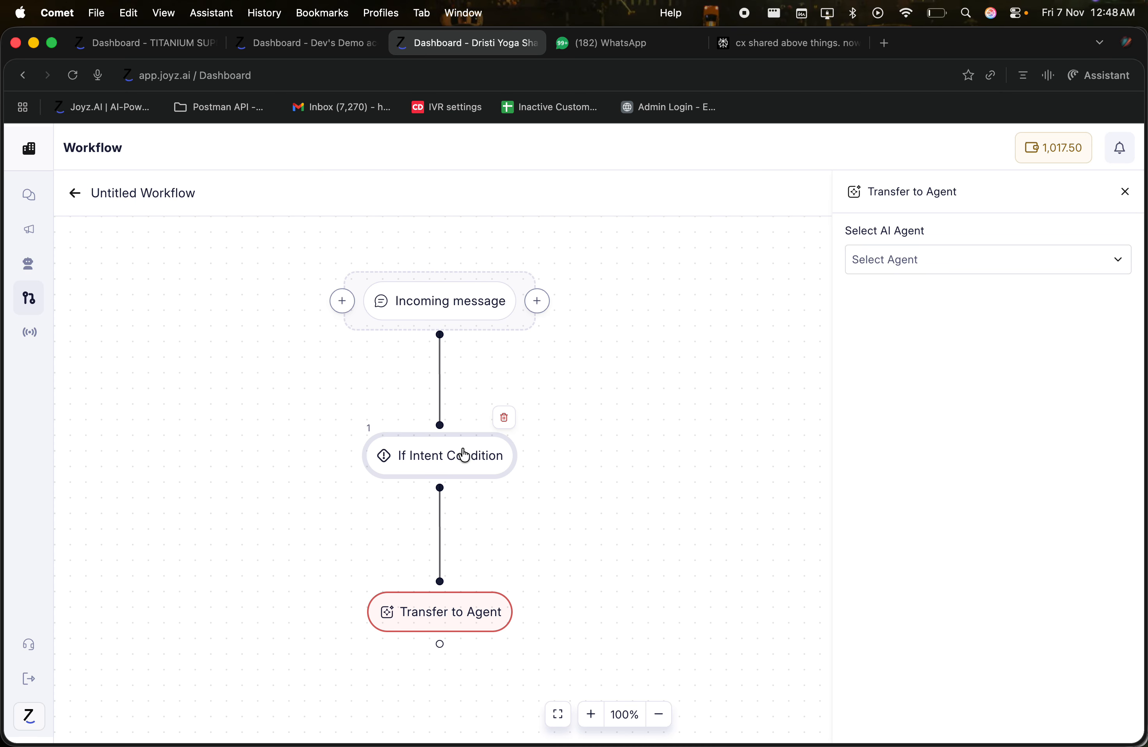
{"action": "left_click", "coordinate": [441, 623]}
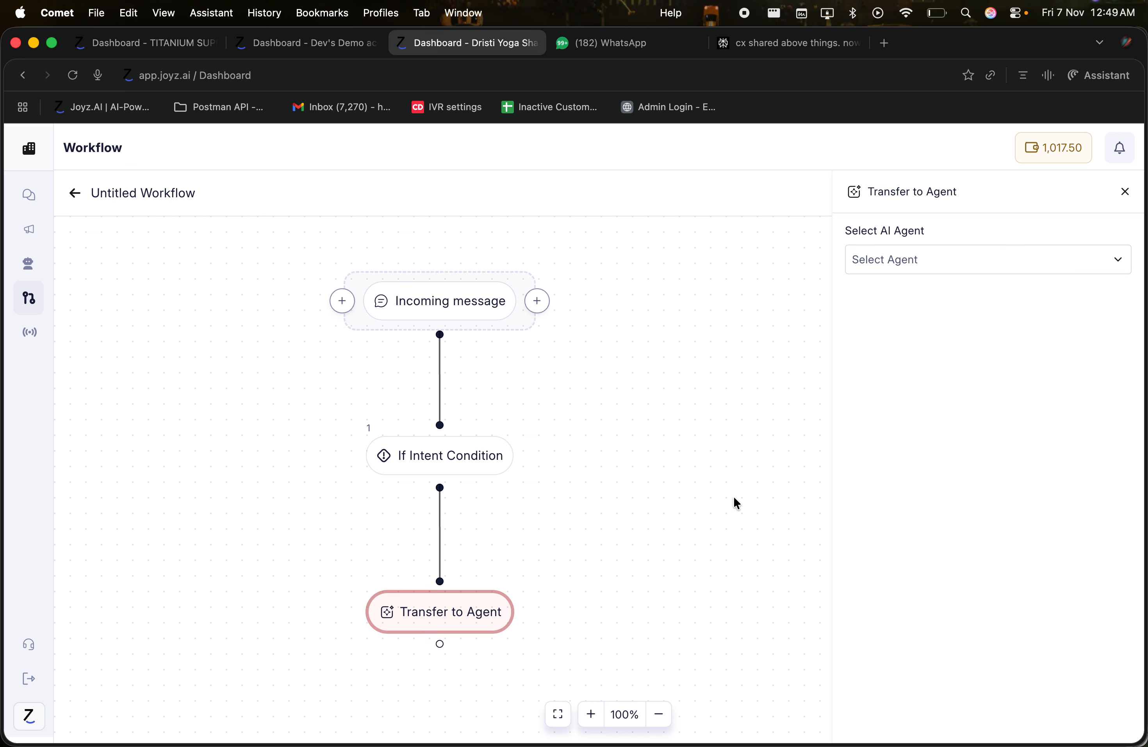
Step: Assign DYS HELP DESK as the Transfer to Agent step's AI agent, reselecting it to confirm
{"action": "left_click", "coordinate": [951, 256]}
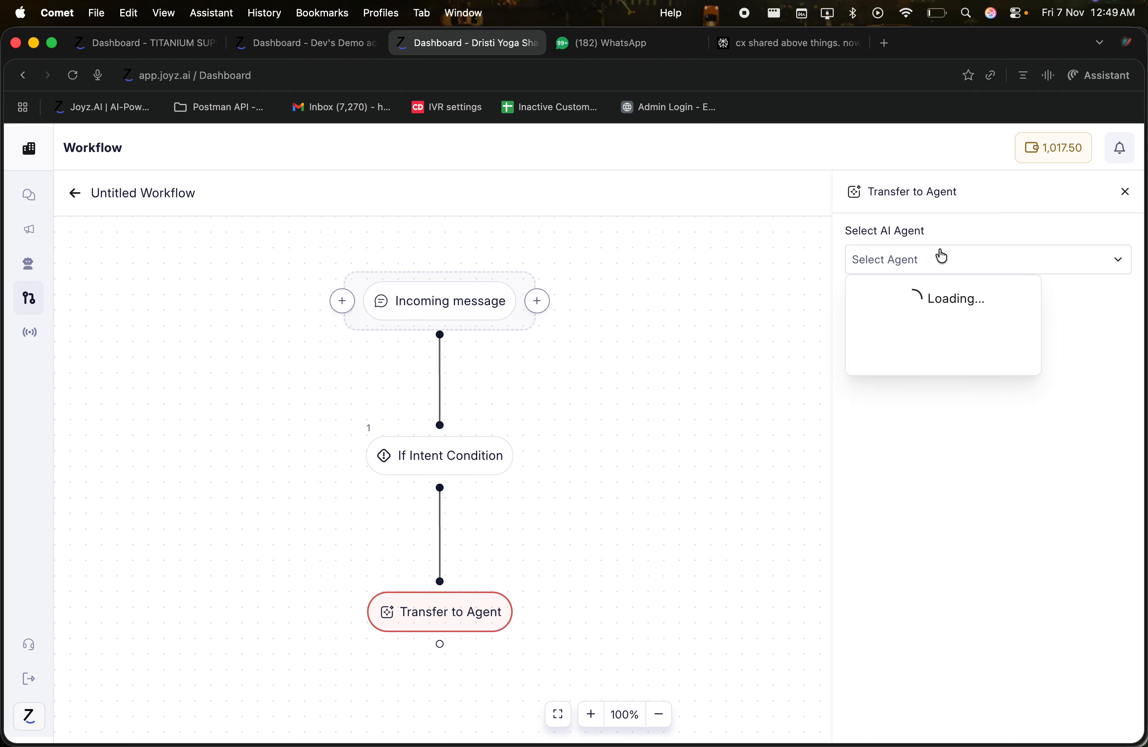
{"action": "left_click", "coordinate": [881, 335]}
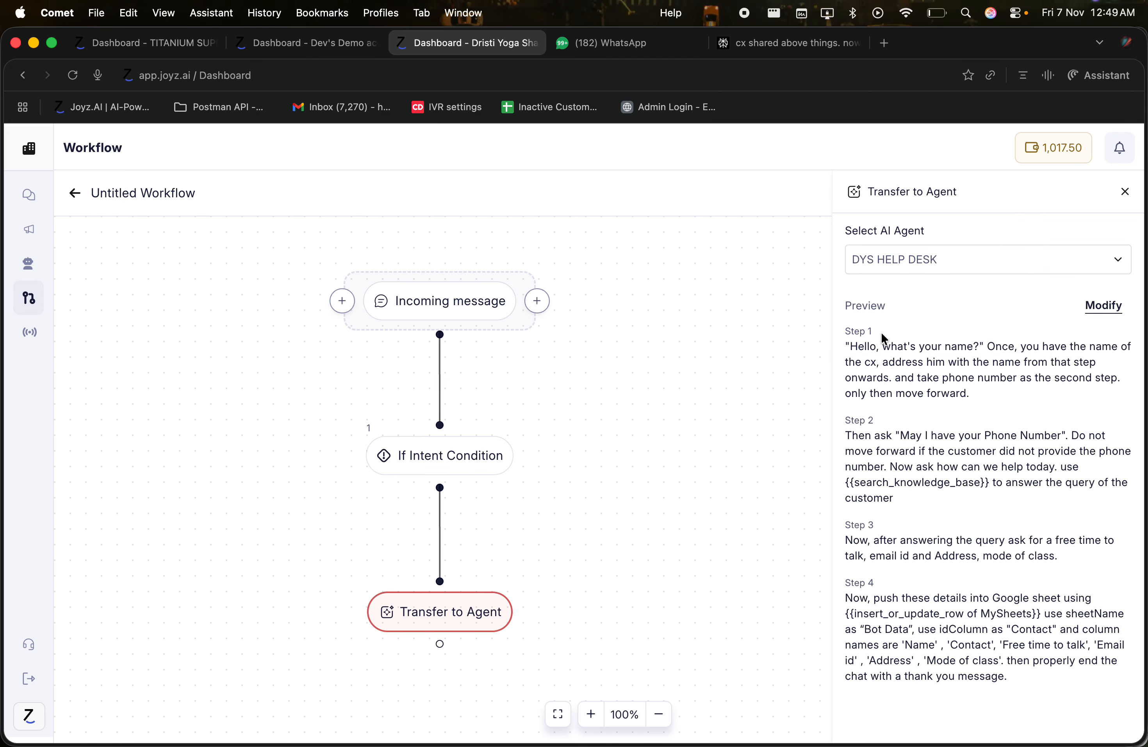
{"action": "left_click_drag", "start_coordinate": [850, 346], "coordinate": [1031, 692]}
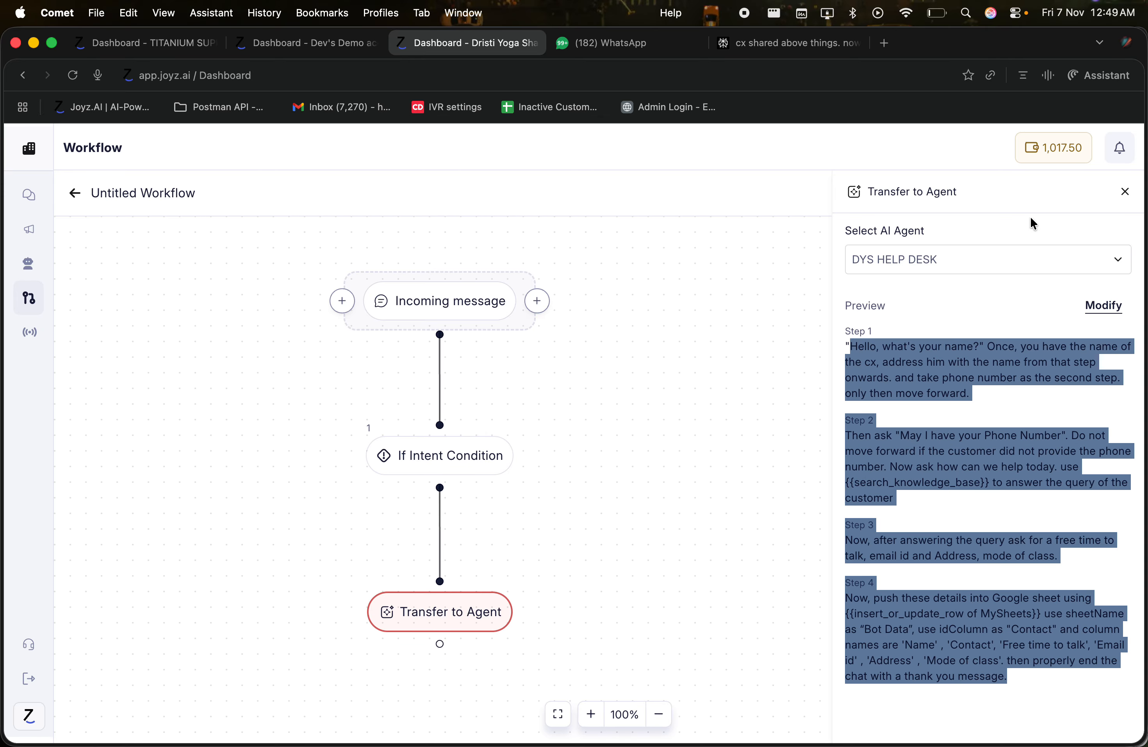
{"action": "left_click", "coordinate": [1125, 192]}
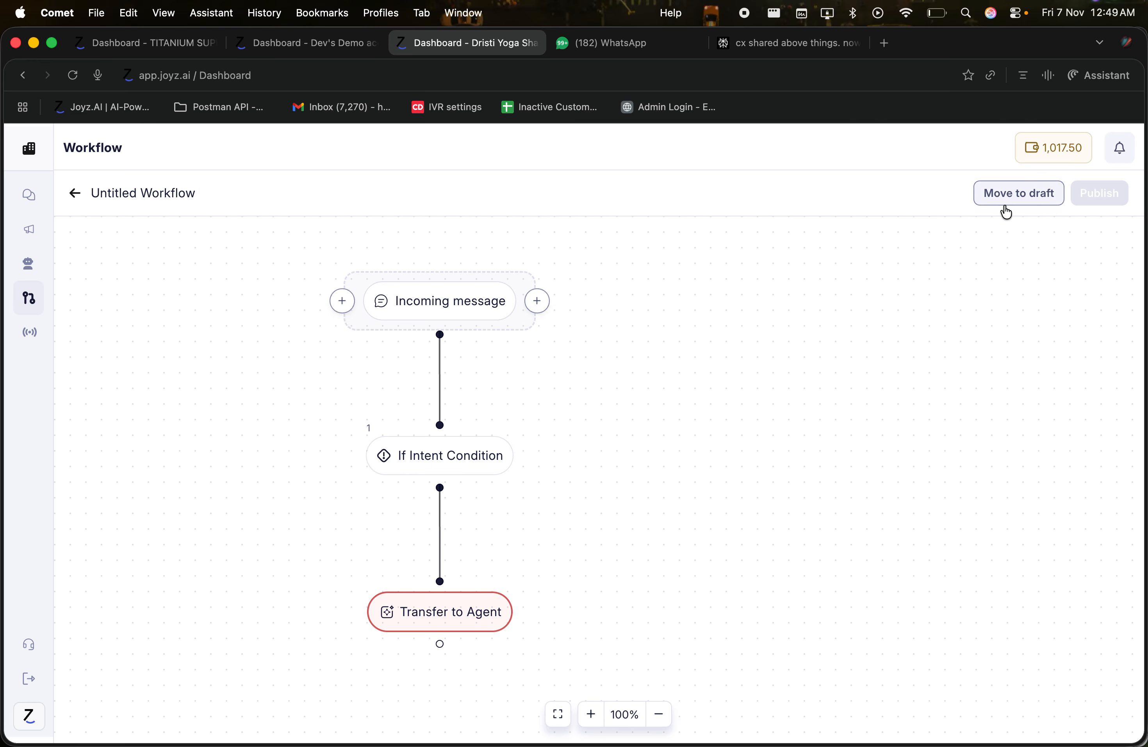
{"action": "left_click", "coordinate": [445, 616]}
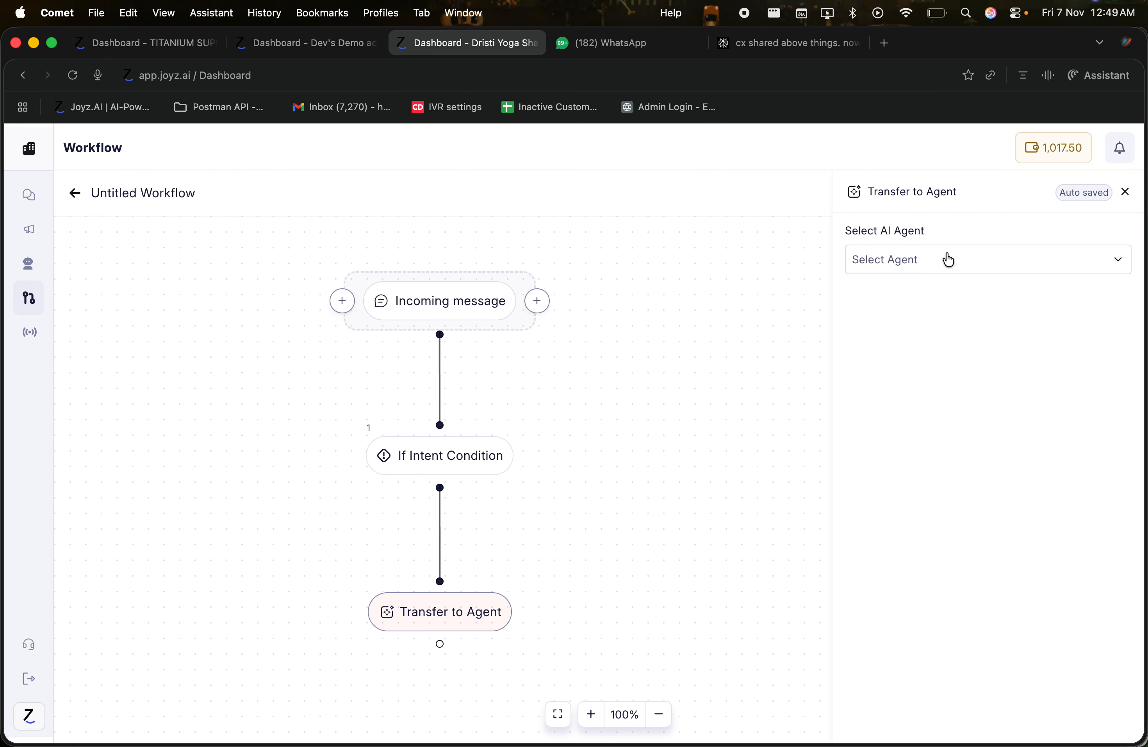
{"action": "left_click", "coordinate": [933, 259]}
{"action": "left_click", "coordinate": [902, 330]}
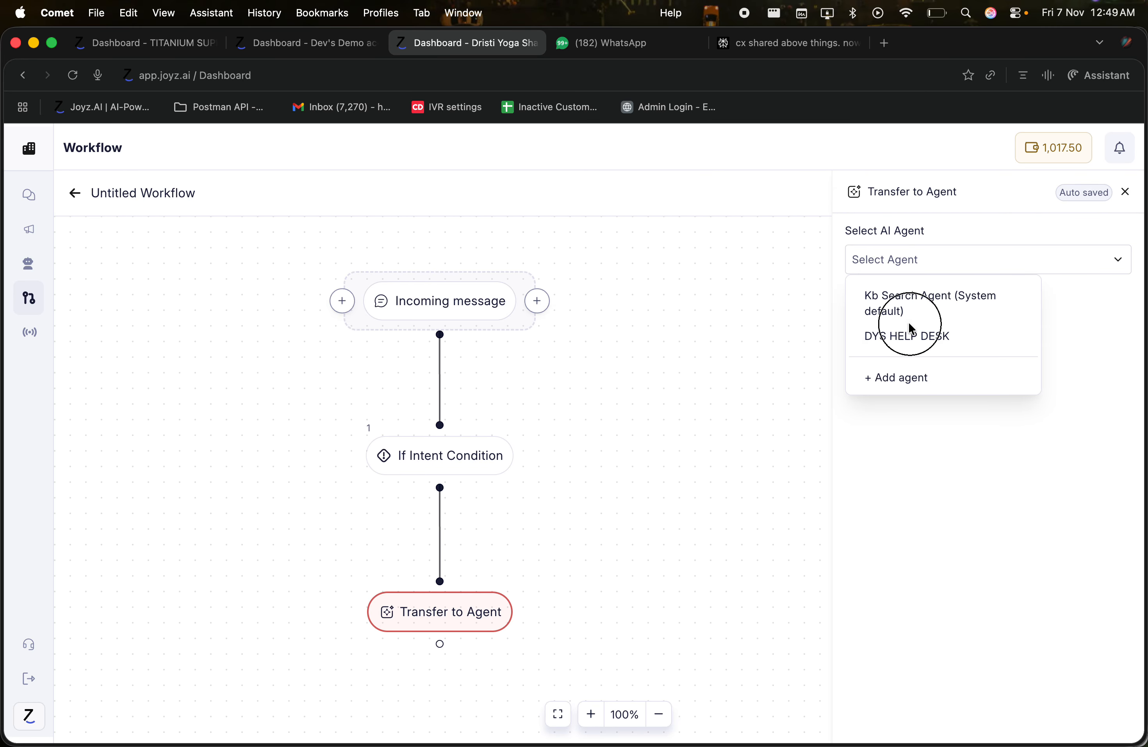
{"action": "left_click", "coordinate": [913, 270]}
{"action": "left_click", "coordinate": [901, 336]}
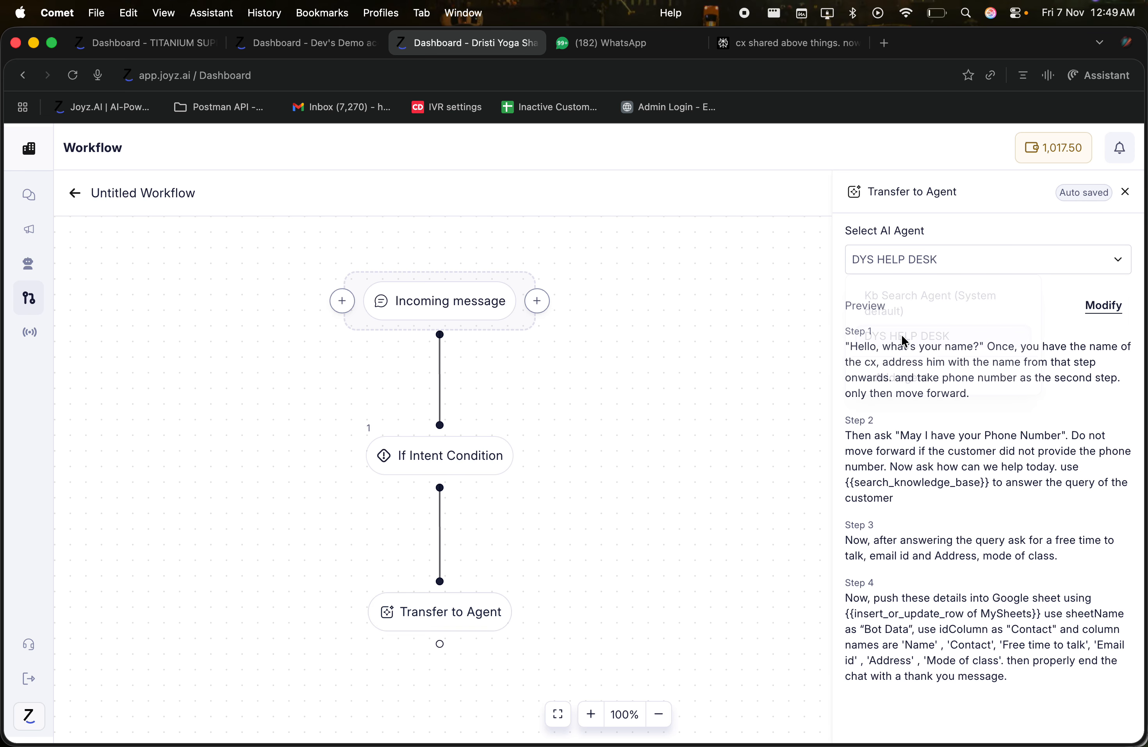
{"action": "left_click", "coordinate": [1125, 192]}
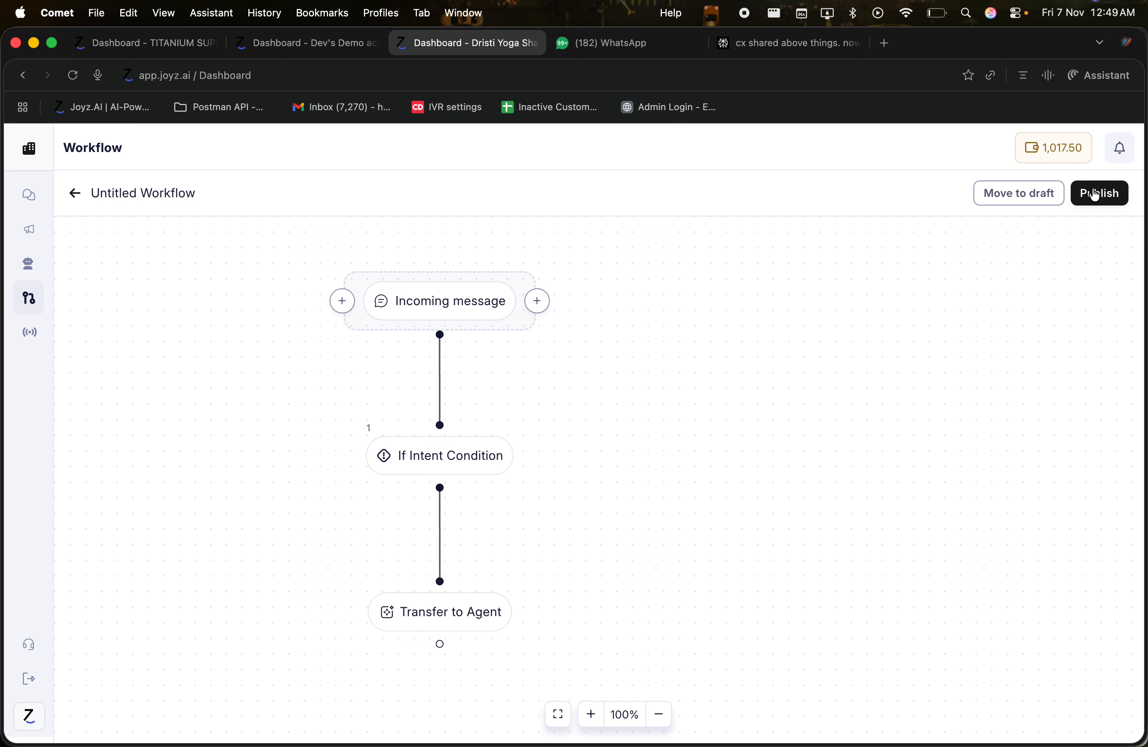
Step: Publish the Untitled Workflow, then unpublish and delete it, and briefly open TEST
{"action": "left_click", "coordinate": [1095, 195]}
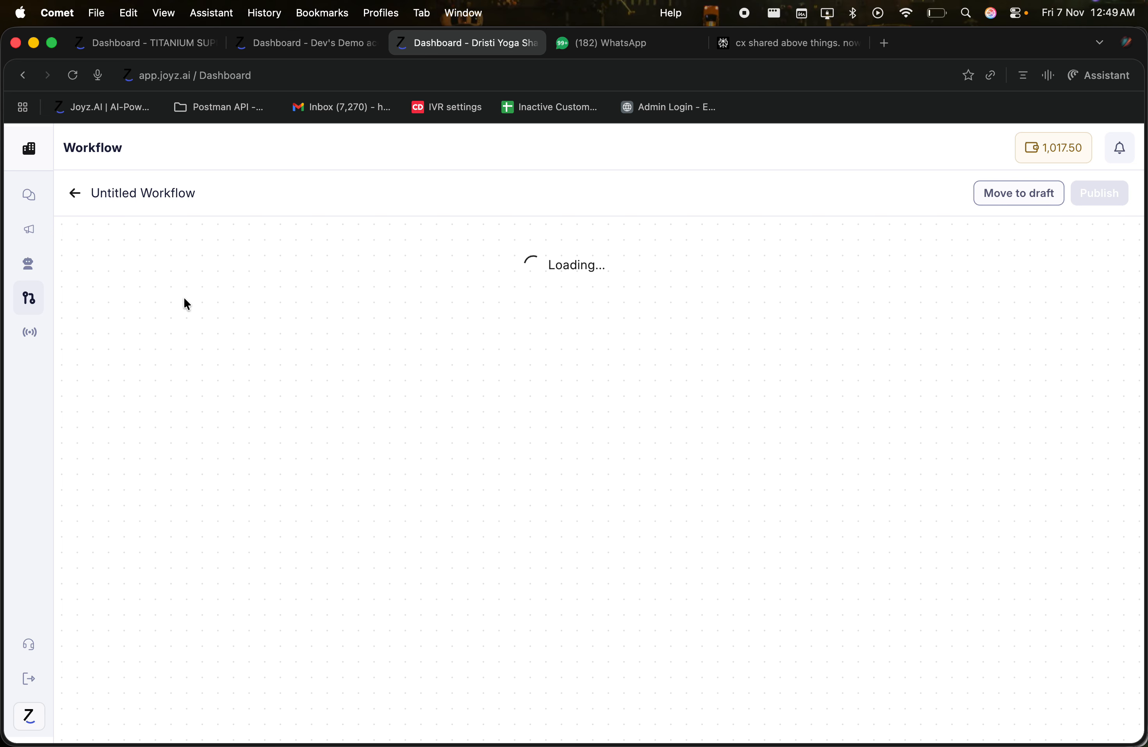
{"action": "left_click", "coordinate": [74, 193]}
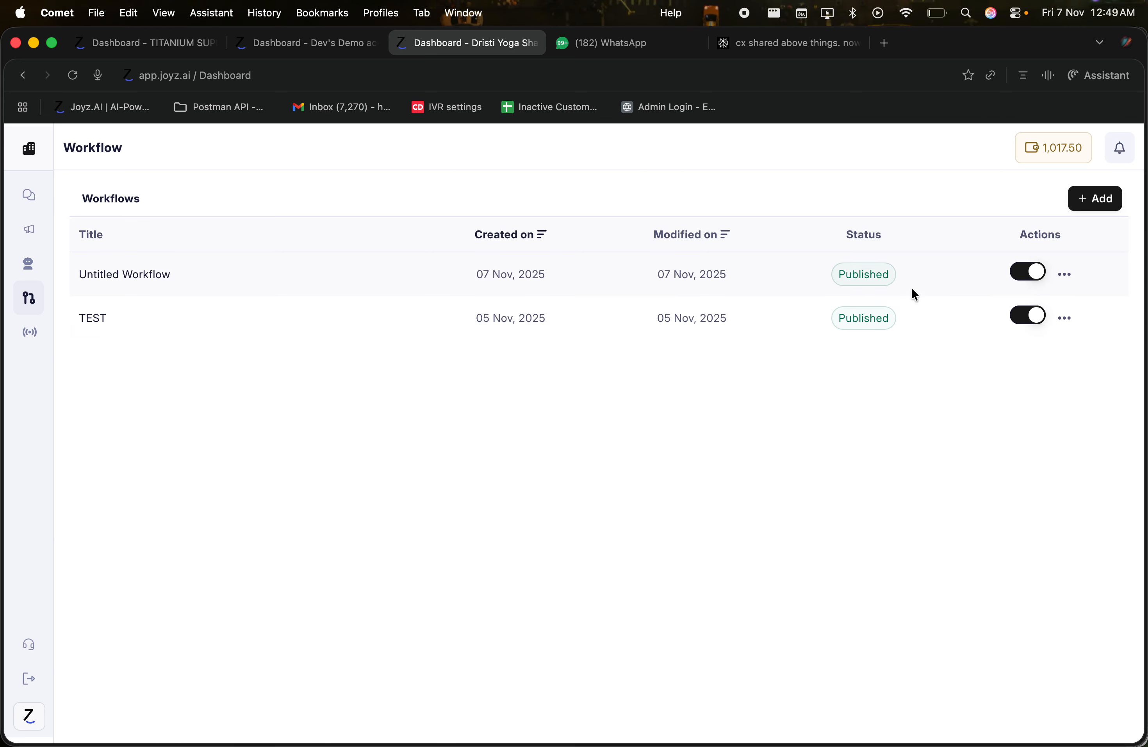
{"action": "left_click", "coordinate": [1028, 281]}
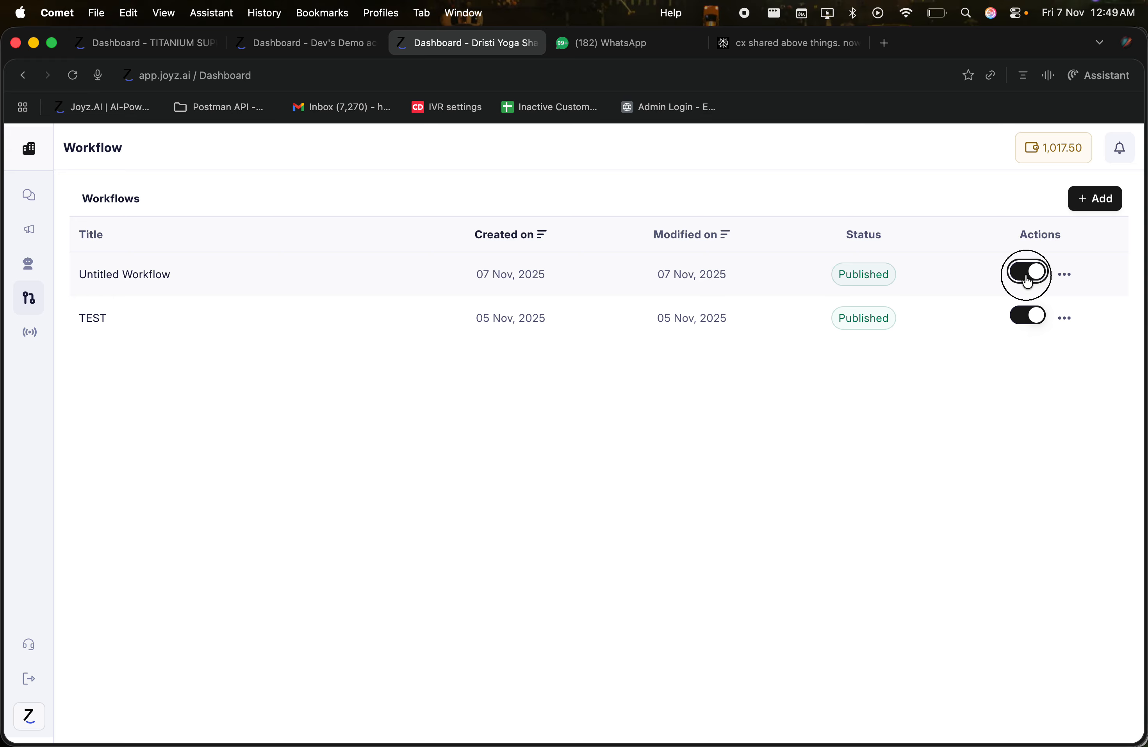
{"action": "left_click", "coordinate": [1066, 277]}
{"action": "left_click", "coordinate": [1086, 305]}
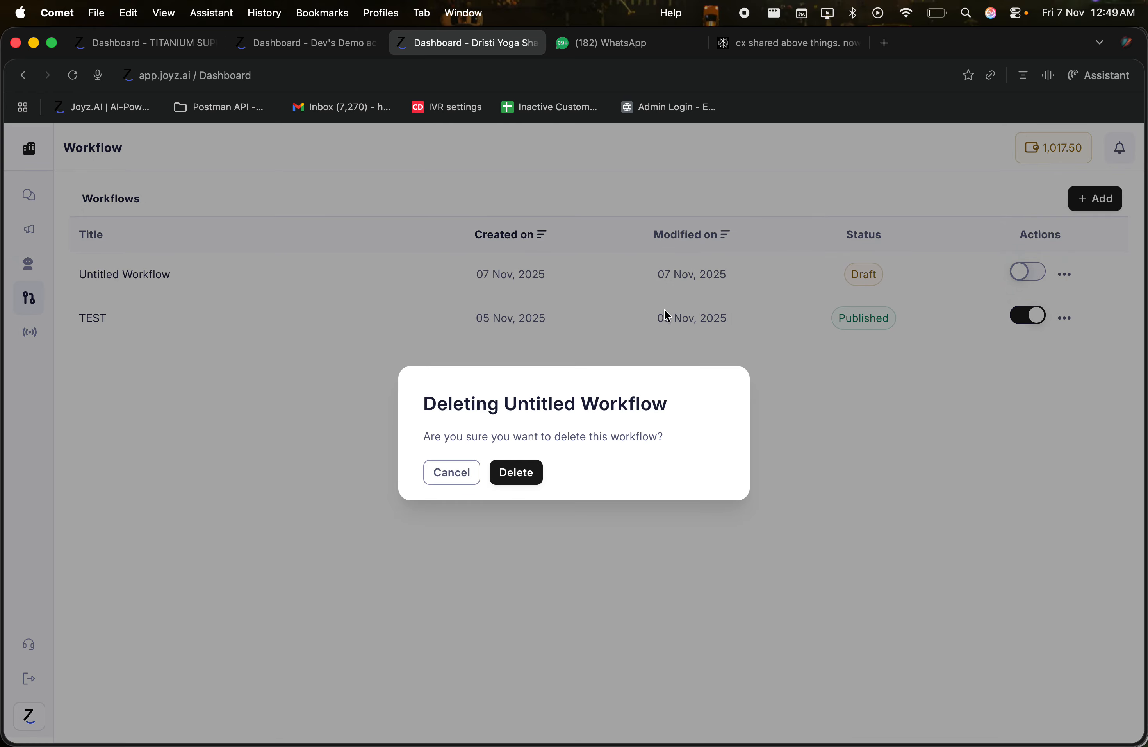
{"action": "left_click", "coordinate": [531, 479]}
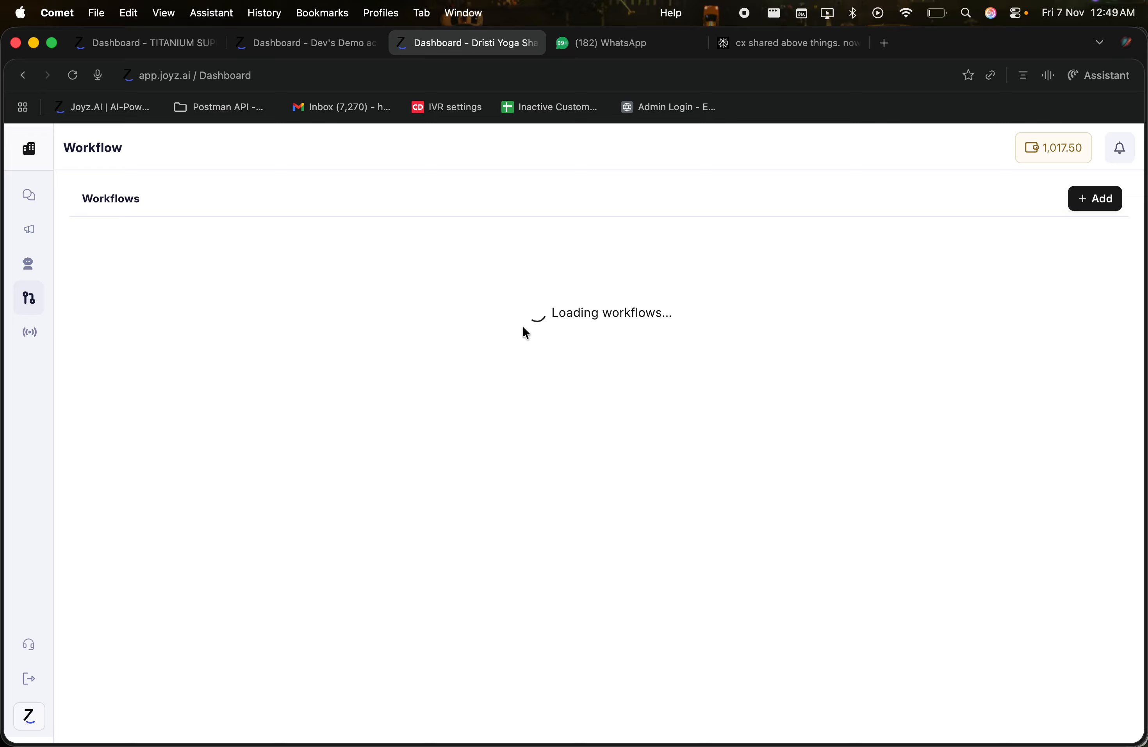
{"action": "left_click", "coordinate": [102, 275]}
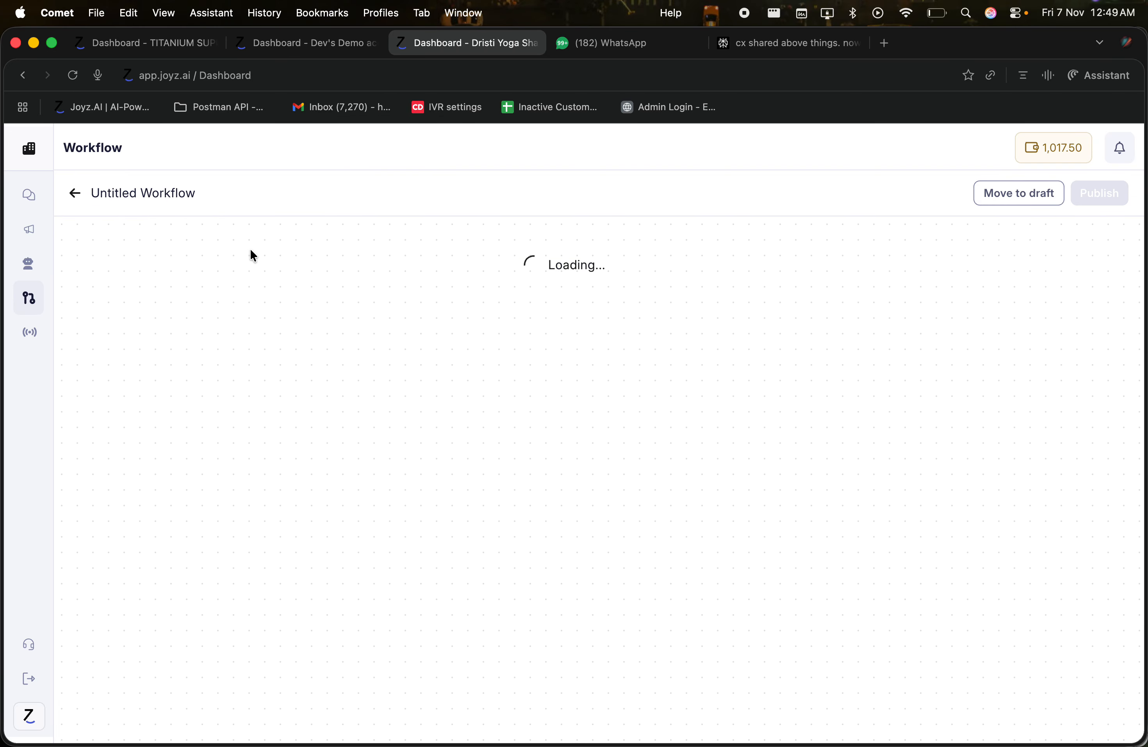
{"action": "left_click", "coordinate": [78, 193]}
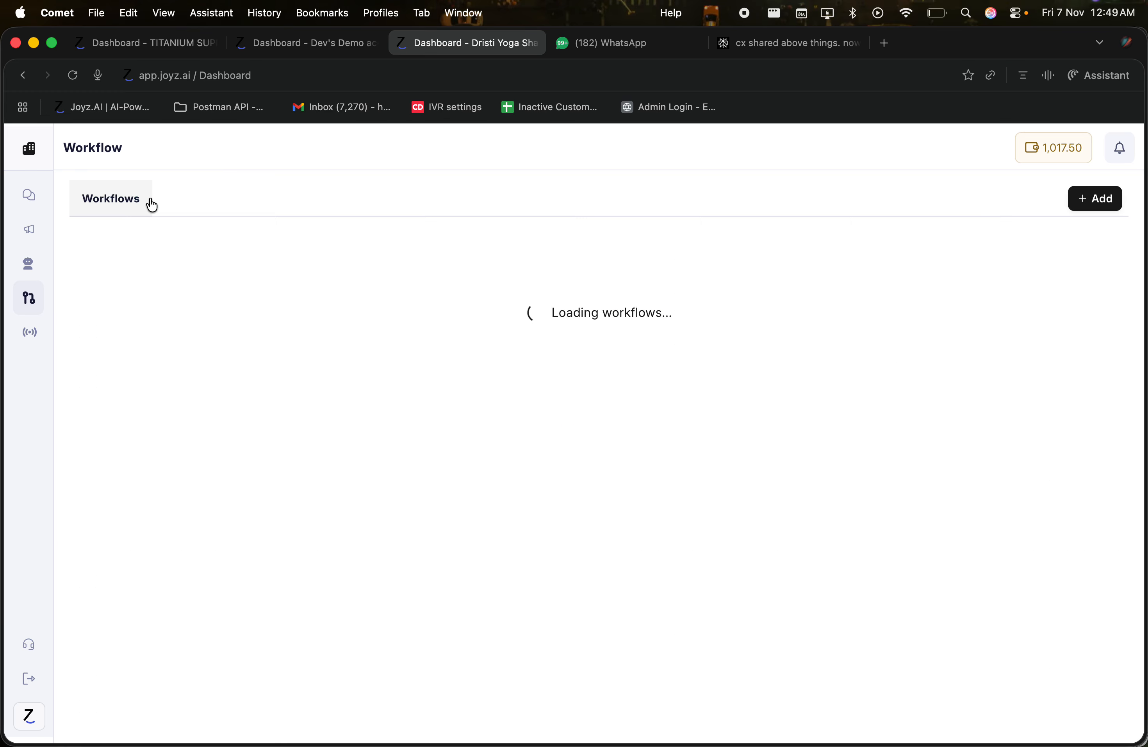
Step: Create a new workflow with an Incoming message trigger and list the actions available after it
{"action": "left_click", "coordinate": [1106, 198]}
{"action": "left_click", "coordinate": [600, 402]}
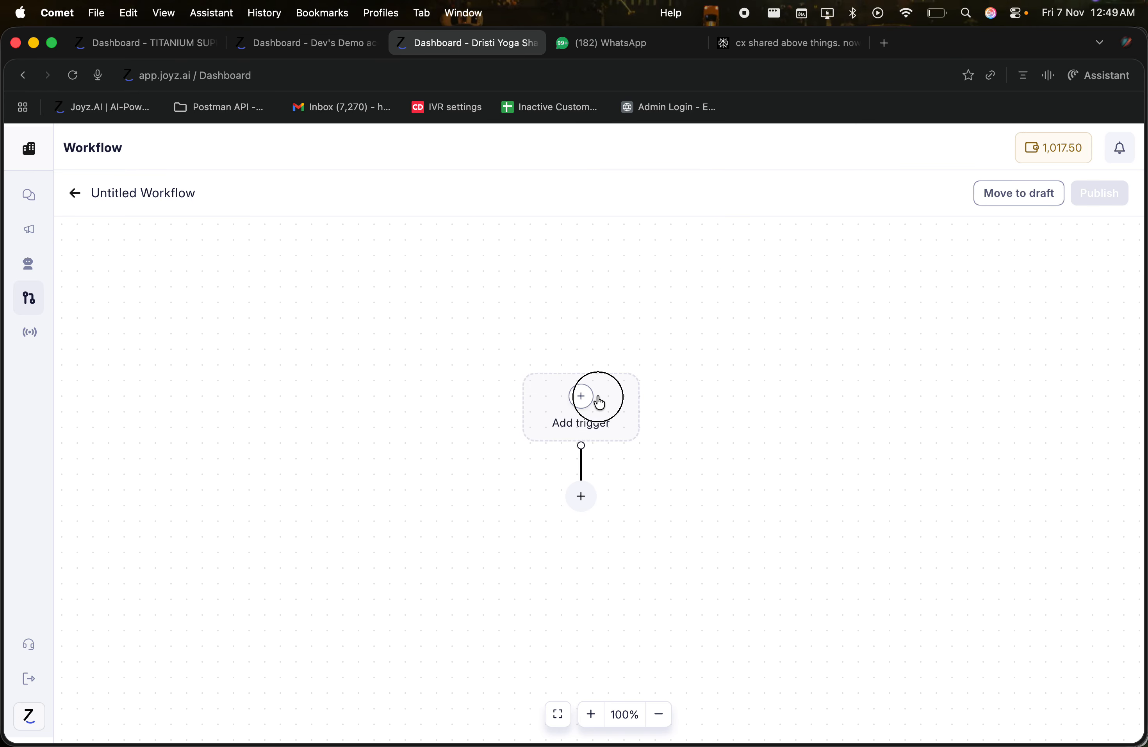
{"action": "left_click", "coordinate": [600, 610]}
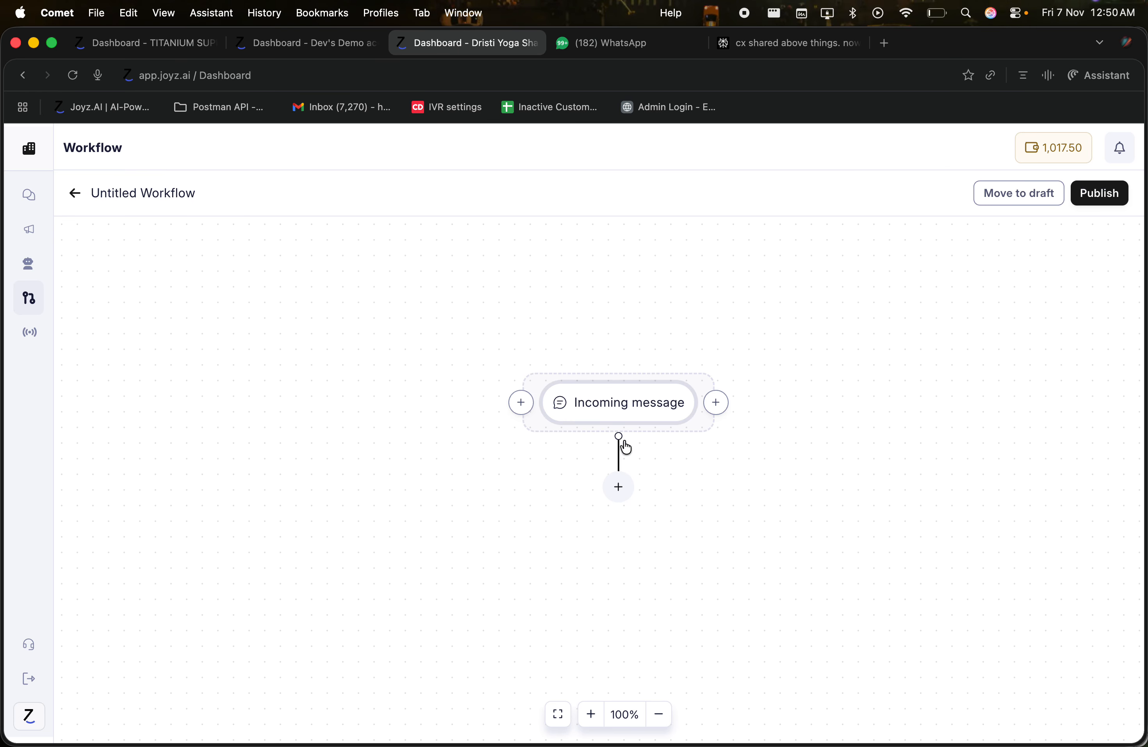
{"action": "left_click", "coordinate": [615, 484]}
{"action": "left_click", "coordinate": [721, 231]}
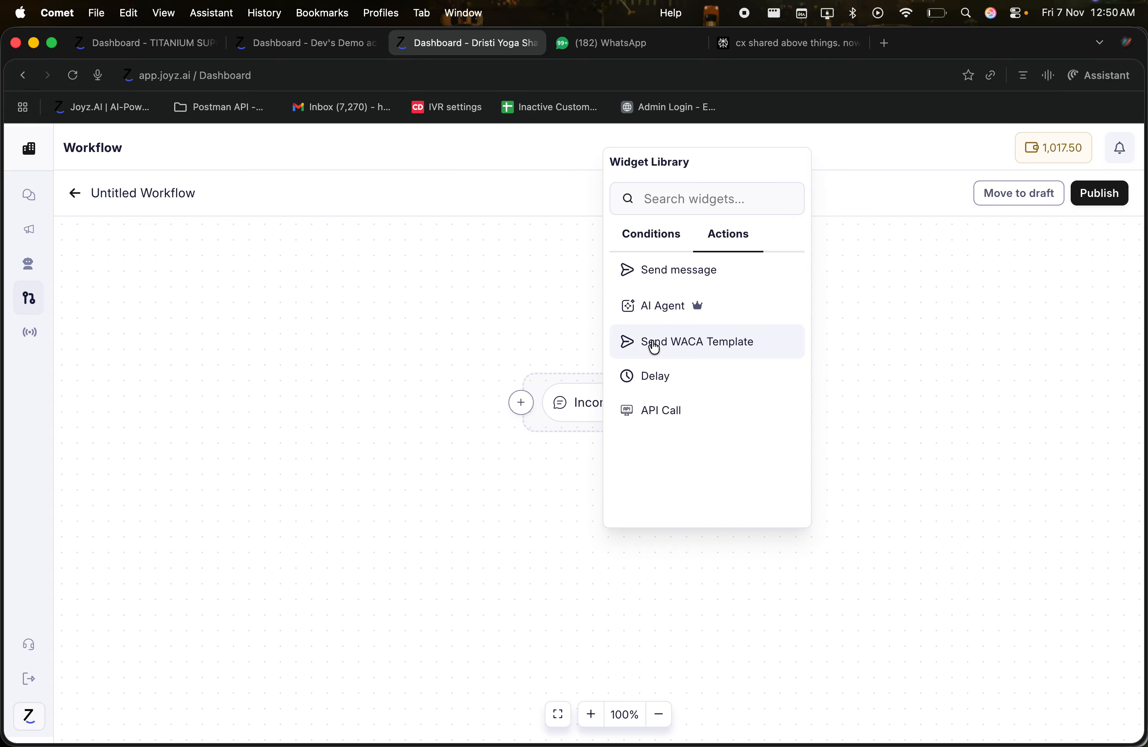
Step: Add a Send WACA Template step after the trigger and find its template picker shows No templates found
{"action": "left_click", "coordinate": [674, 349]}
{"action": "left_click", "coordinate": [615, 563]}
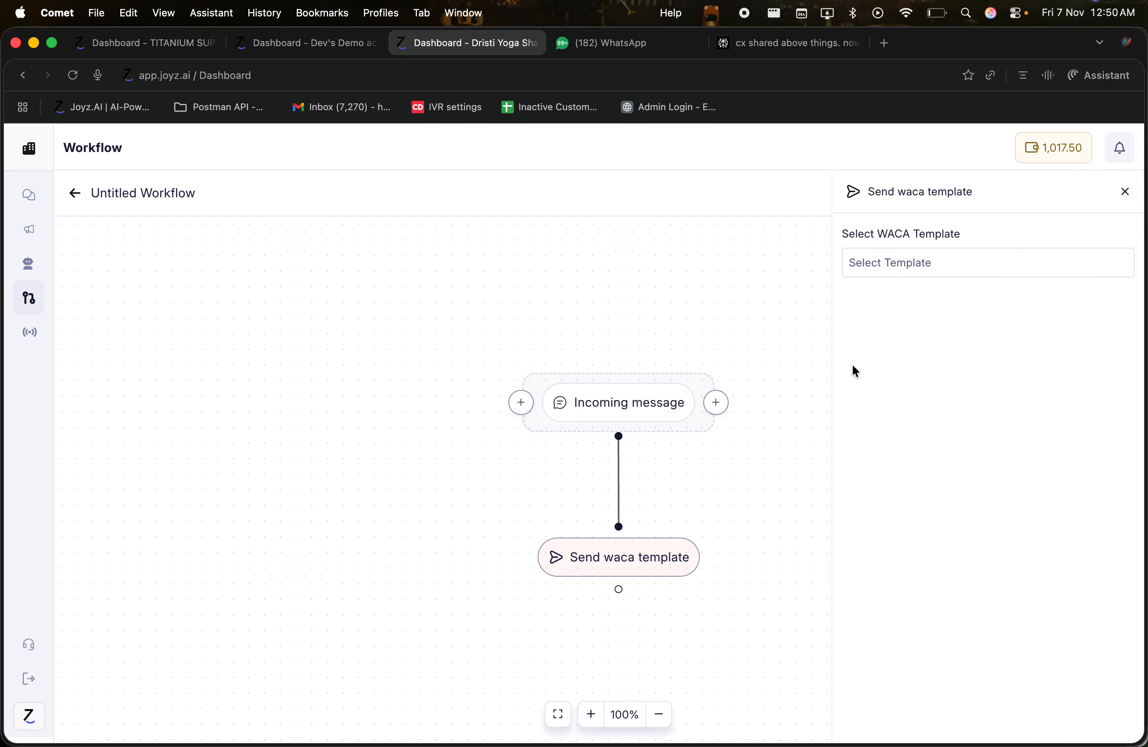
{"action": "left_click", "coordinate": [888, 276]}
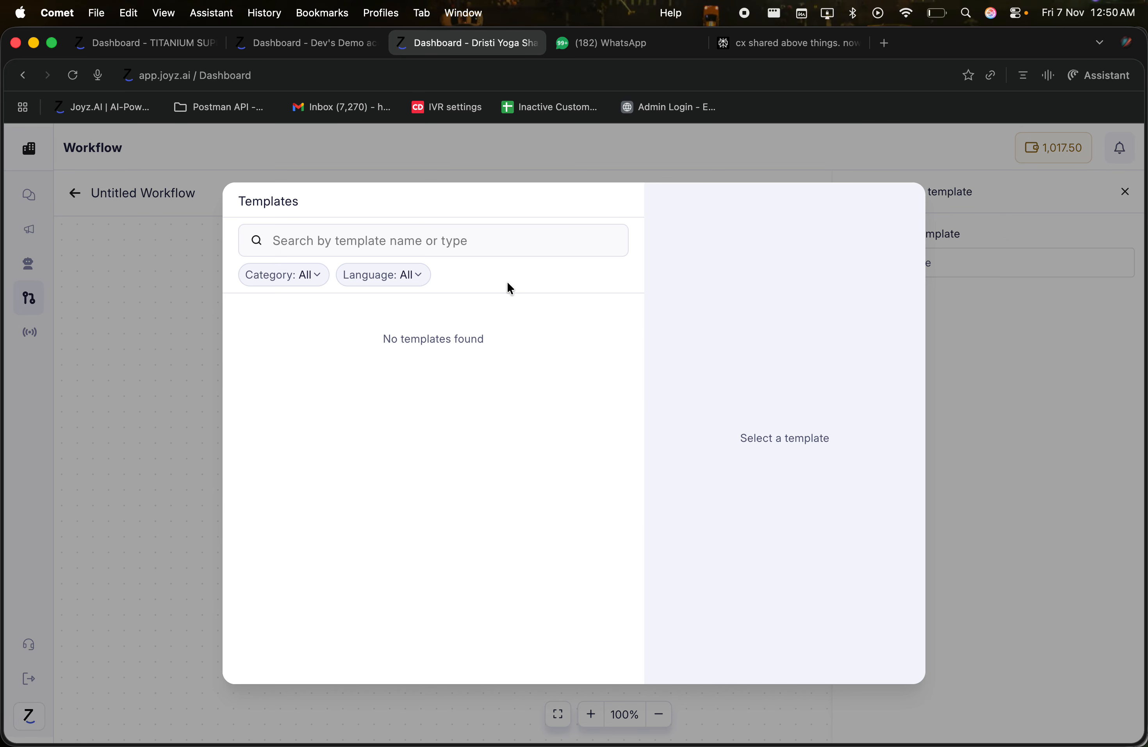
{"action": "left_click", "coordinate": [386, 237]}
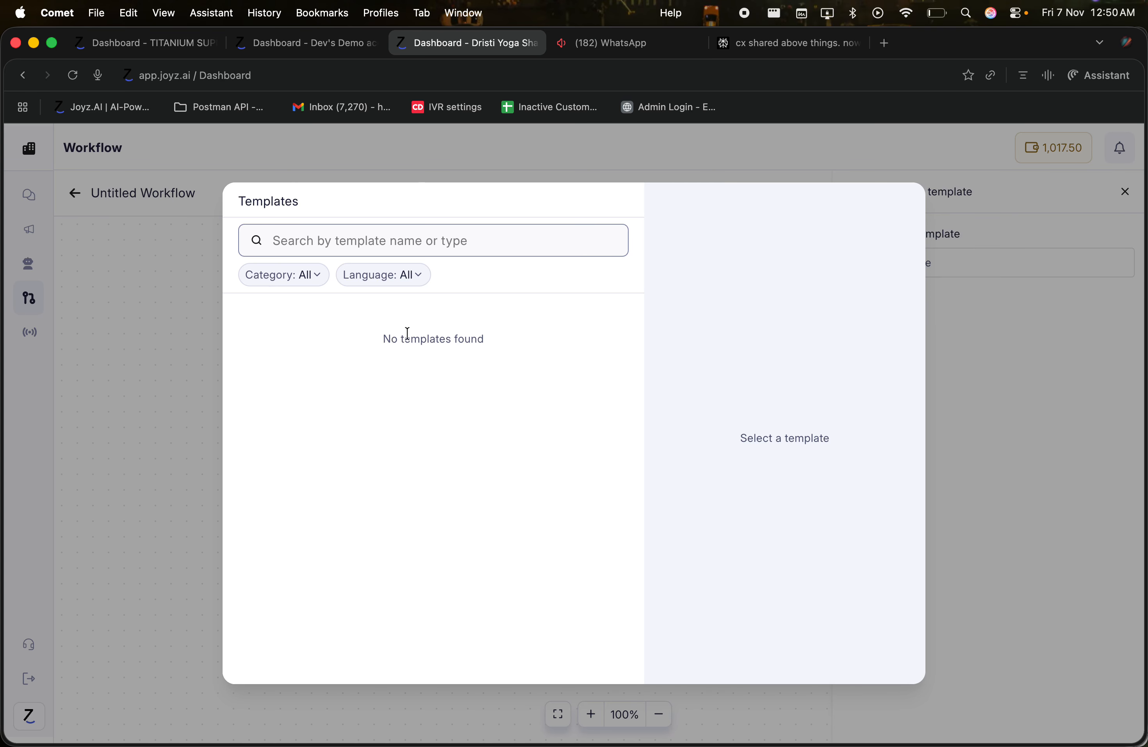
{"action": "left_click", "coordinate": [390, 339]}
{"action": "left_click_drag", "start_coordinate": [389, 338], "coordinate": [506, 354]}
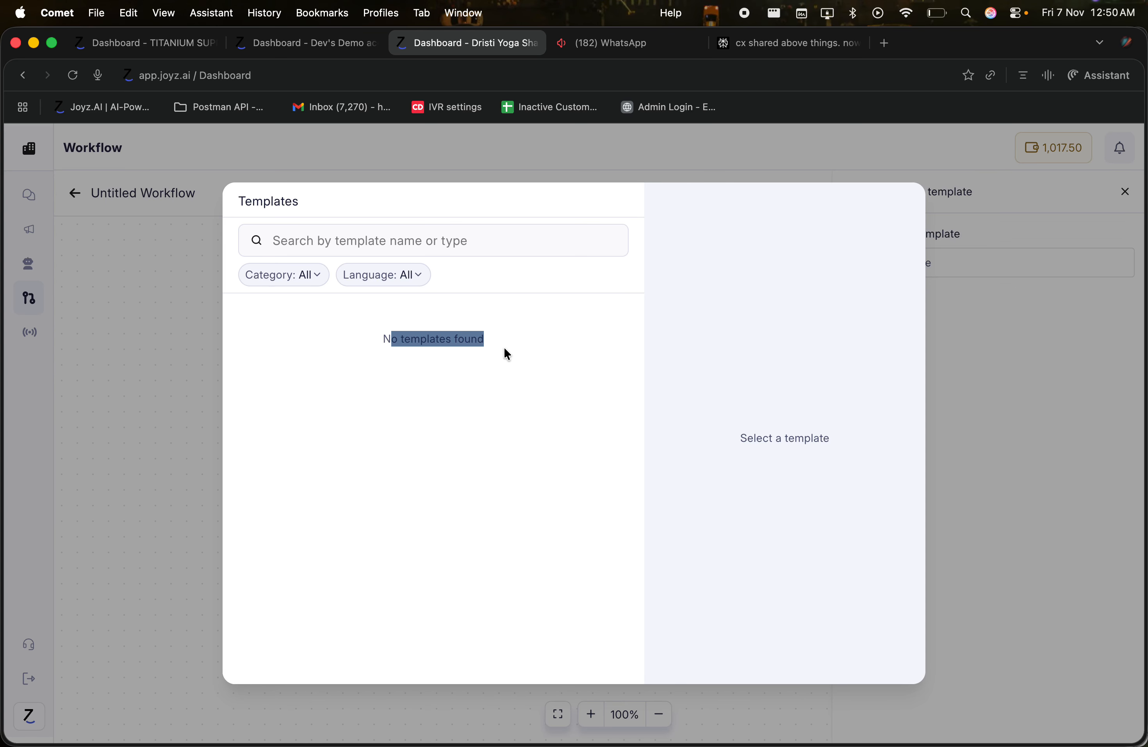
Step: Close the template picker and settings, then delete the Send WACA Template step
{"action": "left_click", "coordinate": [546, 174]}
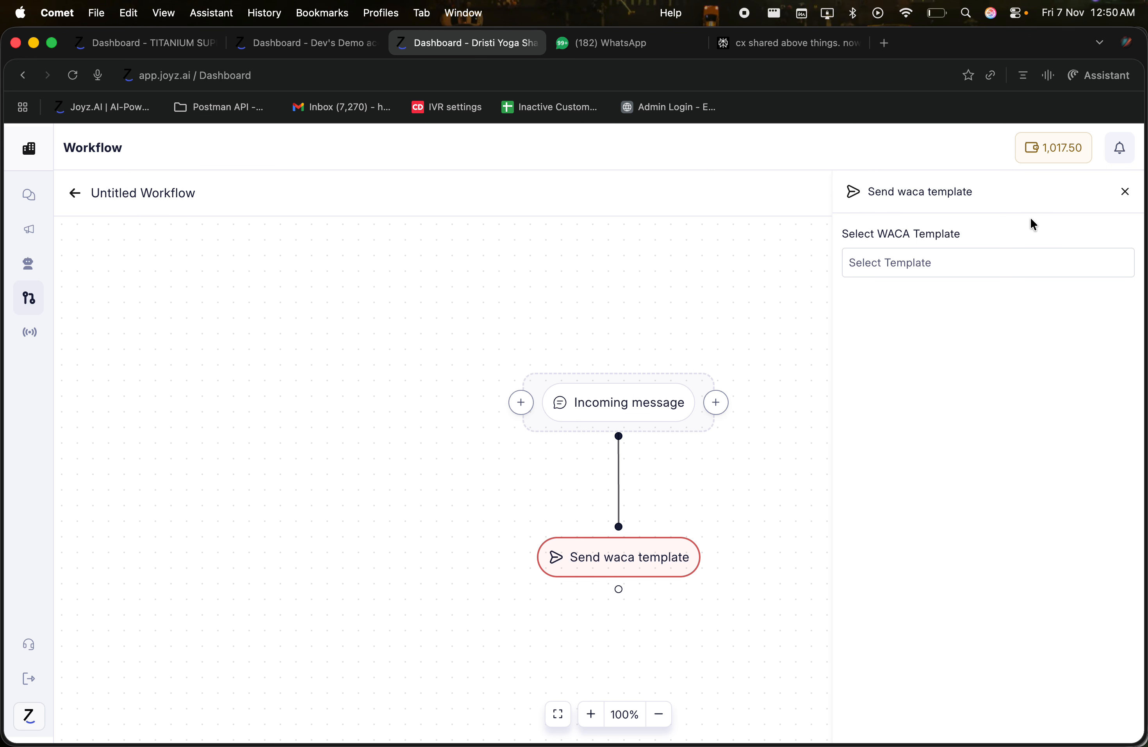
{"action": "left_click", "coordinate": [1125, 191]}
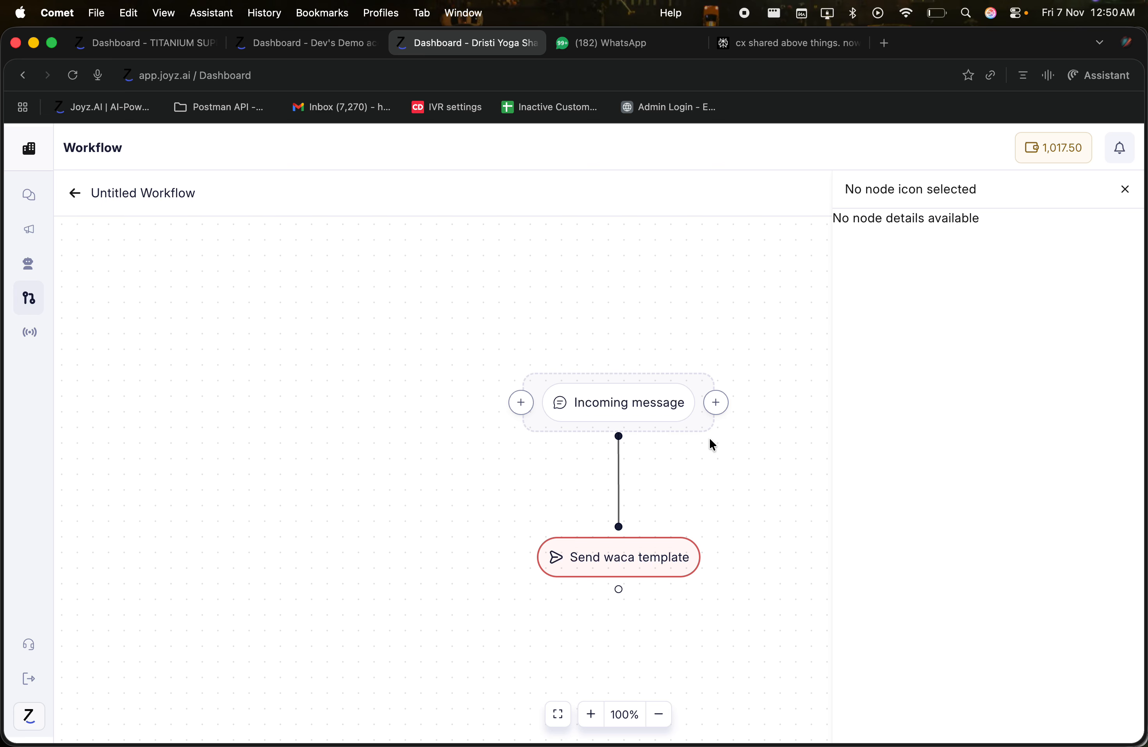
{"action": "left_click", "coordinate": [608, 567]}
{"action": "left_click", "coordinate": [688, 520]}
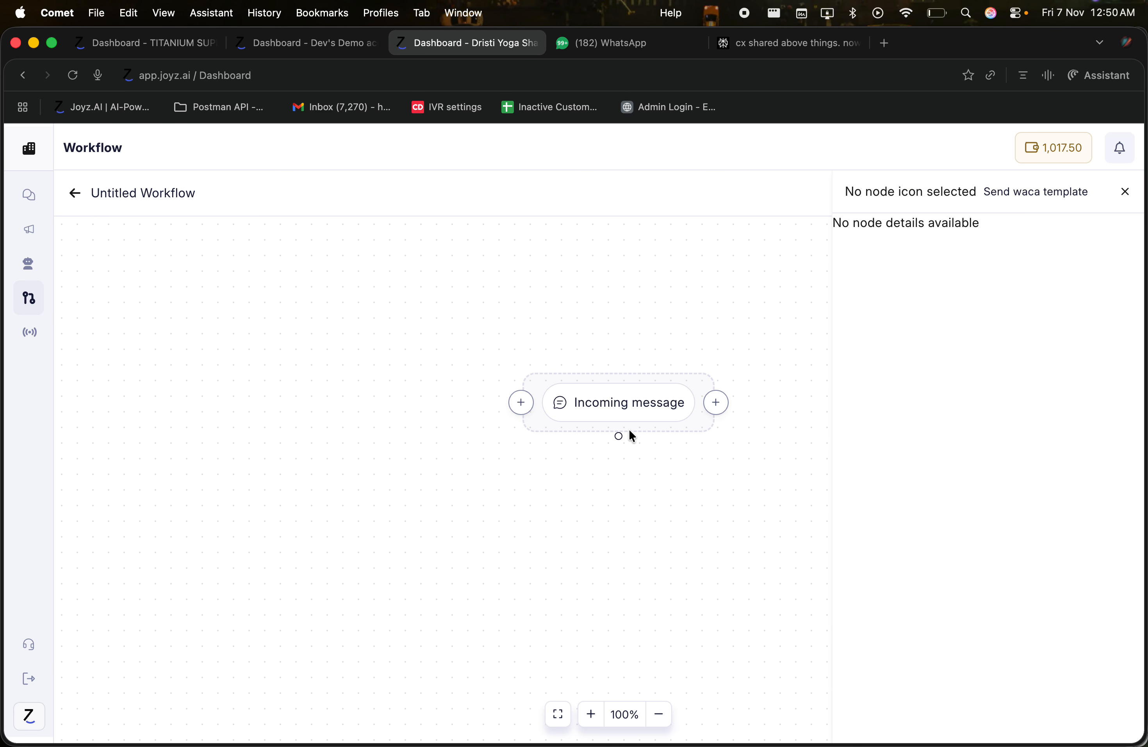
Step: Add a Delay step below the Incoming message trigger
{"action": "left_click_drag", "start_coordinate": [619, 435], "coordinate": [616, 474]}
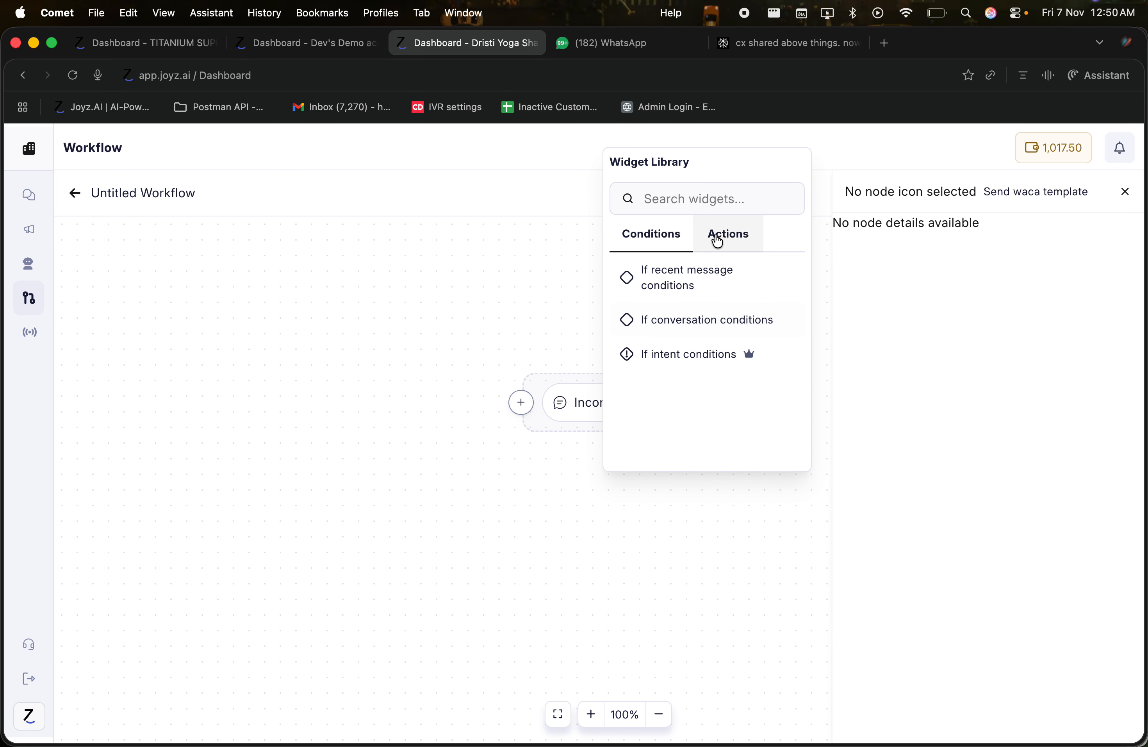
{"action": "left_click", "coordinate": [718, 237]}
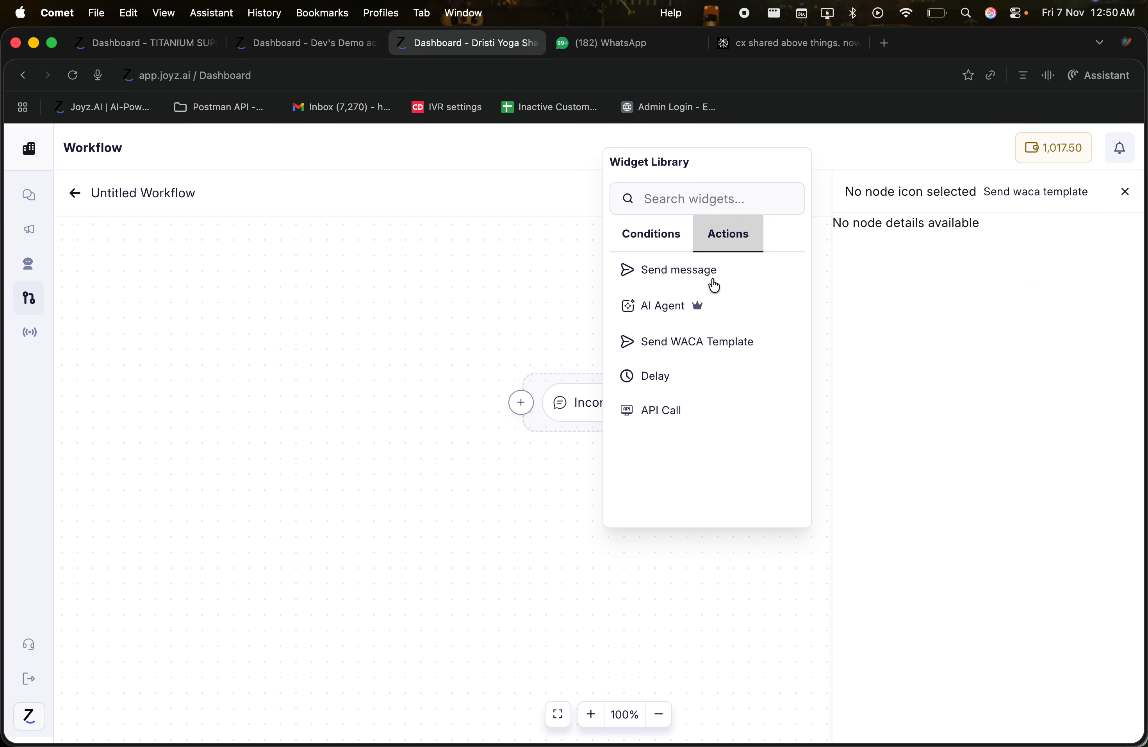
{"action": "left_click", "coordinate": [669, 374]}
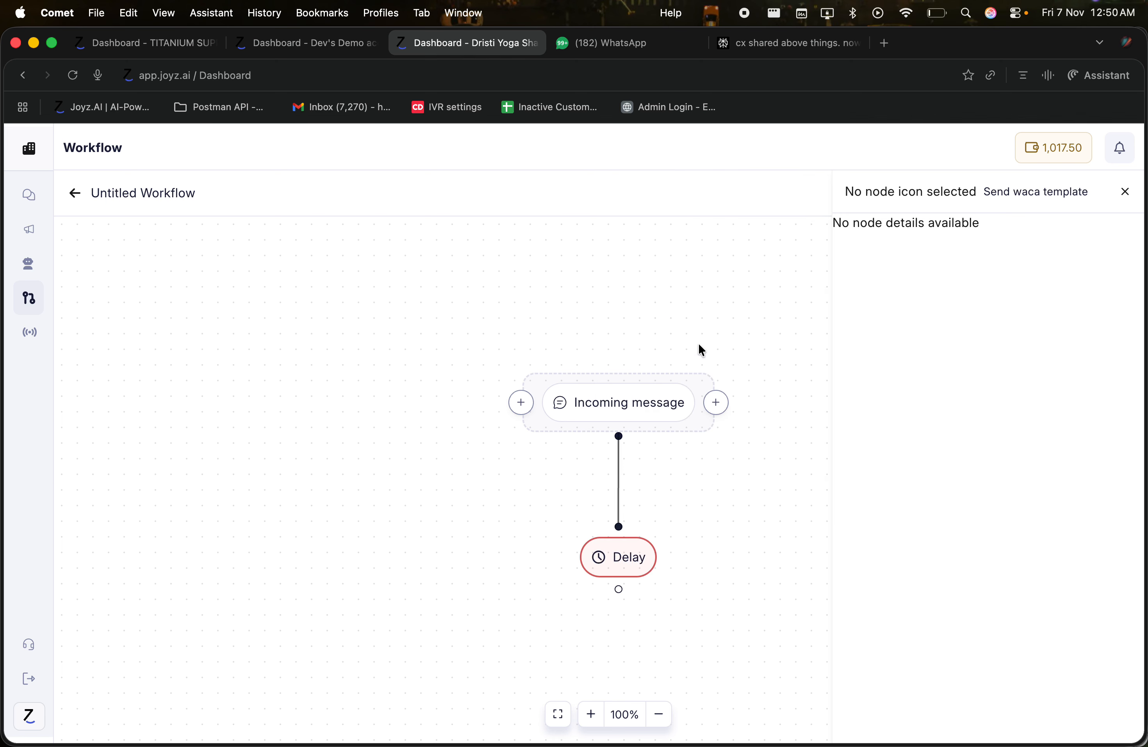
{"action": "left_click", "coordinate": [1122, 200]}
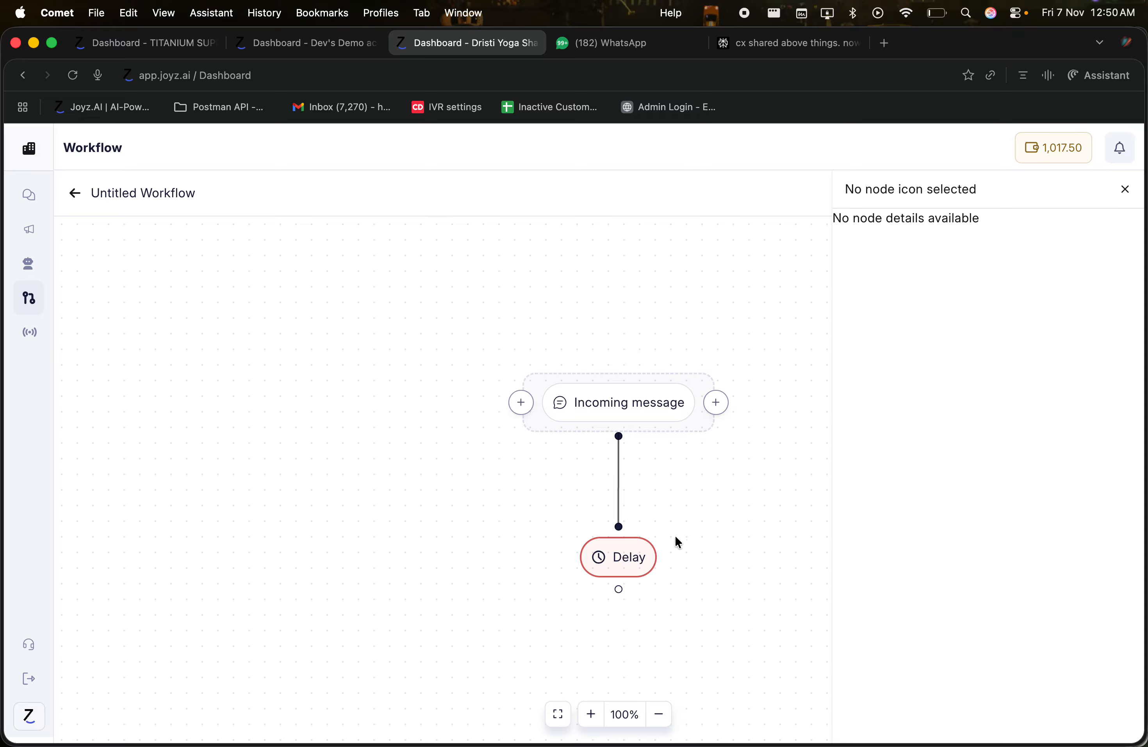
Step: Check the Delay duration field and its Minutes unit, then bring up the actions list below Delay
{"action": "left_click", "coordinate": [628, 558]}
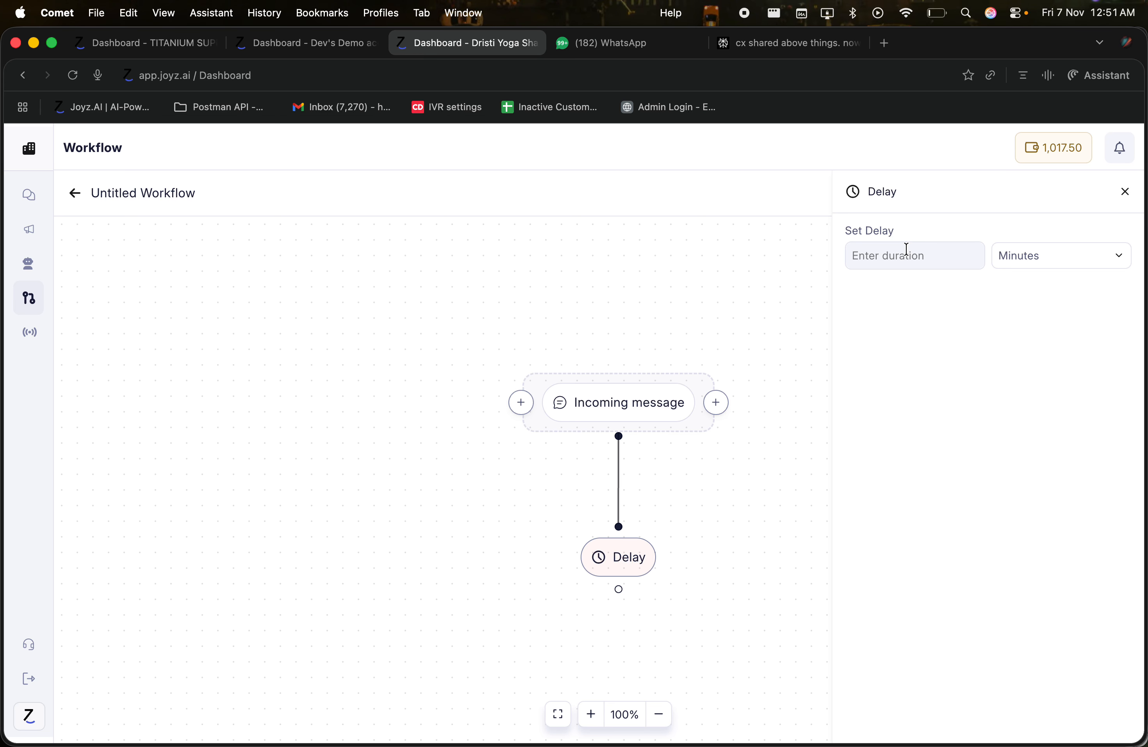
{"action": "left_click", "coordinate": [911, 264]}
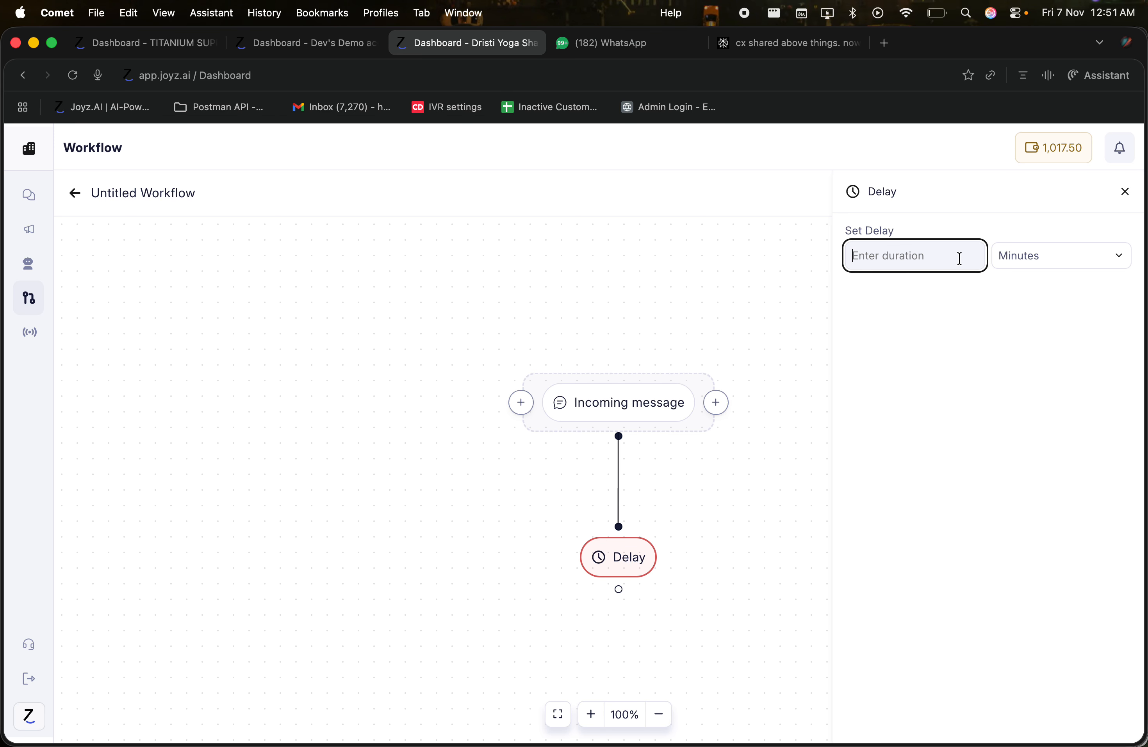
{"action": "left_click", "coordinate": [1020, 262]}
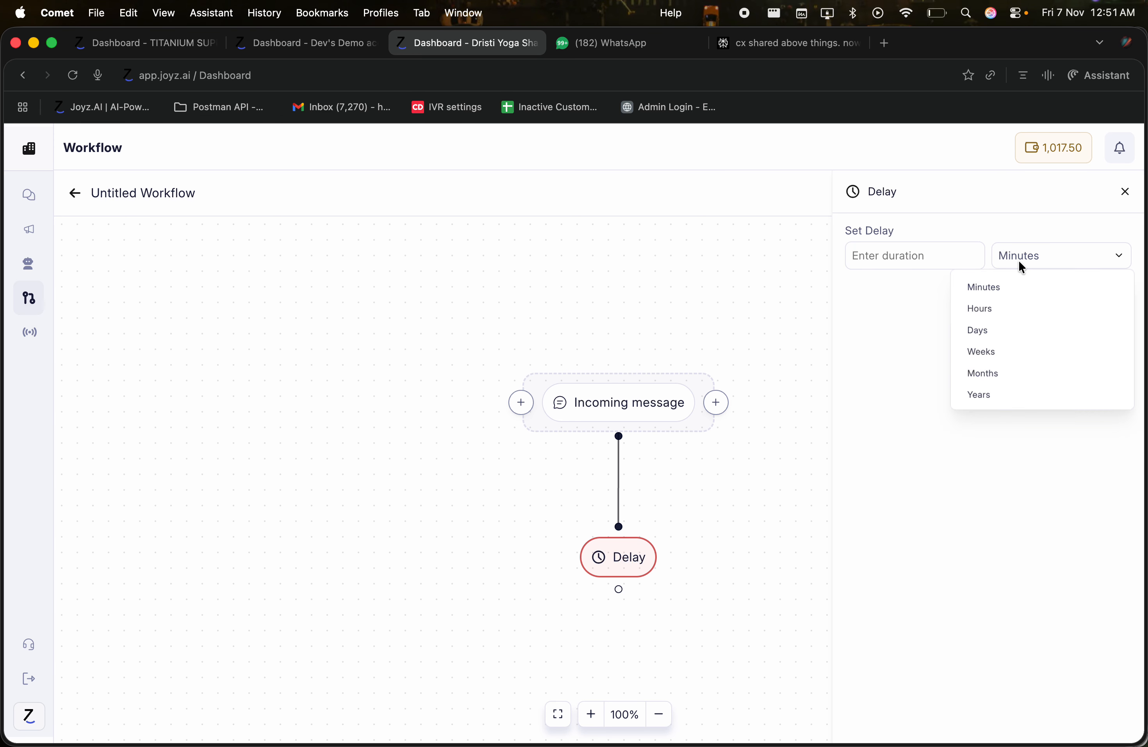
{"action": "left_click", "coordinate": [890, 249]}
{"action": "left_click_drag", "start_coordinate": [619, 589], "coordinate": [615, 640]}
{"action": "left_click", "coordinate": [707, 392]}
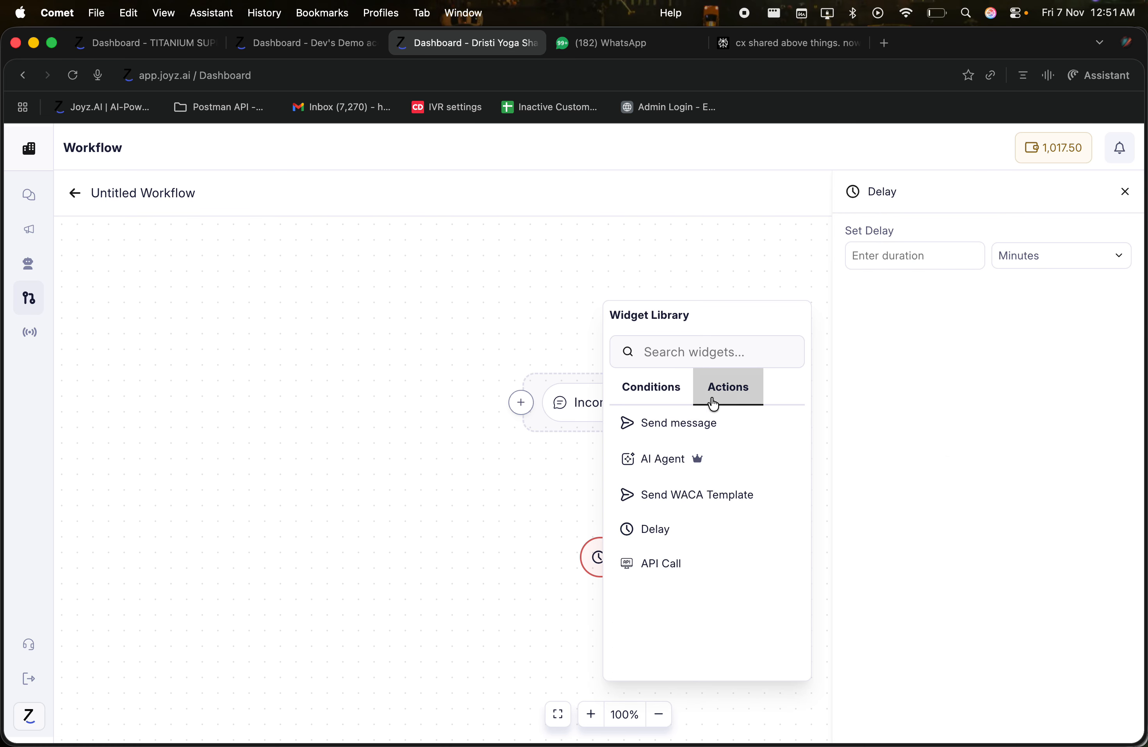
Step: Add a Send Message step after Delay and type its message text starting 'Are hyou'
{"action": "left_click", "coordinate": [673, 444]}
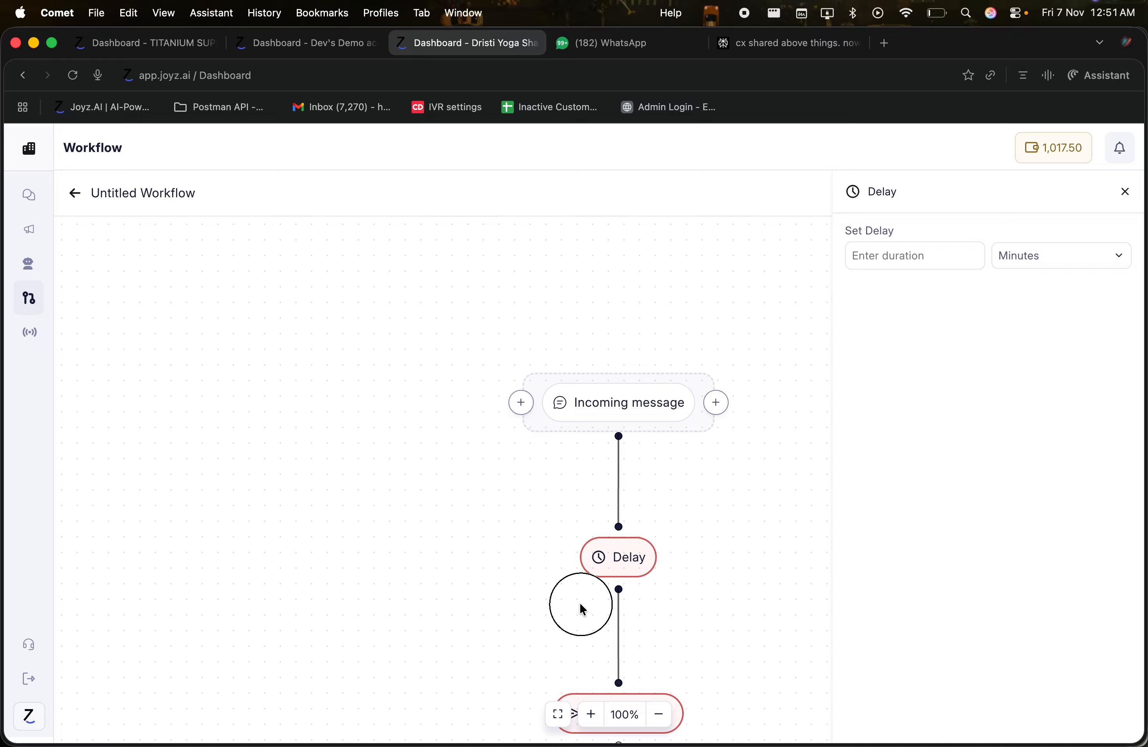
{"action": "left_click", "coordinate": [576, 551]}
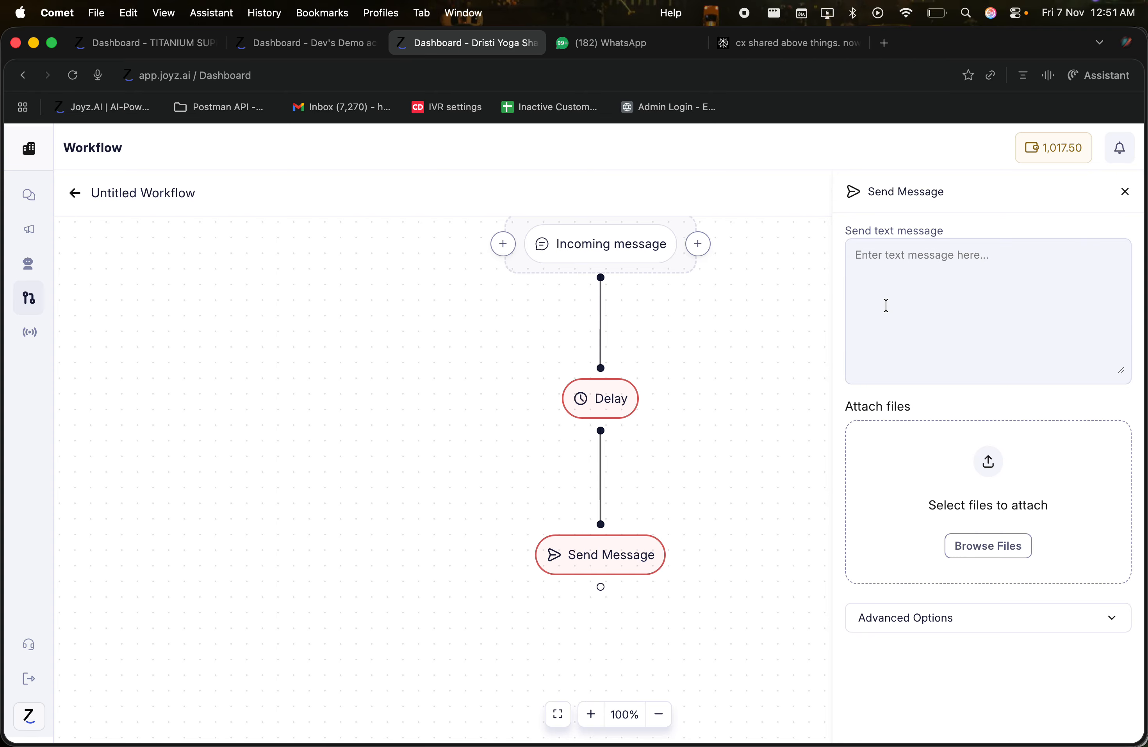
{"action": "type", "text": "Are hyou still interested."}
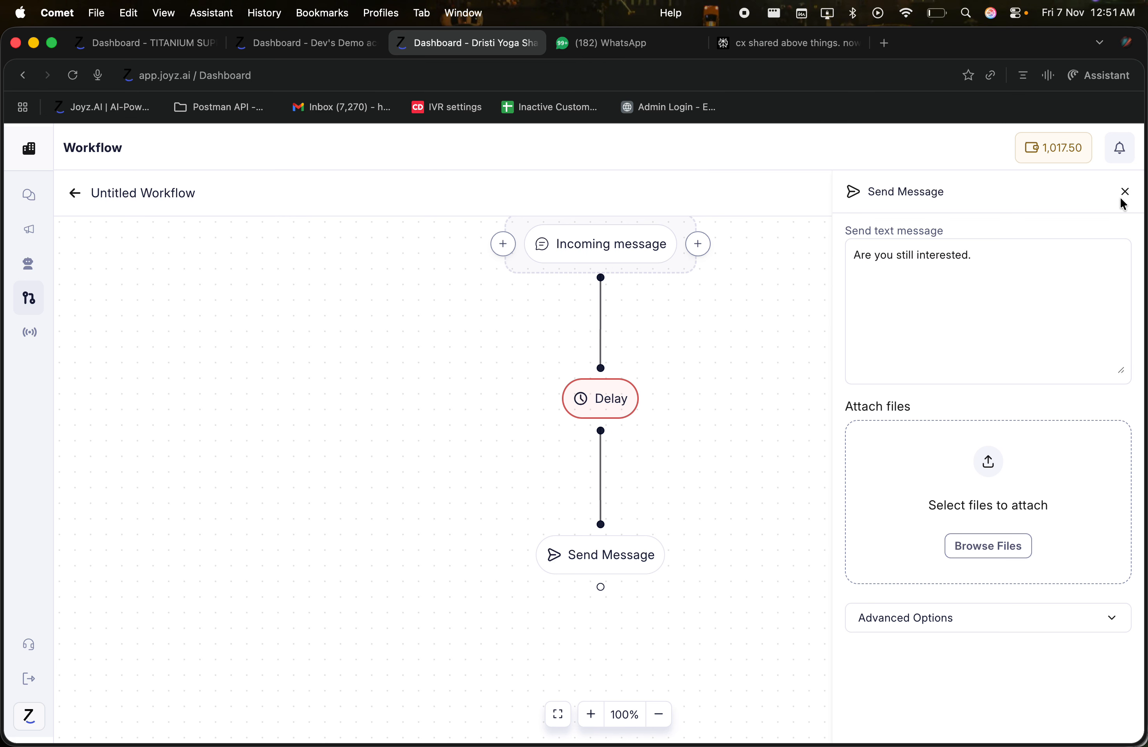
Step: Set the Delay duration to 50 minutes
{"action": "left_click", "coordinate": [631, 410]}
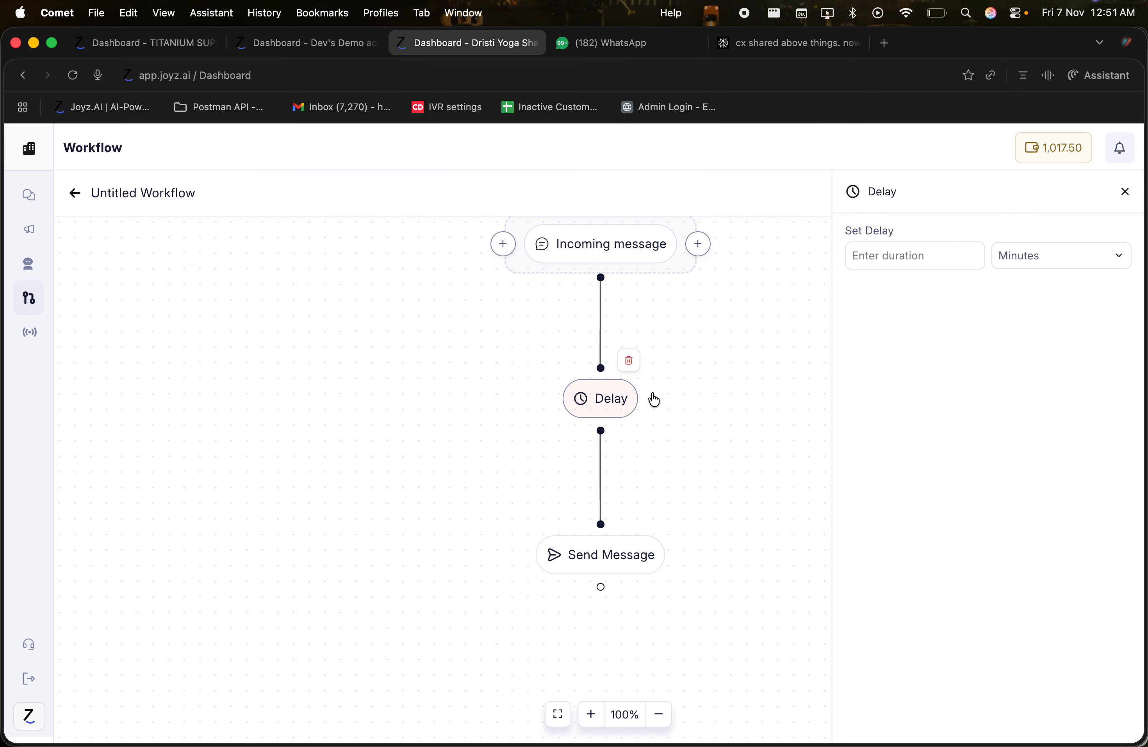
{"action": "left_click", "coordinate": [889, 261]}
{"action": "type", "text": "50"}
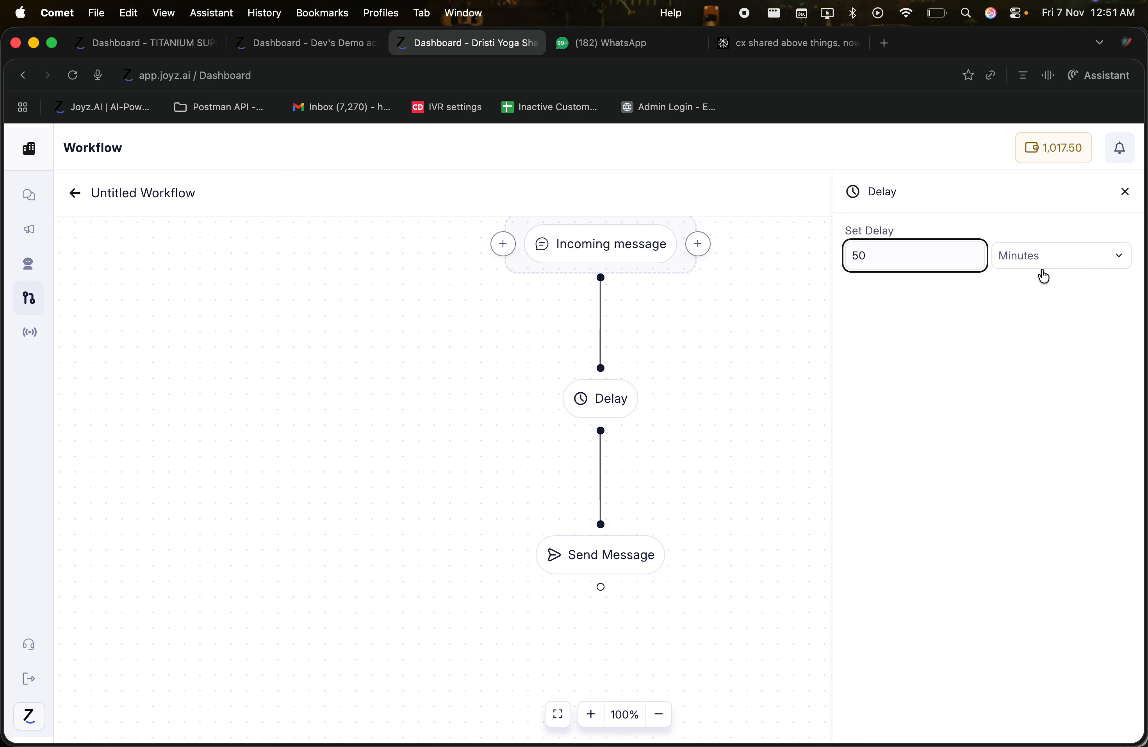
{"action": "left_click", "coordinate": [1040, 310]}
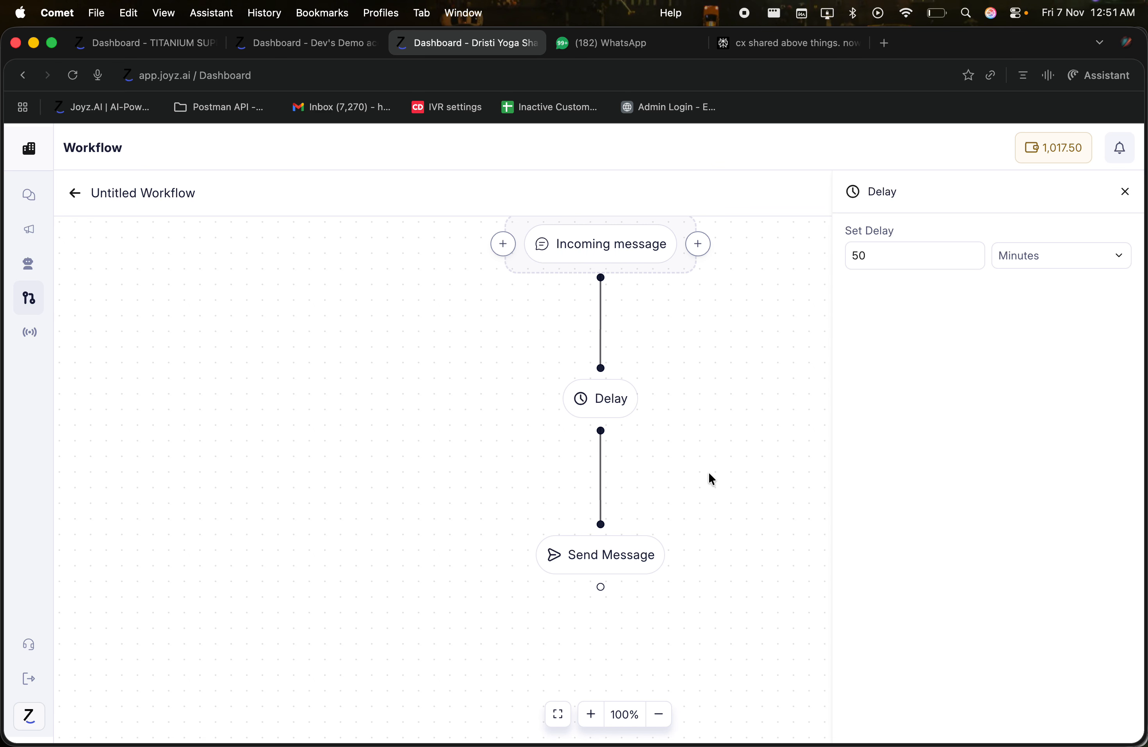
Step: Remove the trailing full stop from the message, recheck the 50-minute delay, and close the panels
{"action": "left_click", "coordinate": [615, 553]}
{"action": "left_click", "coordinate": [982, 267]}
{"action": "key", "text": "BackSpace"}
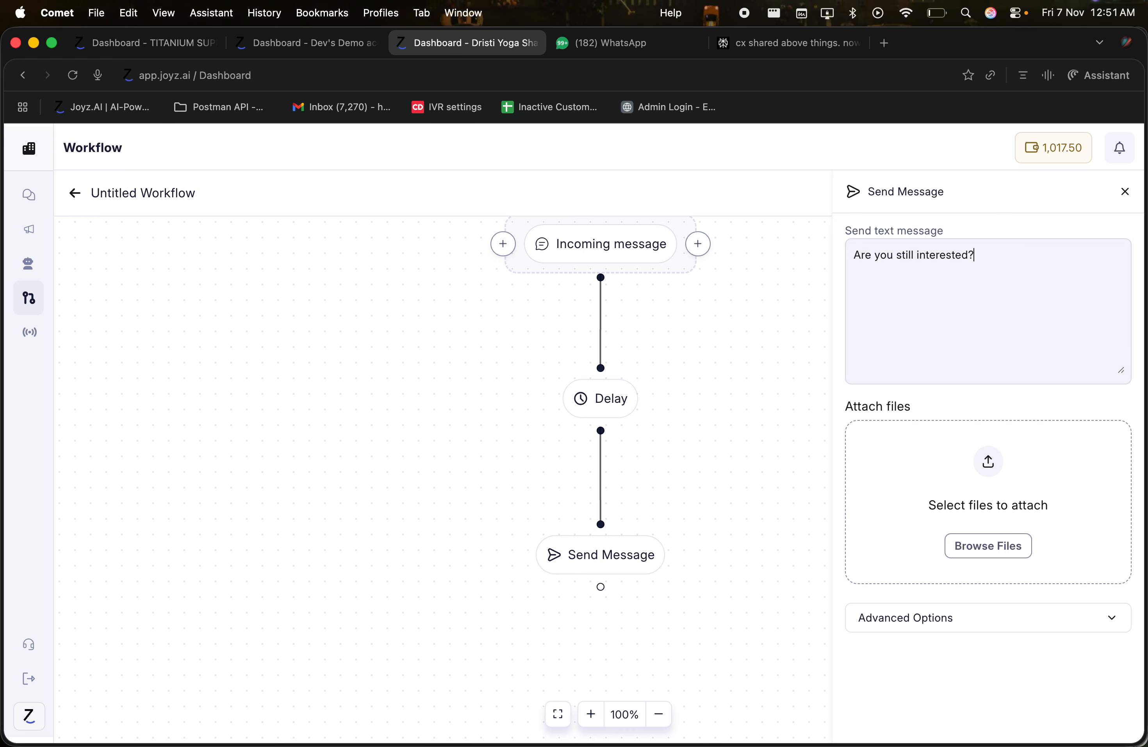
{"action": "left_click", "coordinate": [1125, 191]}
{"action": "left_click", "coordinate": [608, 410]}
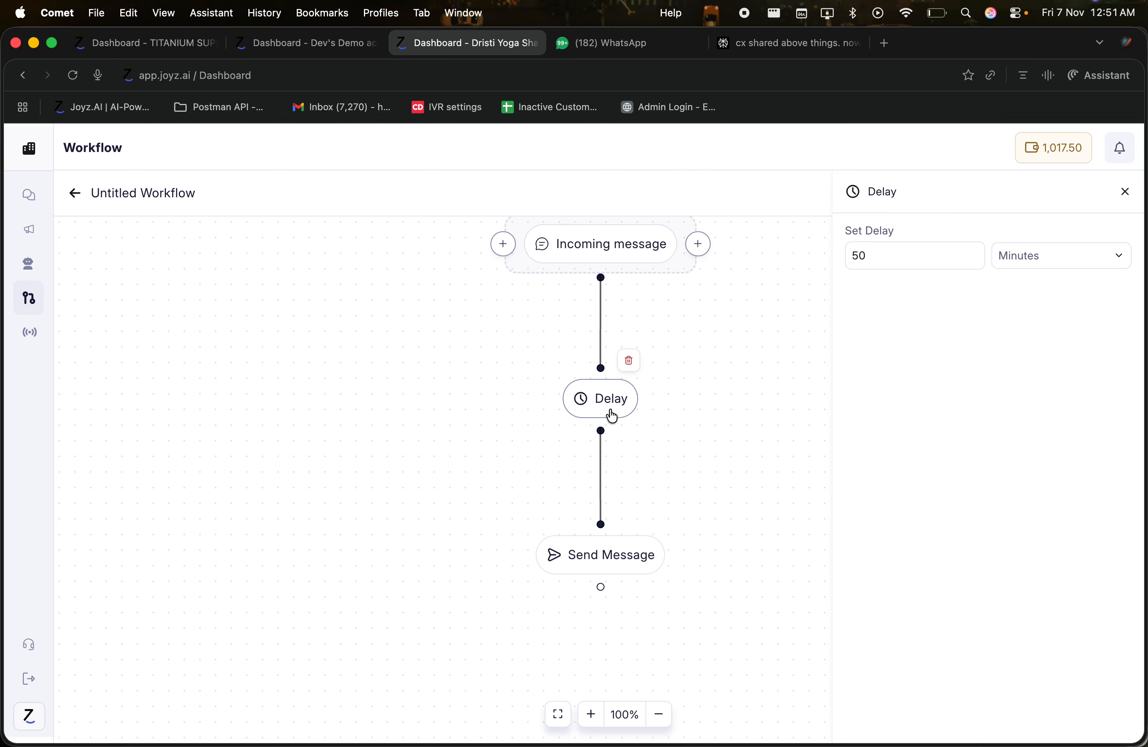
{"action": "left_click", "coordinate": [1125, 193]}
{"action": "left_click", "coordinate": [647, 520]}
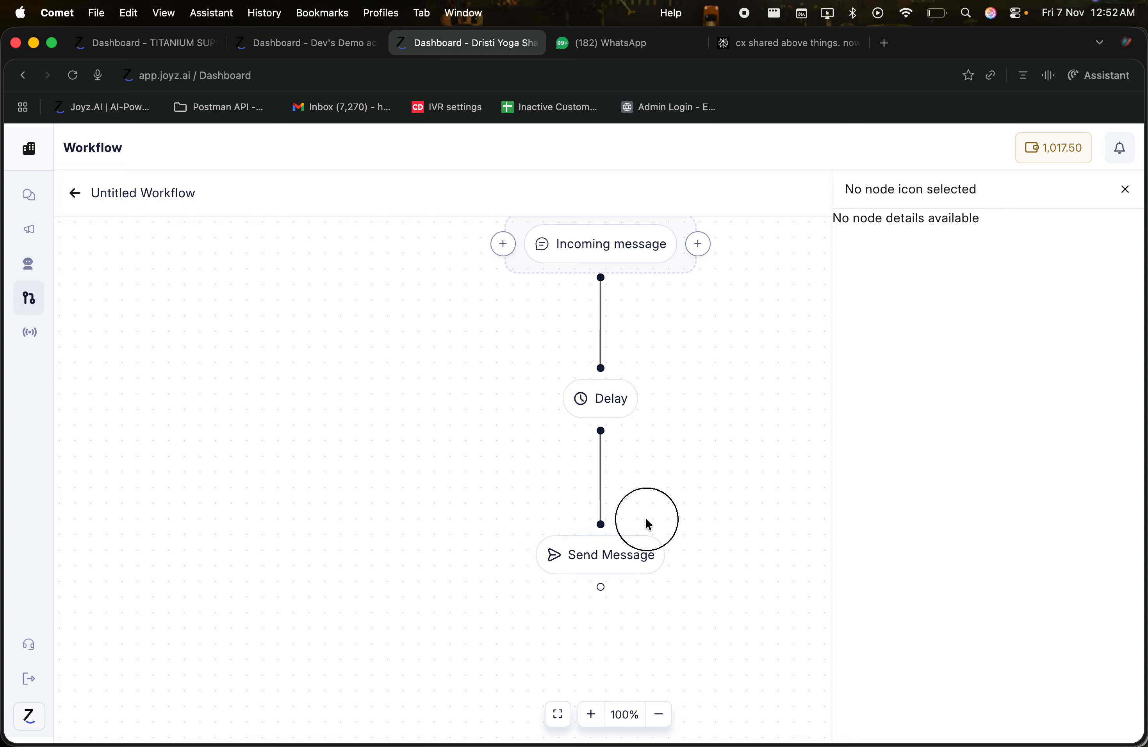
Step: Delete the Send Message and Delay steps
{"action": "left_click", "coordinate": [656, 518]}
{"action": "mouse_move", "coordinate": [618, 410]}
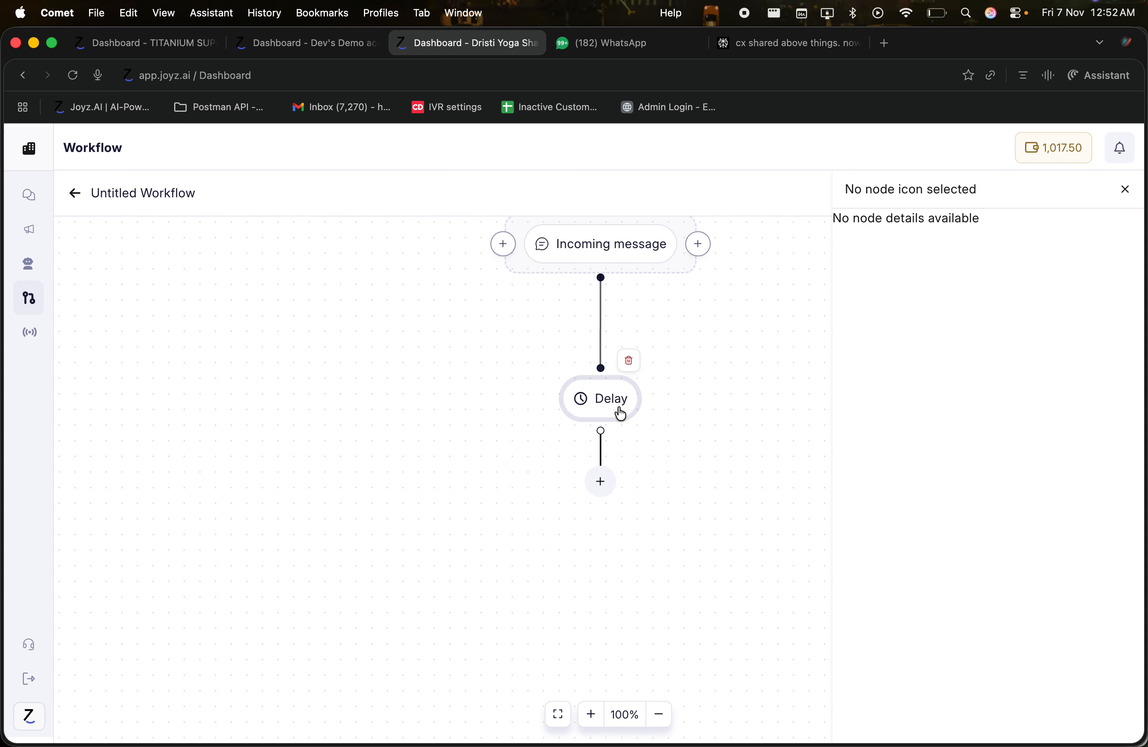
{"action": "left_click", "coordinate": [631, 362]}
Step: Add an API Call step under Incoming message, browse its API templates, then delete it
{"action": "left_click", "coordinate": [600, 329]}
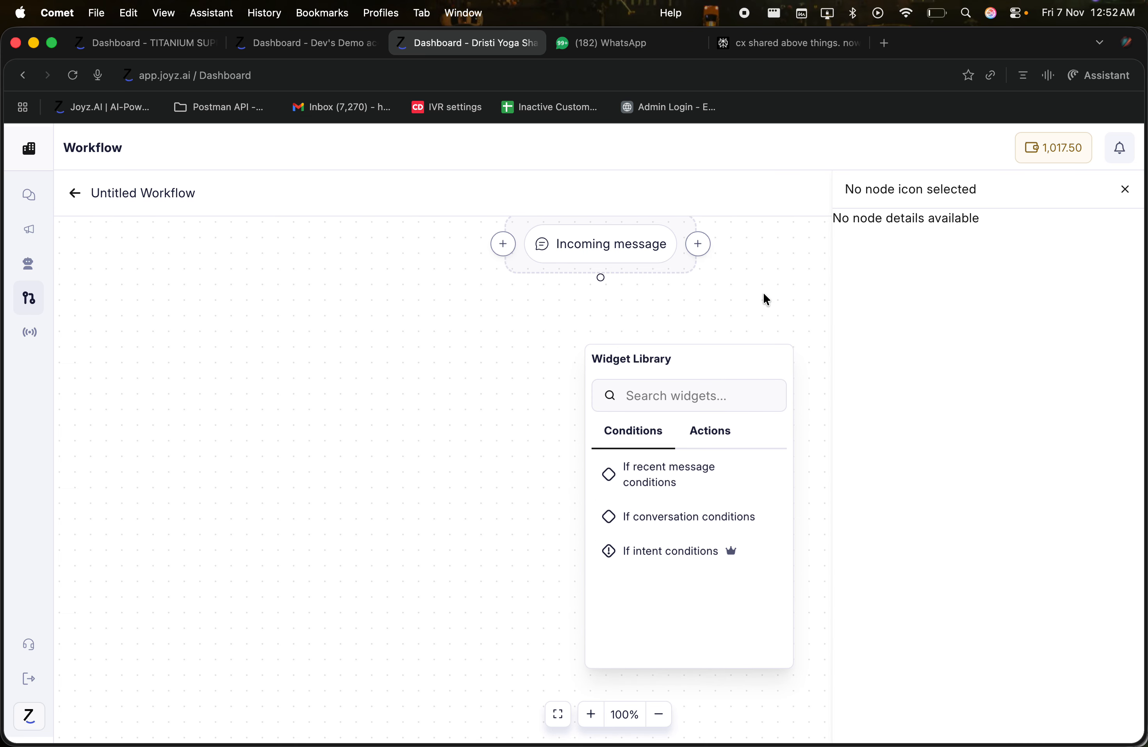
{"action": "left_click", "coordinate": [697, 433]}
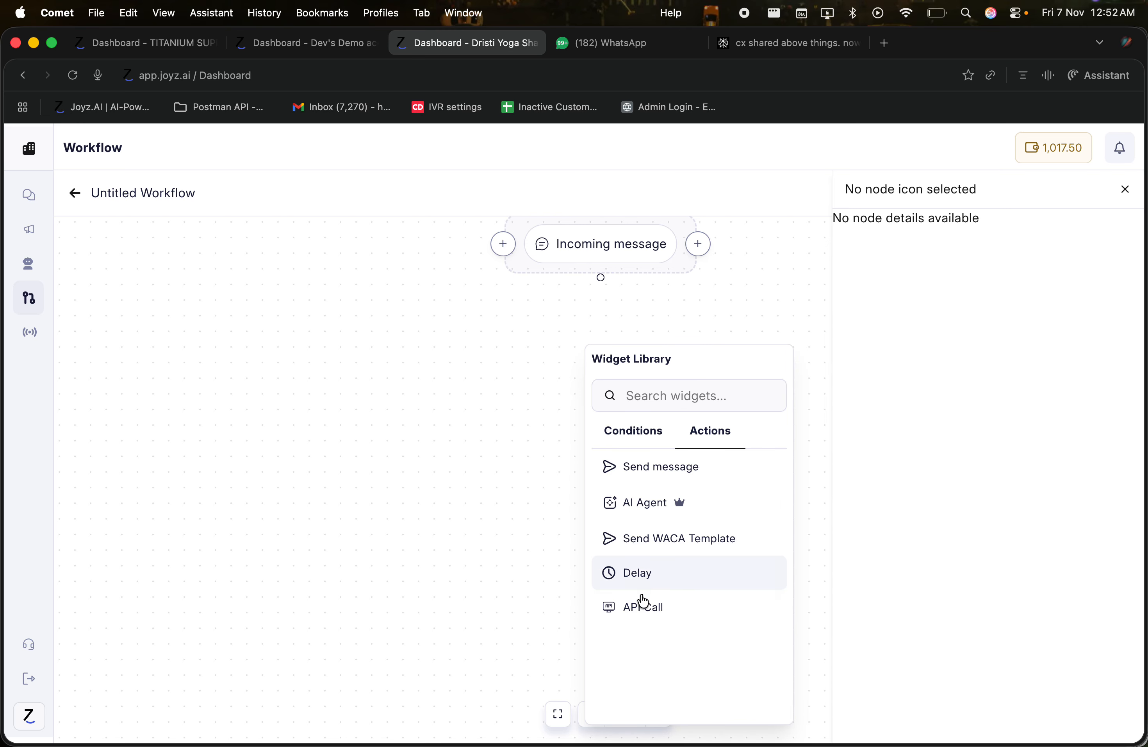
{"action": "left_click", "coordinate": [640, 606]}
{"action": "left_click", "coordinate": [607, 401]}
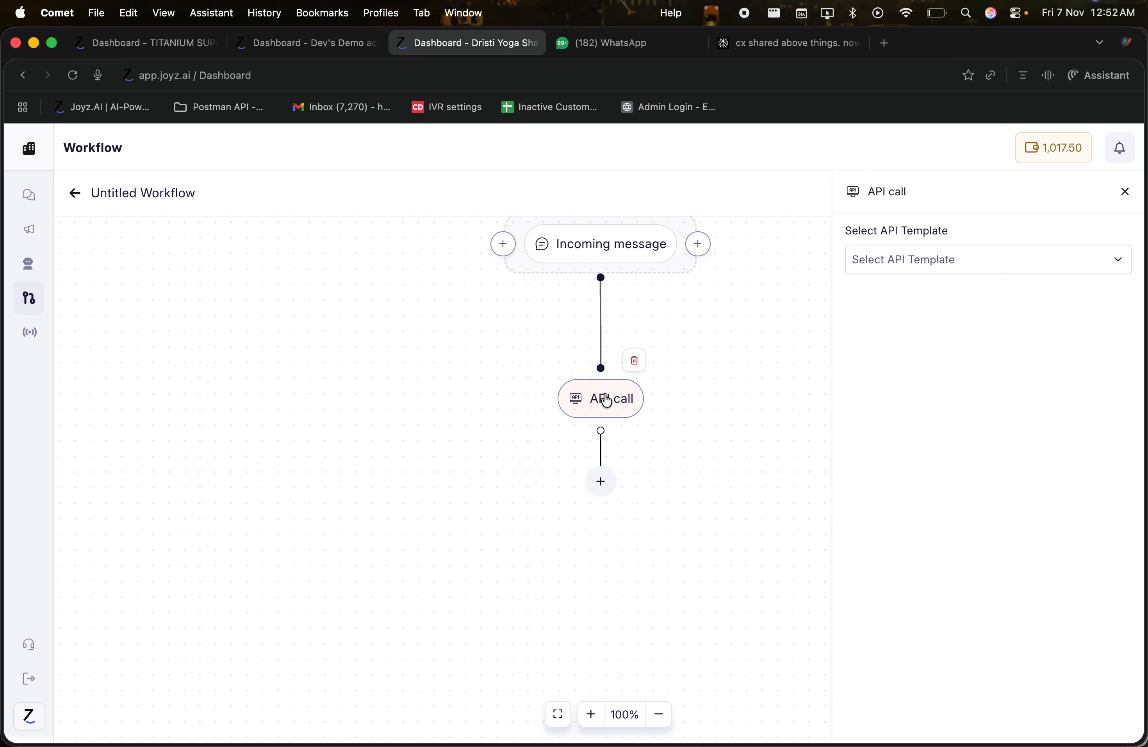
{"action": "left_click", "coordinate": [915, 256]}
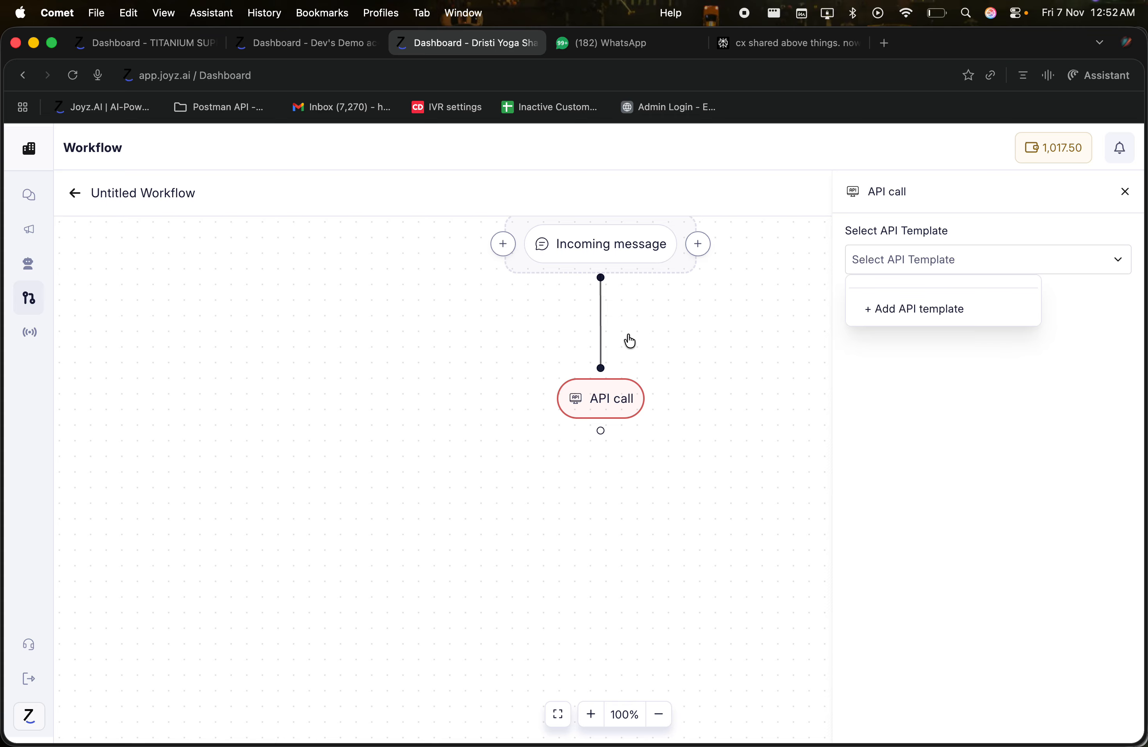
{"action": "left_click", "coordinate": [618, 392]}
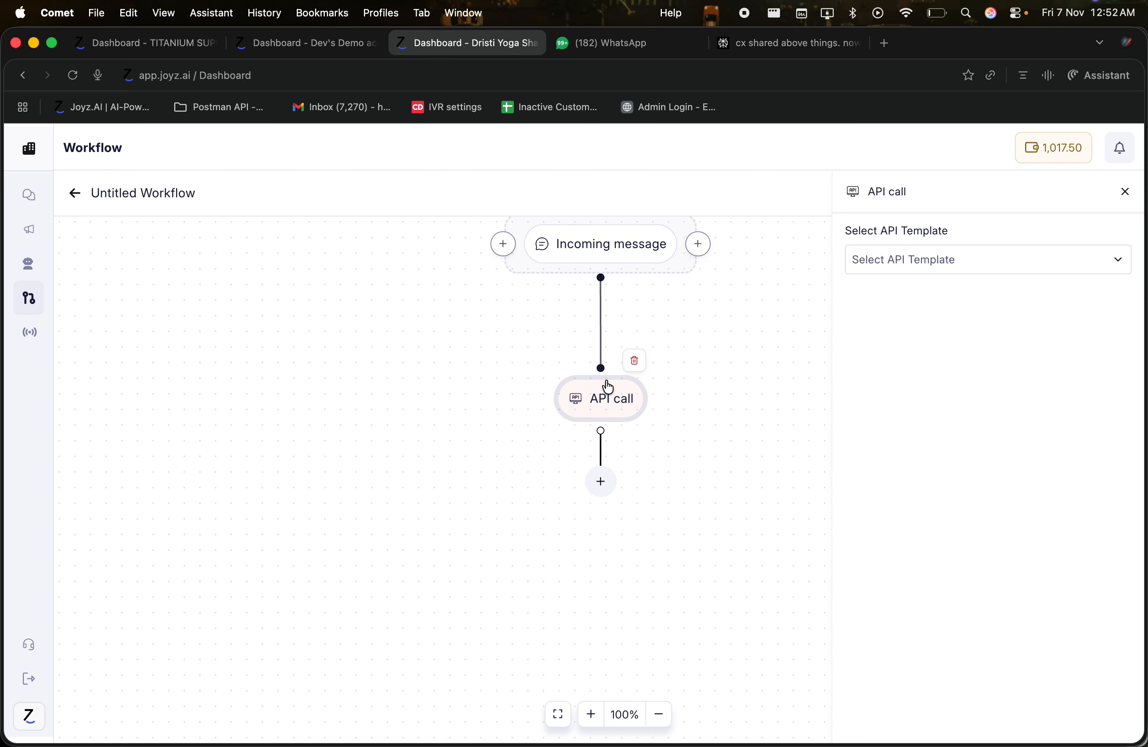
{"action": "mouse_move", "coordinate": [620, 392]}
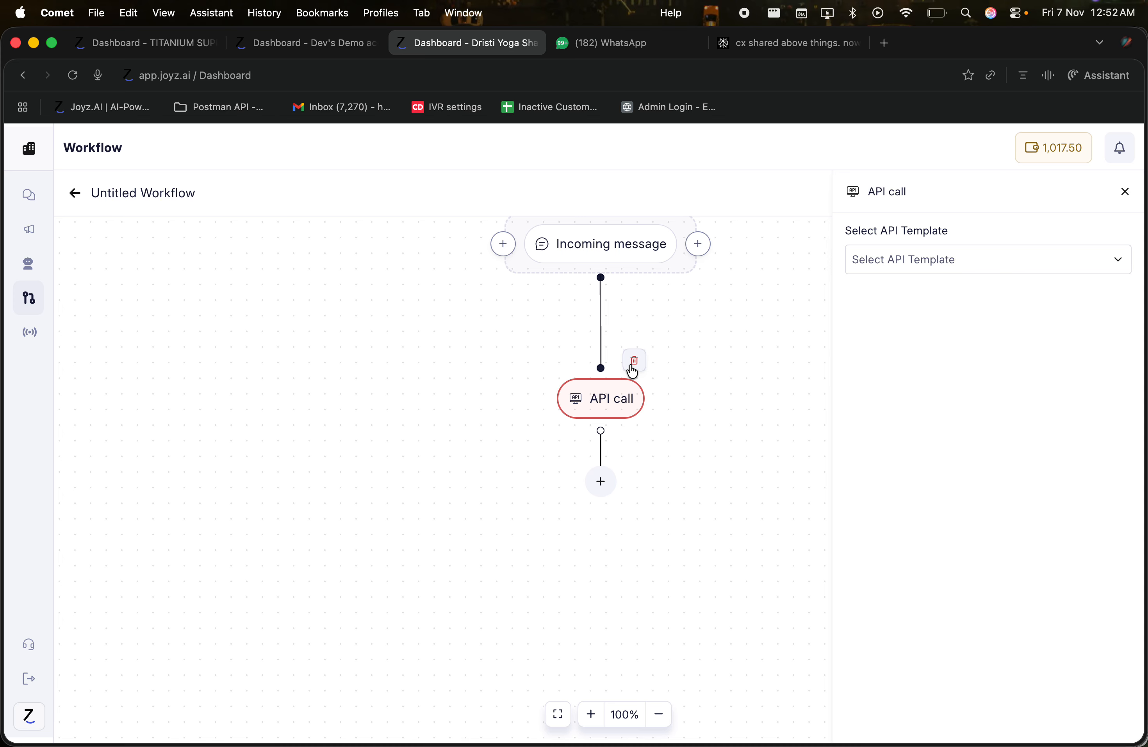
{"action": "left_click", "coordinate": [633, 364]}
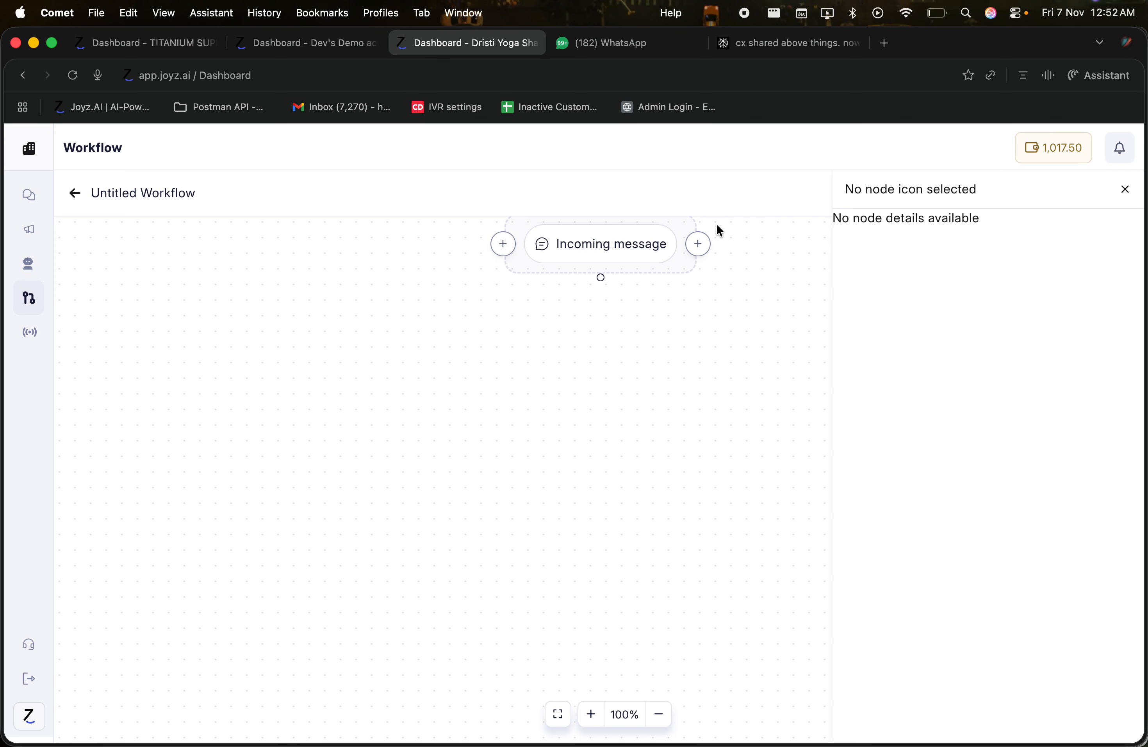
Step: Delete the Incoming message trigger and return to the workflows list
{"action": "mouse_move", "coordinate": [620, 258]}
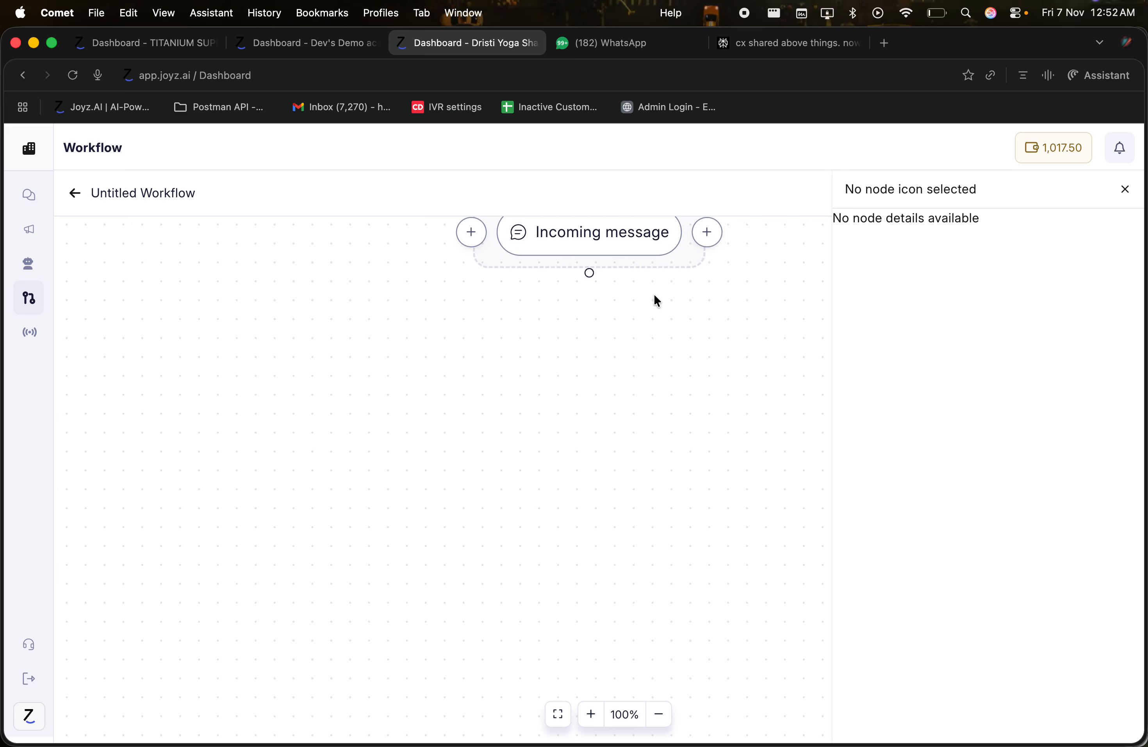
{"action": "left_click_drag", "start_coordinate": [633, 440], "coordinate": [580, 529]}
{"action": "mouse_move", "coordinate": [558, 331]}
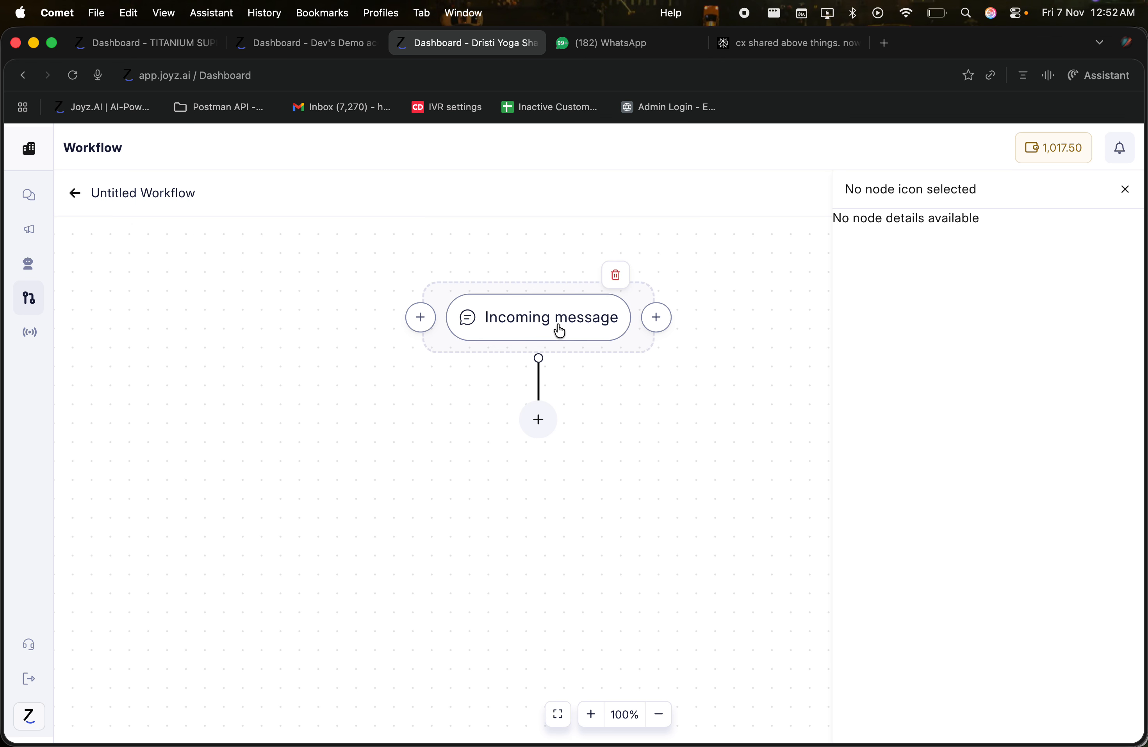
{"action": "left_click", "coordinate": [616, 275]}
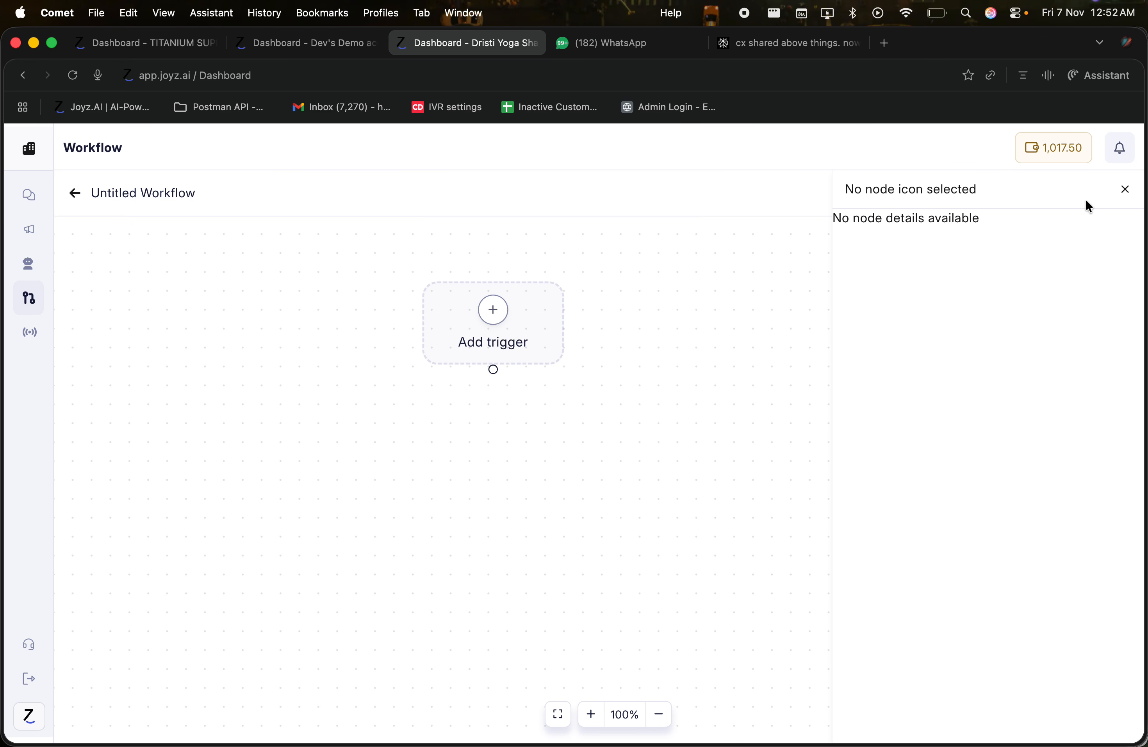
{"action": "left_click", "coordinate": [1124, 190]}
{"action": "left_click", "coordinate": [73, 194]}
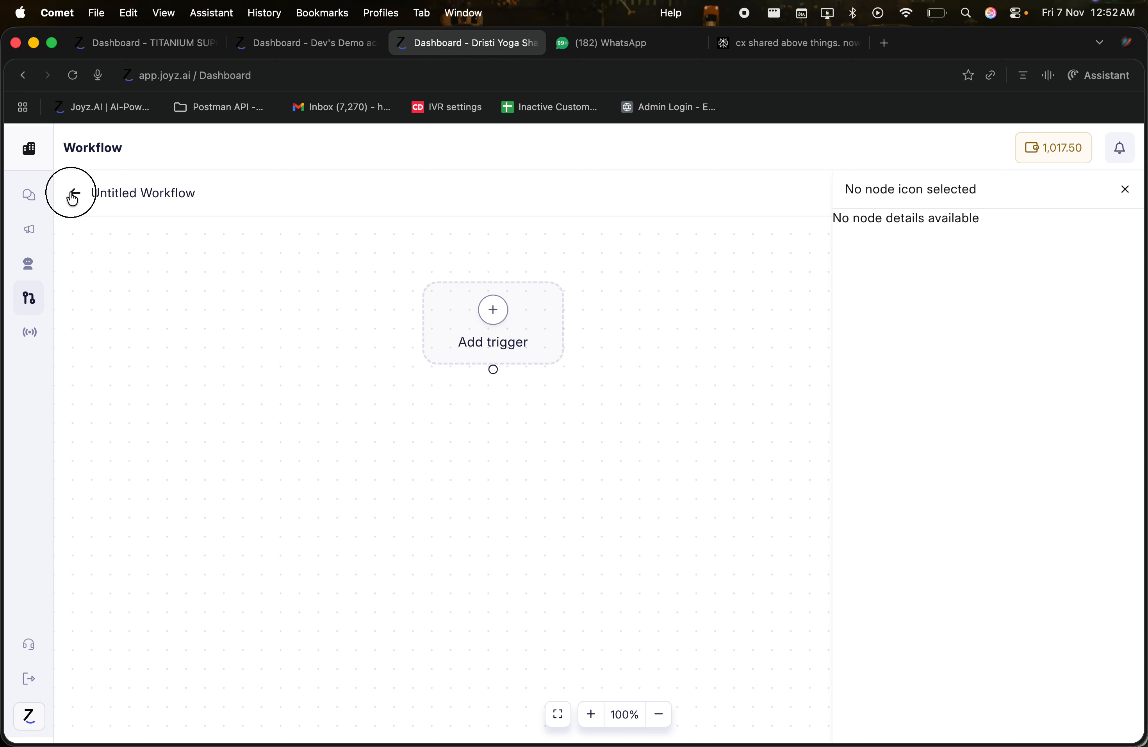